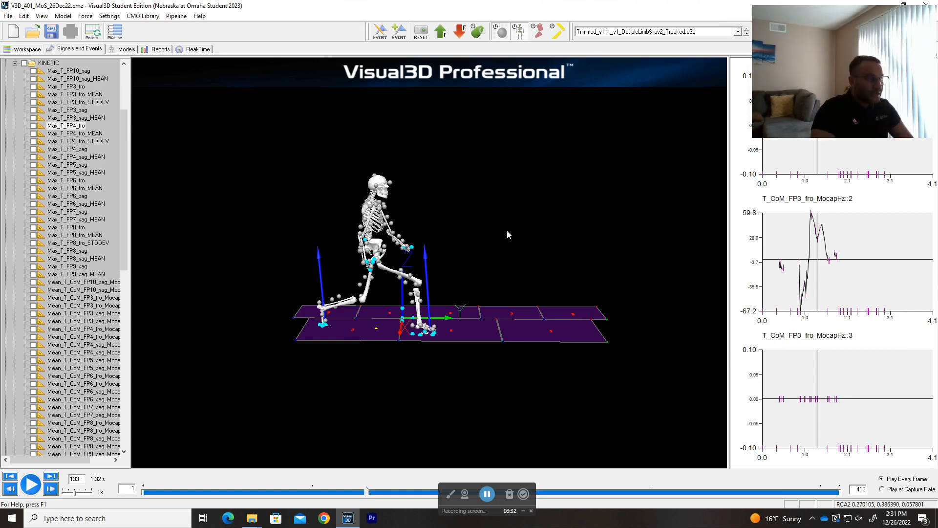
Review the Select_Active_File and For_Each commands in the main pipeline of the Pipeline Workshop
{"action": "mouse_move", "coordinate": [523, 230]}
{"action": "left_mouse_down"}
{"action": "mouse_move", "coordinate": [518, 222]}
{"action": "mouse_move", "coordinate": [532, 219]}
{"action": "left_mouse_up"}
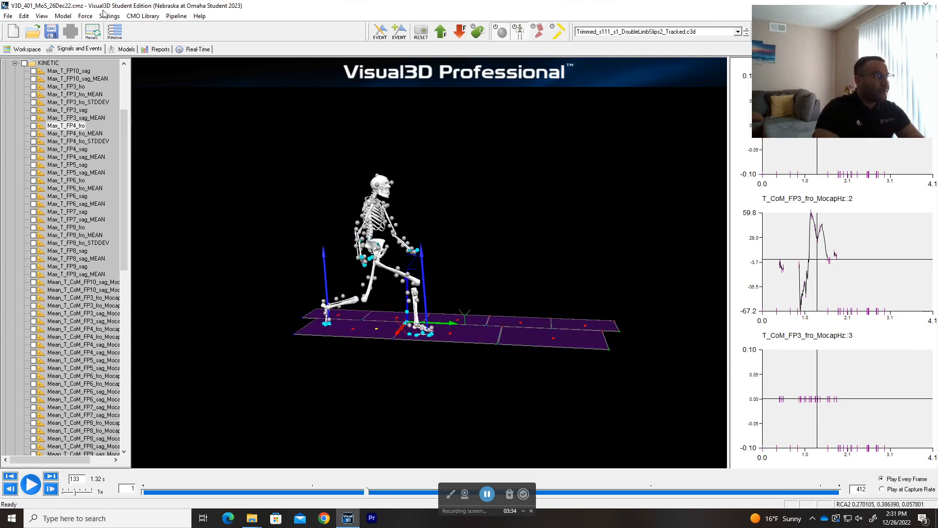
{"action": "left_click", "coordinate": [115, 30]}
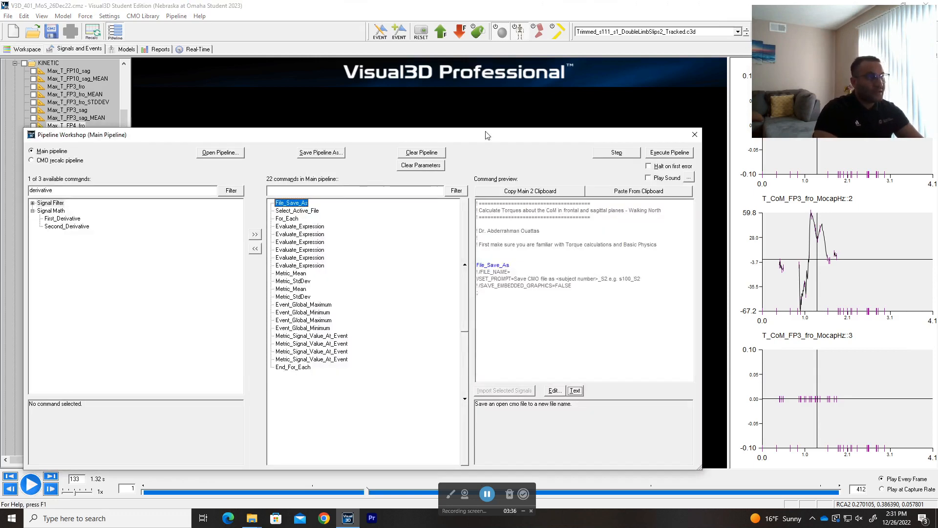
{"action": "left_click_drag", "start_coordinate": [489, 138], "coordinate": [506, 128]}
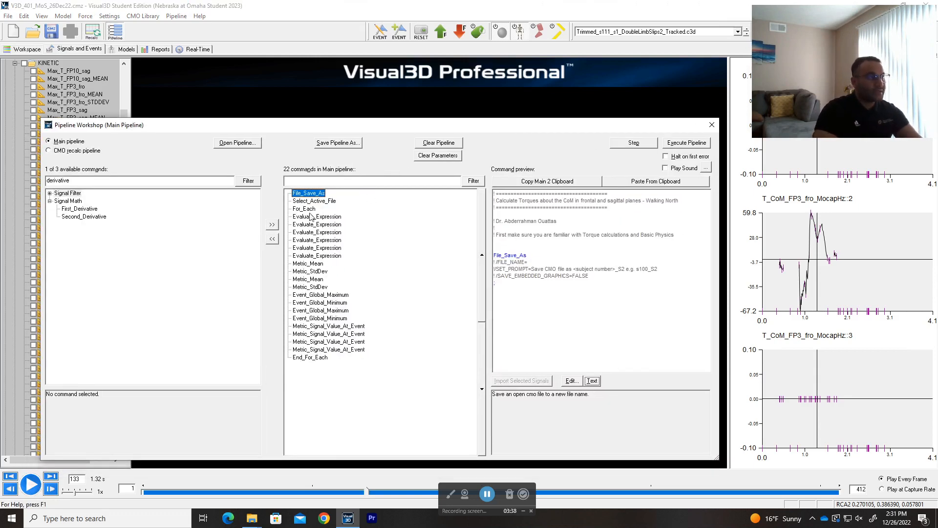
{"action": "left_click", "coordinate": [314, 201]}
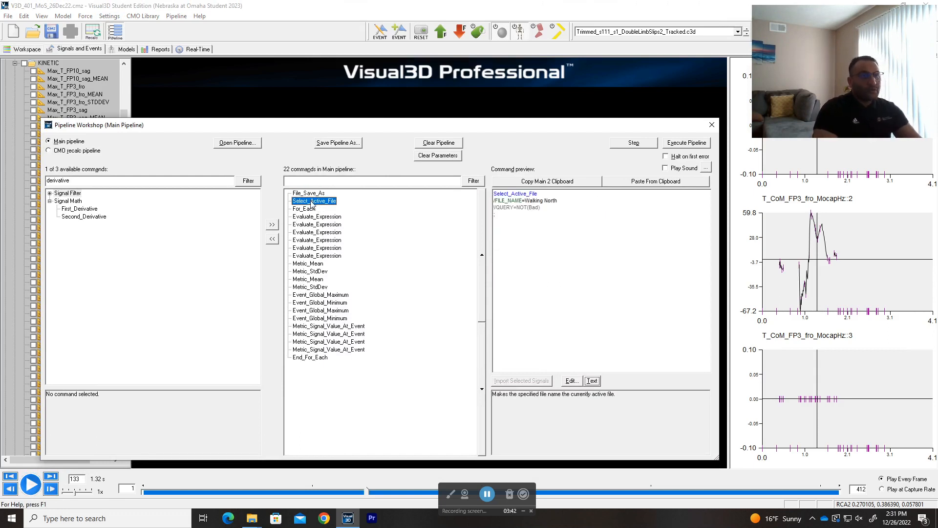
{"action": "left_click", "coordinate": [308, 209]}
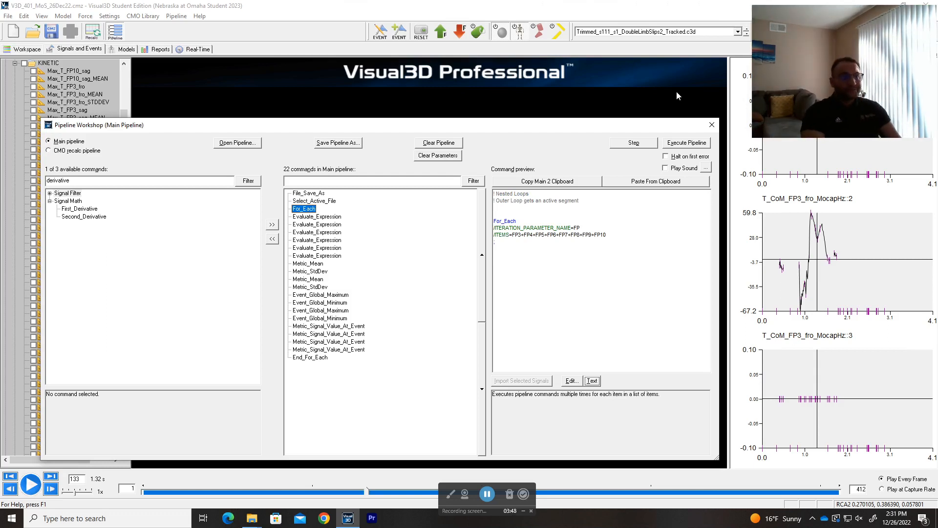
{"action": "left_click", "coordinate": [710, 125]}
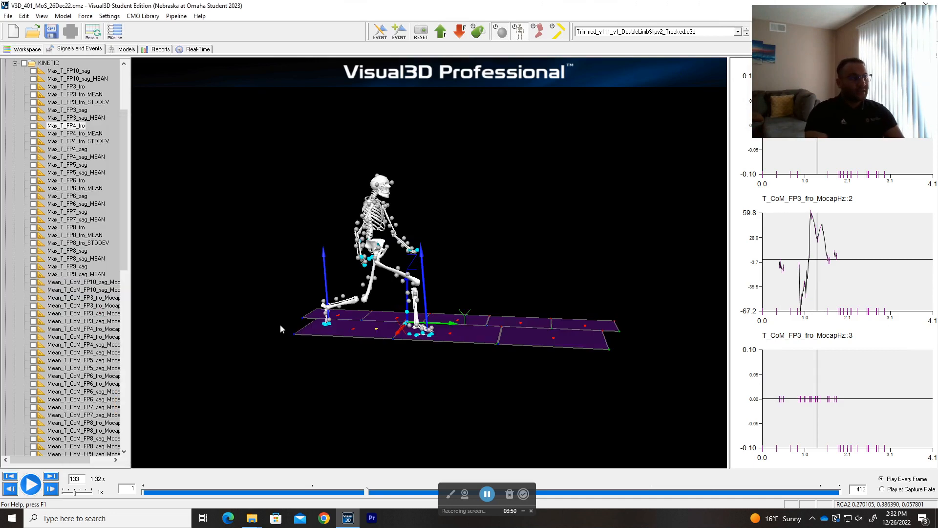
Examine the force platform layout around the walking skeleton in the 3D view
{"action": "scroll", "coordinate": [312, 369], "scroll_direction": "down", "scroll_amount": 3}
{"action": "scroll", "coordinate": [312, 370], "scroll_direction": "up", "scroll_amount": 2}
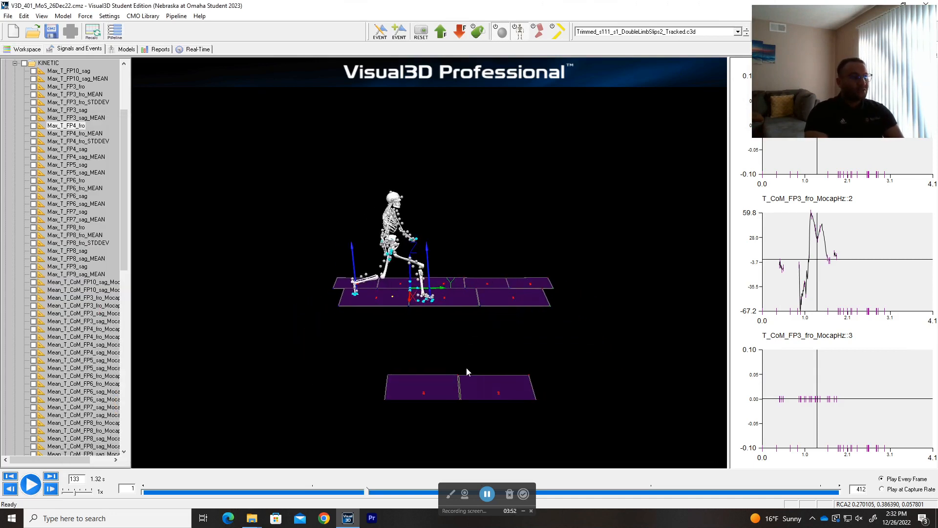
{"action": "left_click_drag", "start_coordinate": [466, 369], "coordinate": [467, 361]}
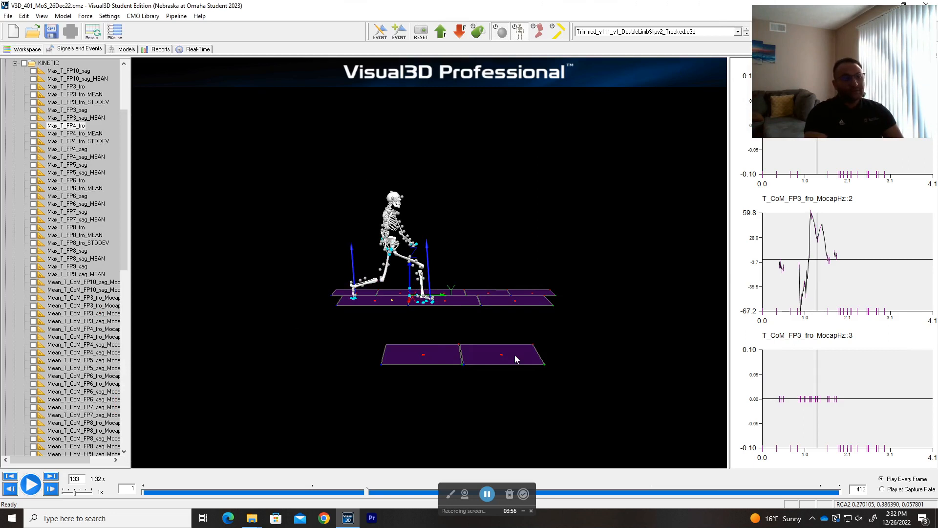
{"action": "left_click_drag", "start_coordinate": [425, 308], "coordinate": [445, 269]}
{"action": "right_click", "coordinate": [445, 269]}
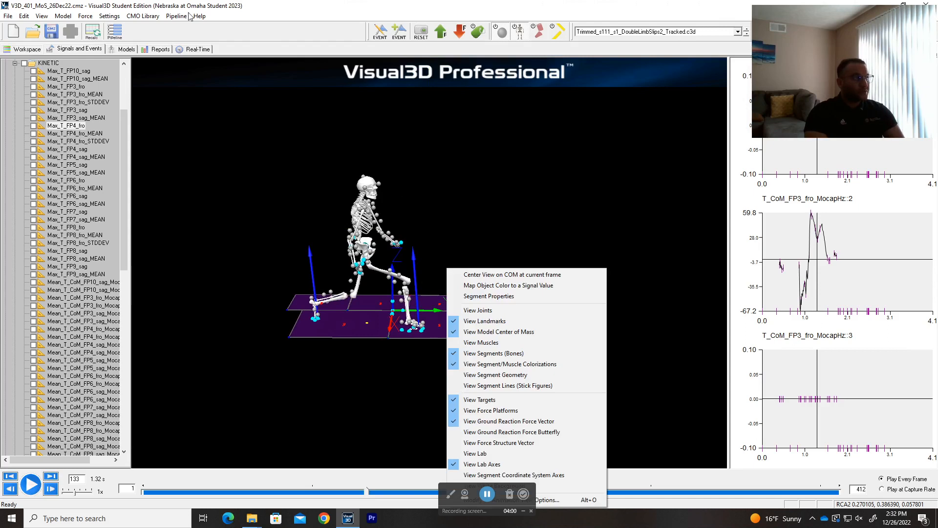
Examine the For_Each command's iteration parameter name and its list of force plate items in the main pipeline
{"action": "left_click", "coordinate": [116, 32]}
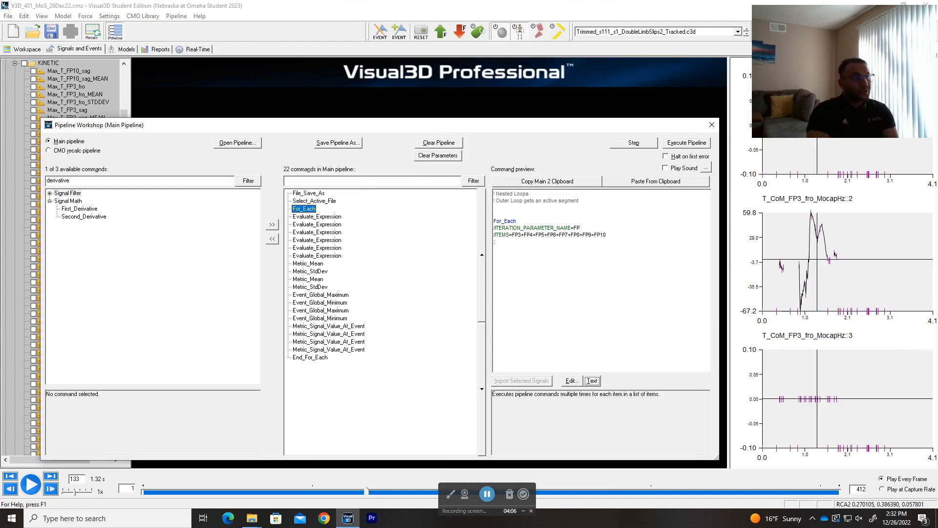
{"action": "left_click", "coordinate": [579, 228]}
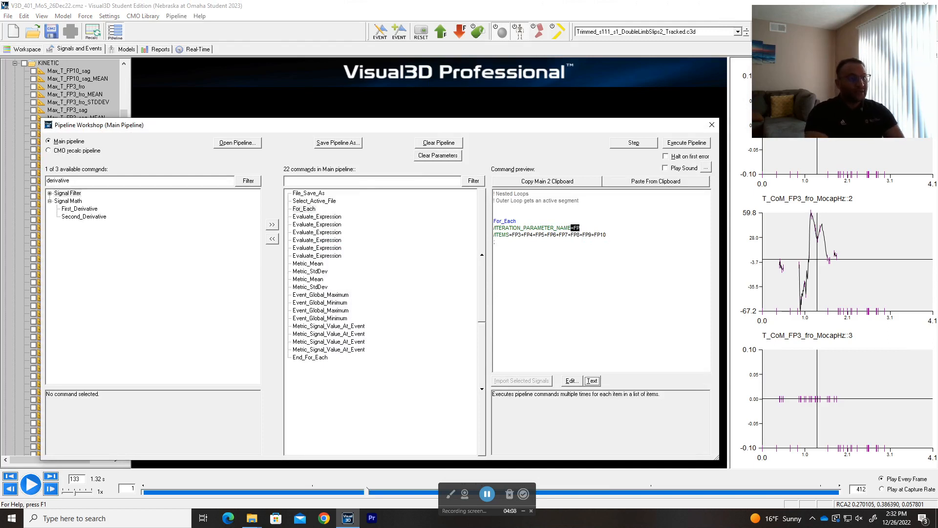
{"action": "left_click_drag", "start_coordinate": [607, 234], "coordinate": [512, 235]}
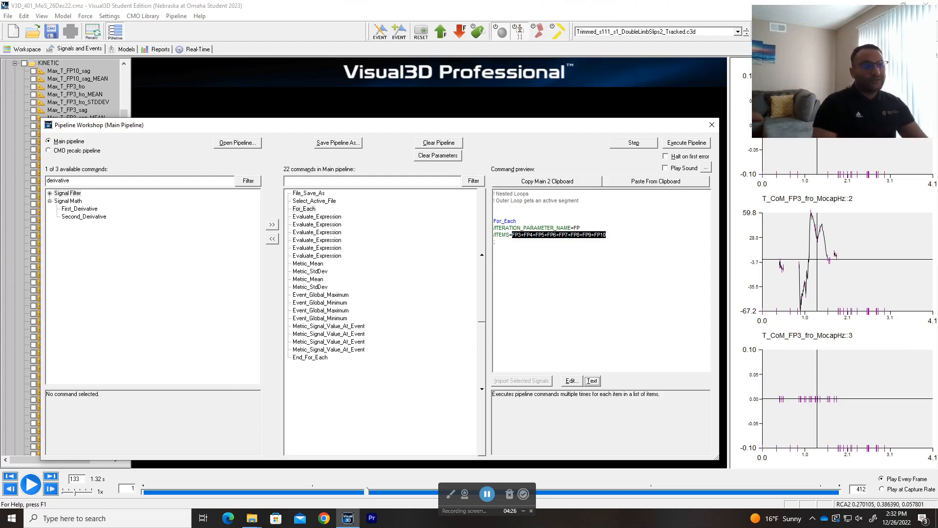
{"action": "left_click", "coordinate": [712, 126]}
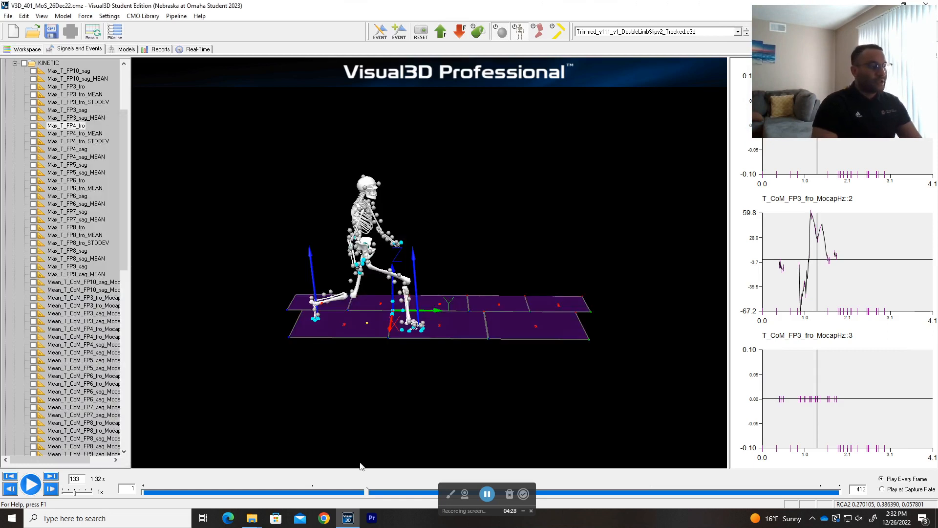
Play the trial from an earlier frame and watch the skeleton's steps on the force platforms
{"action": "left_click_drag", "start_coordinate": [367, 492], "coordinate": [329, 492]}
{"action": "key", "text": "space"}
{"action": "left_click_drag", "start_coordinate": [443, 318], "coordinate": [529, 326]}
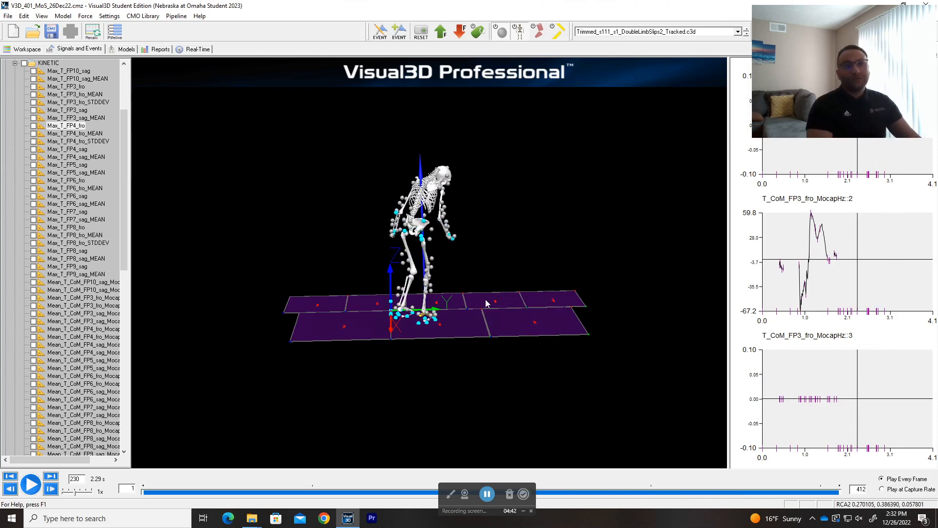
Recheck the For_Each items in the main pipeline and open the following Evaluate_Expression command as text in a widened editor
{"action": "left_click", "coordinate": [115, 31]}
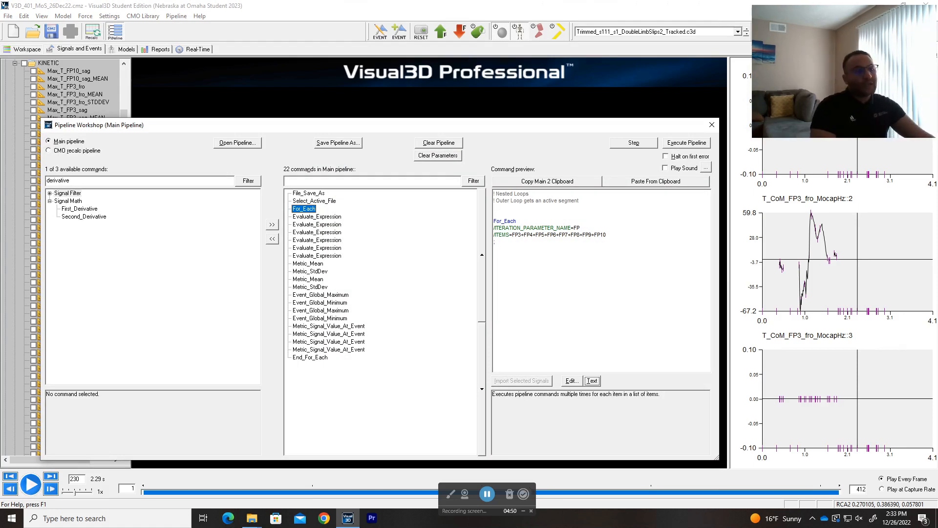
{"action": "left_click_drag", "start_coordinate": [610, 235], "coordinate": [505, 228]}
{"action": "left_click", "coordinate": [503, 249]}
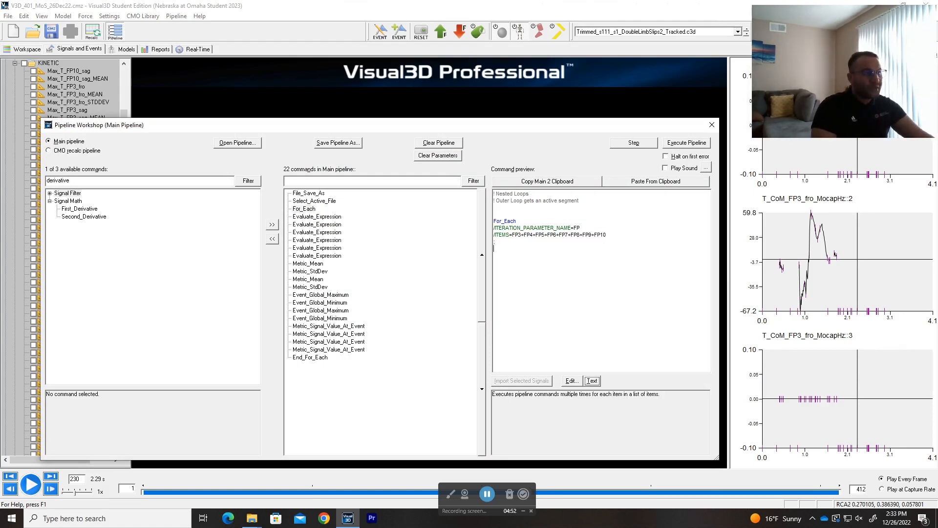
{"action": "left_click", "coordinate": [307, 210]}
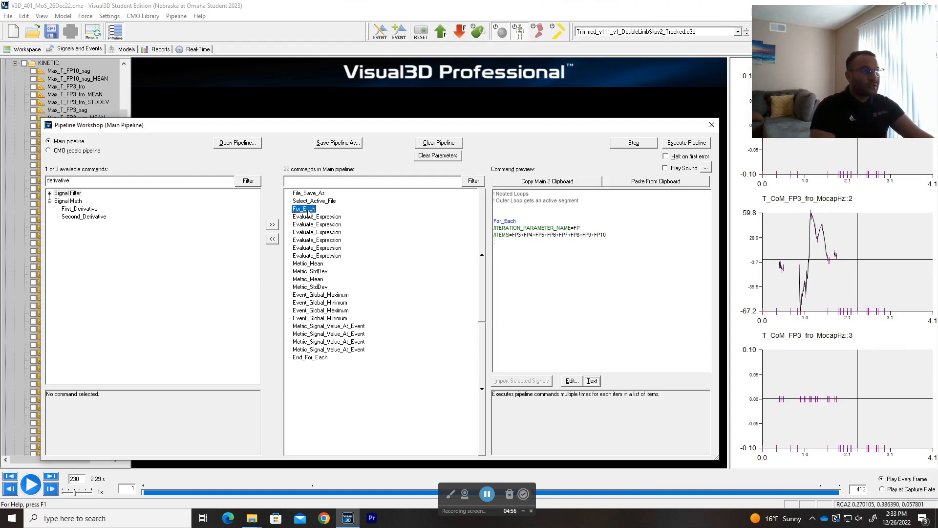
{"action": "key", "text": "Down"}
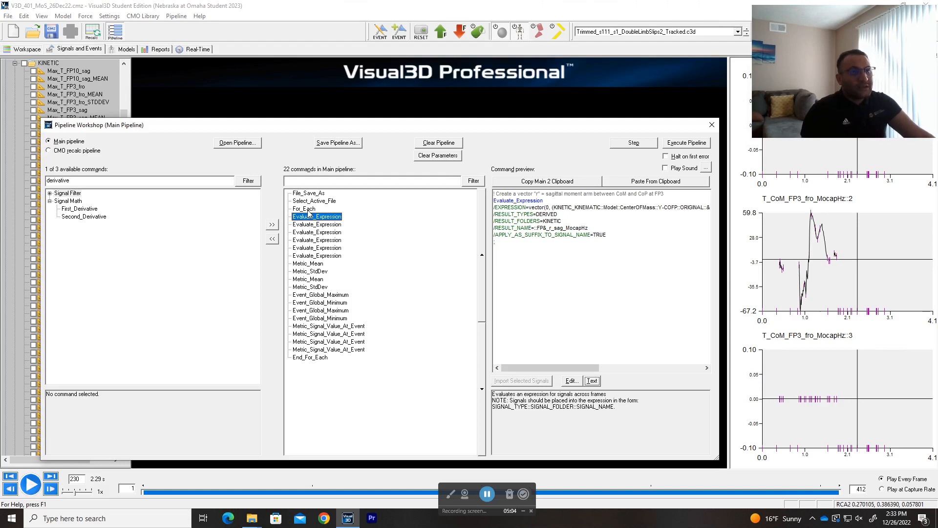
{"action": "left_click", "coordinate": [590, 381]}
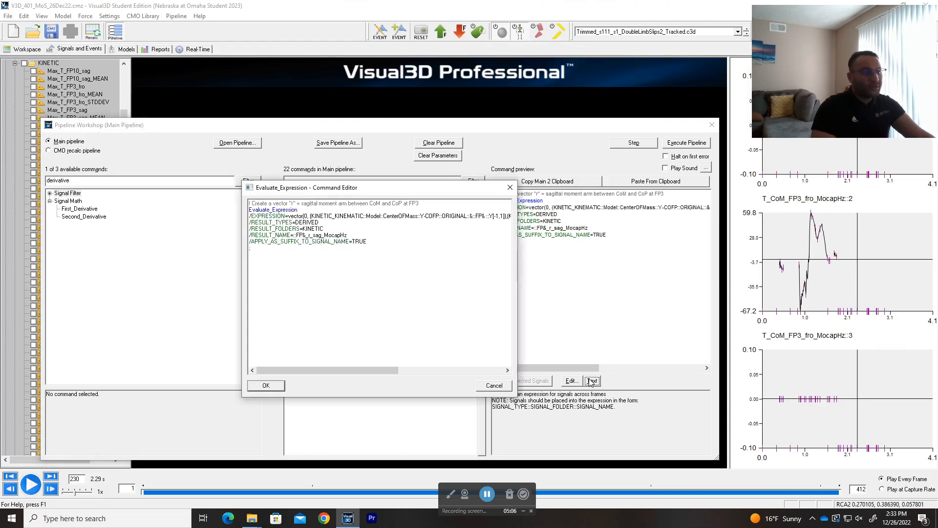
{"action": "left_click_drag", "start_coordinate": [517, 256], "coordinate": [736, 260]}
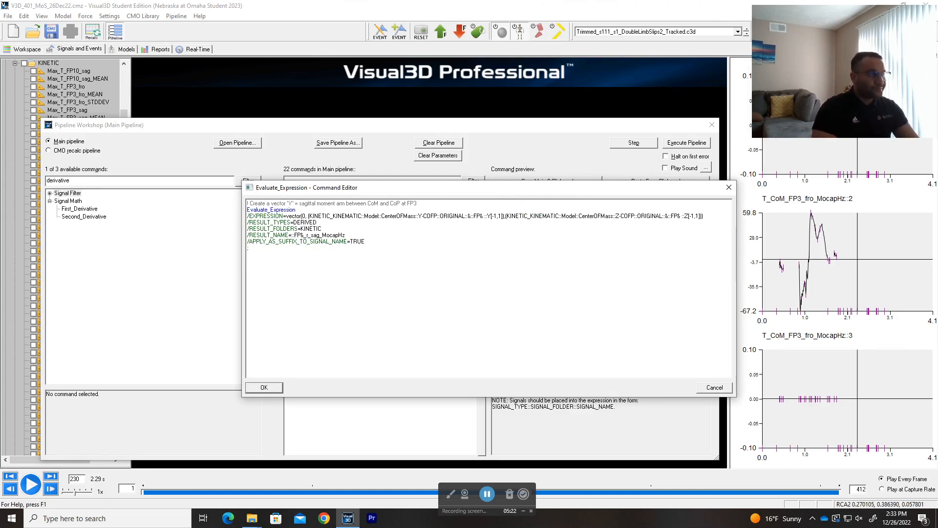
Examine the sagittal moment arm's vector expression, from its zero X component and Y component to the full command text
{"action": "double_click", "coordinate": [303, 216]}
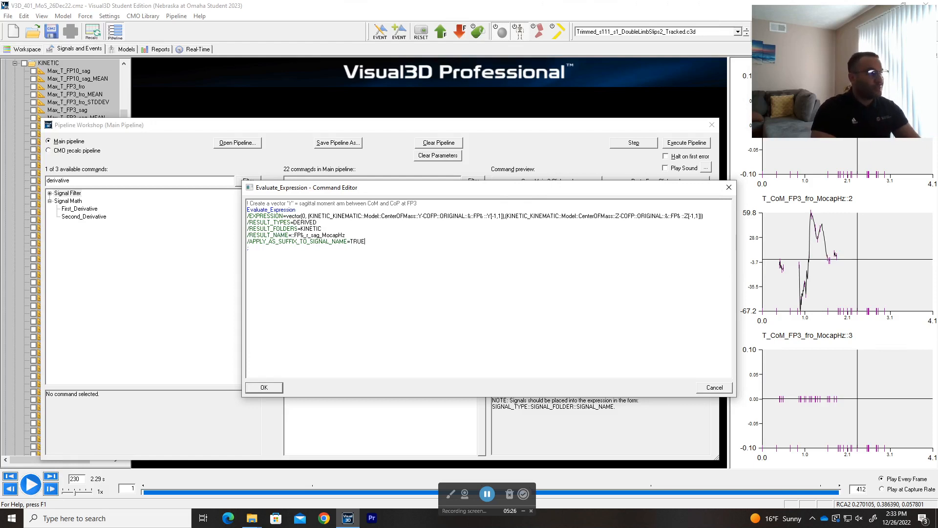
{"action": "double_click", "coordinate": [303, 216]}
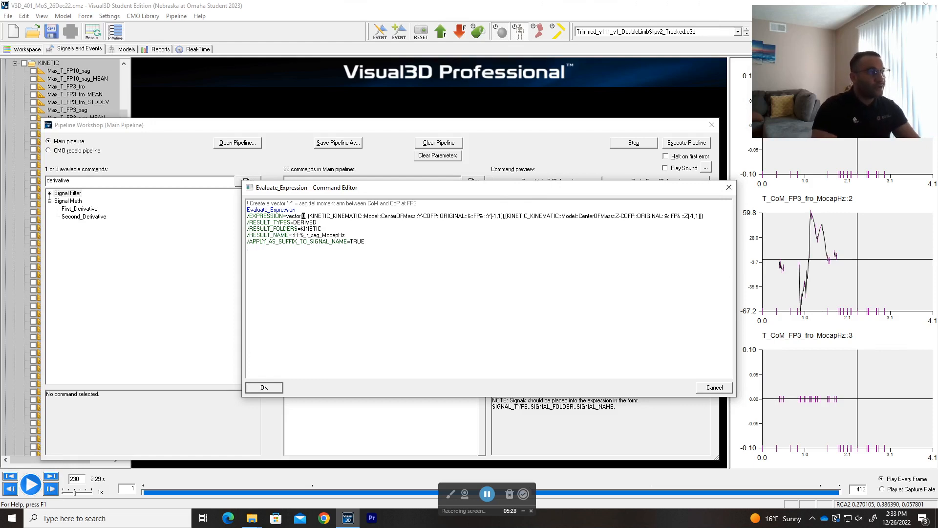
{"action": "left_click_drag", "start_coordinate": [309, 216], "coordinate": [503, 216]}
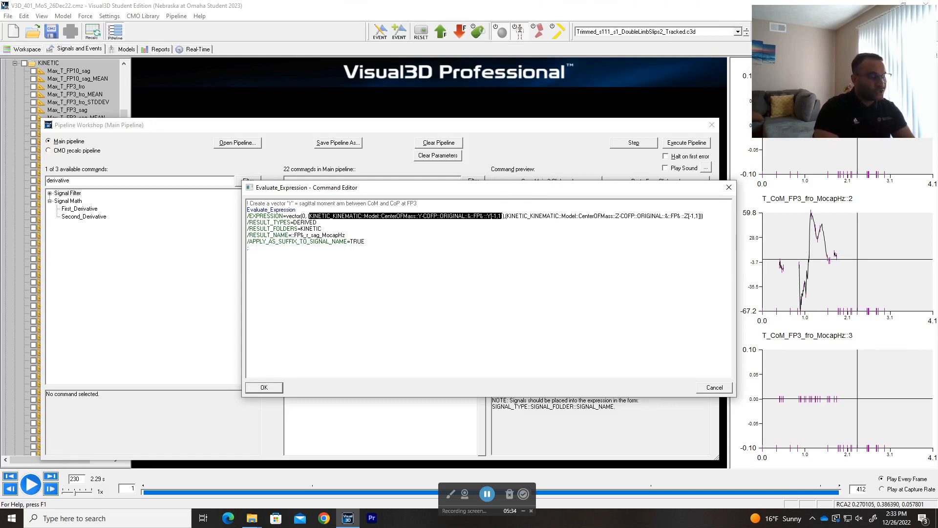
{"action": "left_click", "coordinate": [503, 216]}
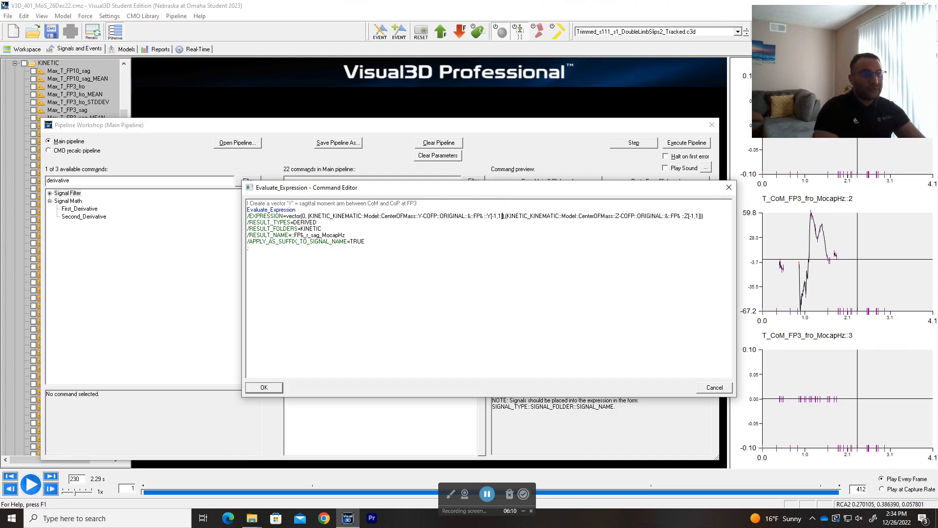
{"action": "left_click_drag", "start_coordinate": [702, 216], "coordinate": [289, 216]}
{"action": "left_click_drag", "start_coordinate": [252, 253], "coordinate": [247, 203]}
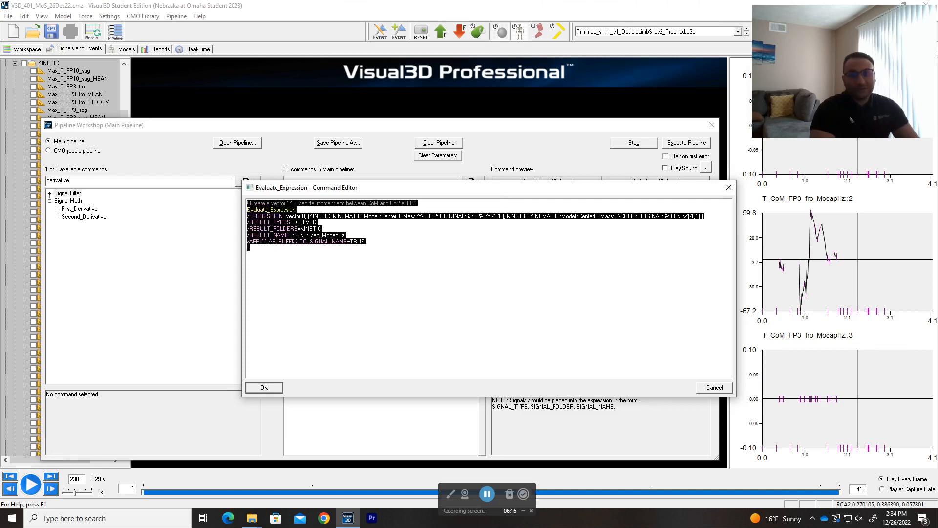
{"action": "left_click", "coordinate": [248, 253]}
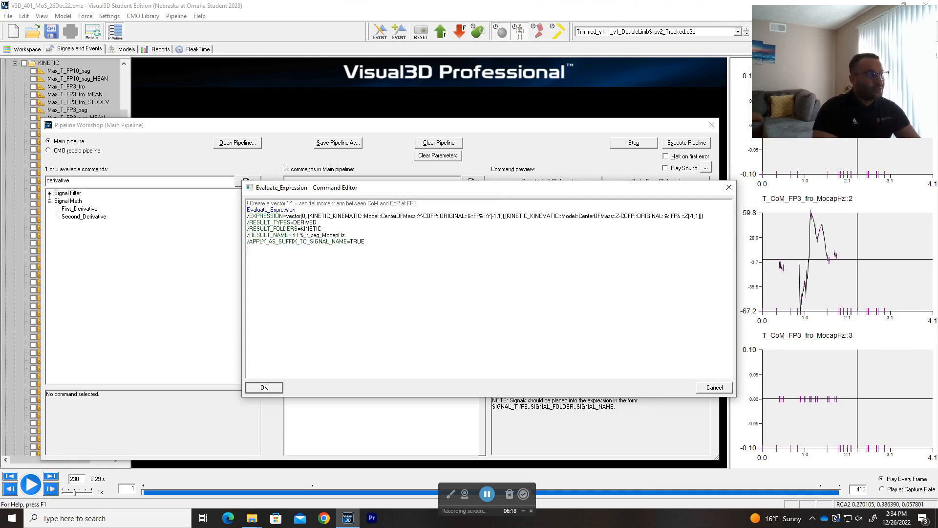
Examine how the vector's Y component subtracts the force plate's COFP from the model's CenterOfMass, beside the zero first component
{"action": "left_click_drag", "start_coordinate": [309, 215], "coordinate": [445, 215]}
{"action": "left_click", "coordinate": [327, 216]}
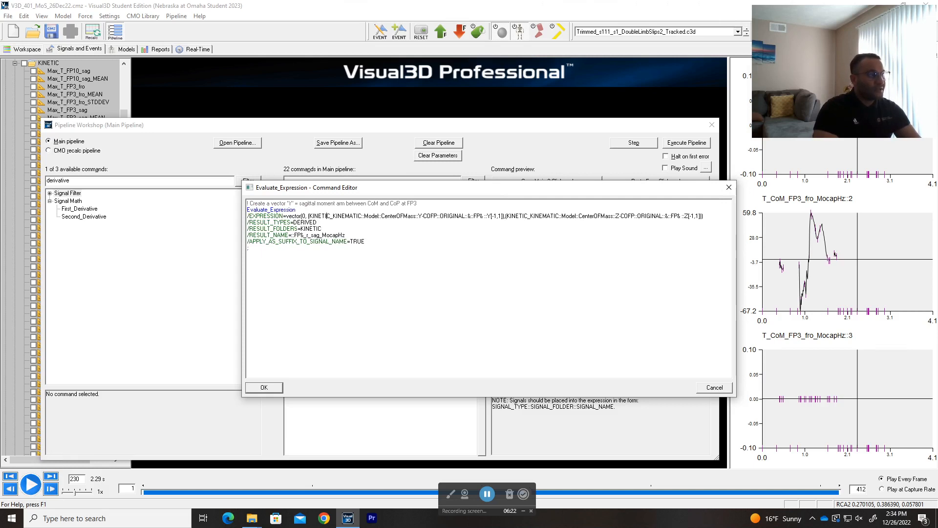
{"action": "left_click_drag", "start_coordinate": [309, 215], "coordinate": [484, 216]}
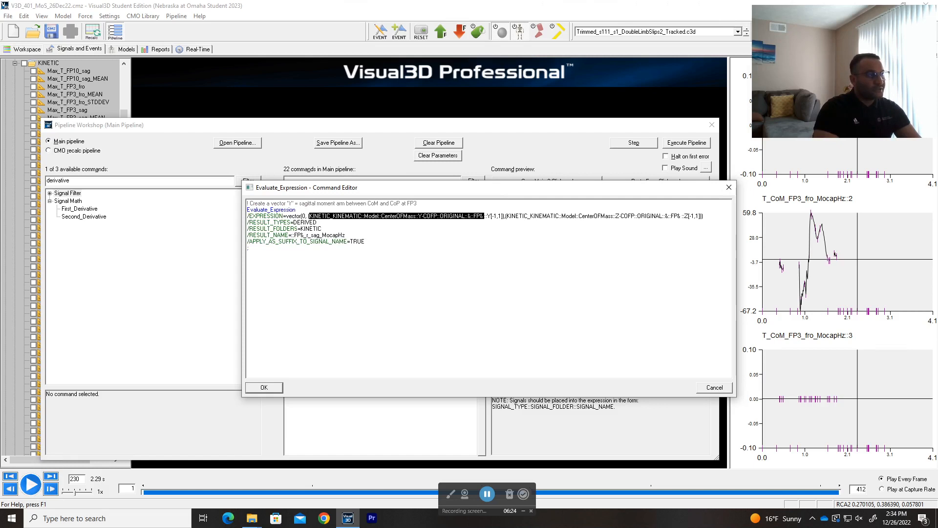
{"action": "left_click", "coordinate": [303, 216]}
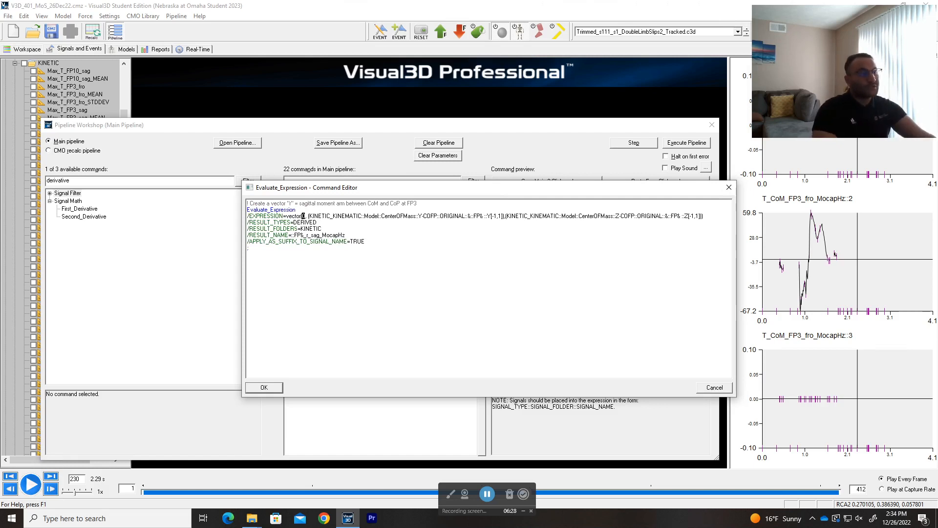
{"action": "left_click_drag", "start_coordinate": [308, 216], "coordinate": [502, 215]}
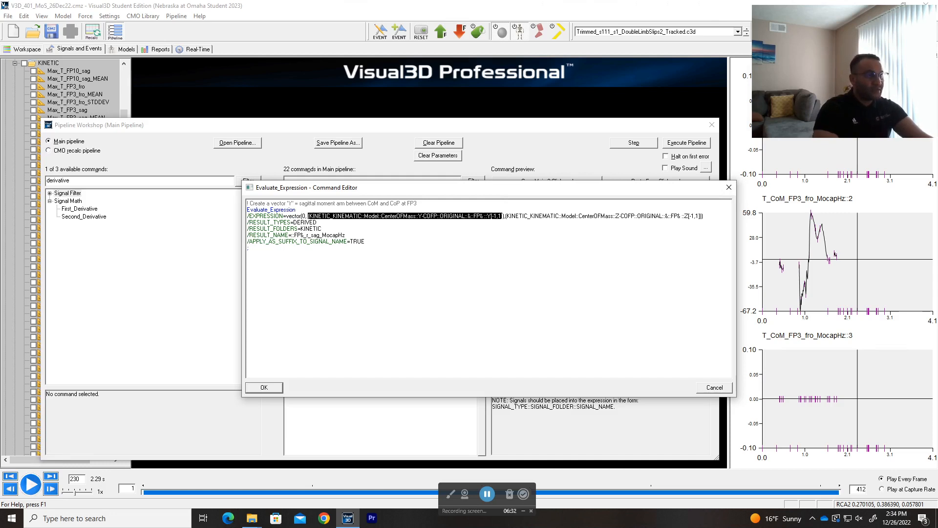
{"action": "left_click", "coordinate": [438, 215]}
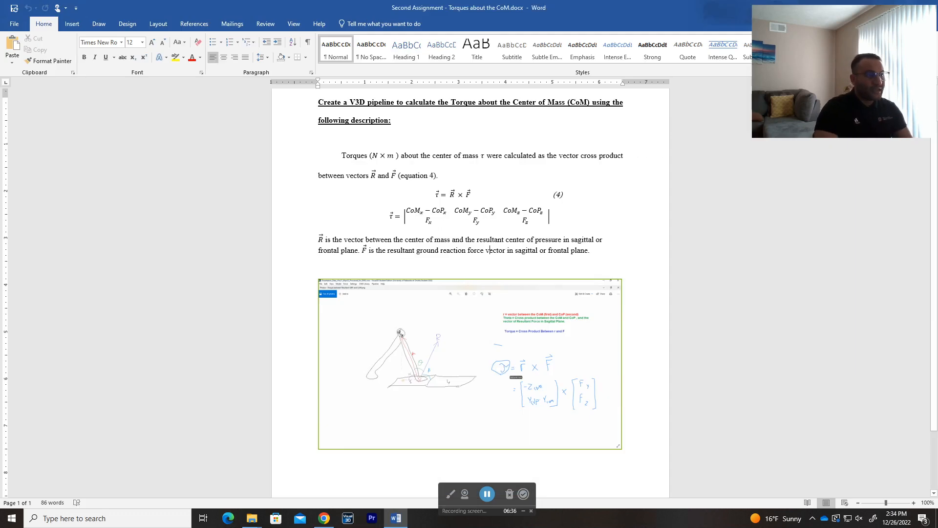
Compare the CoM minus CoP matrix terms in the Word assignment document with the Z component of the Visual3D vector expression
{"action": "double_click", "coordinate": [415, 211]}
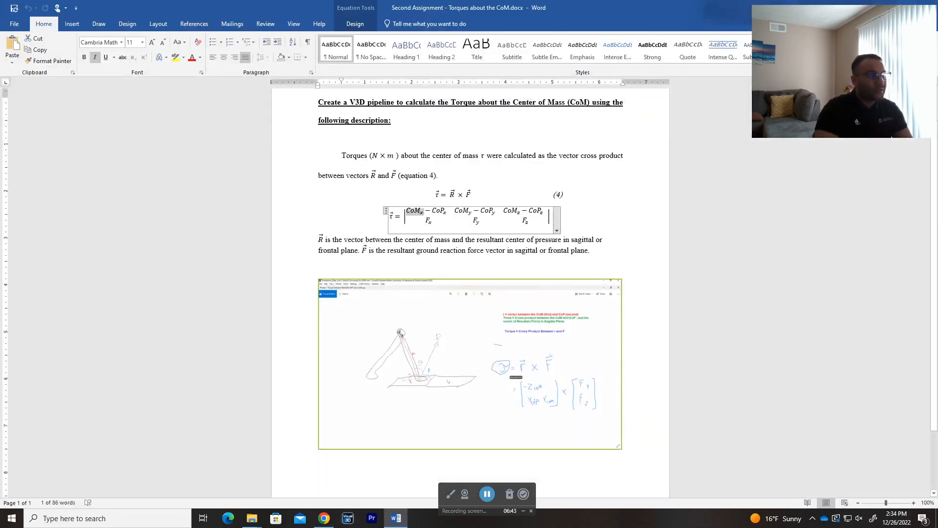
{"action": "left_click_drag", "start_coordinate": [455, 211], "coordinate": [479, 222]}
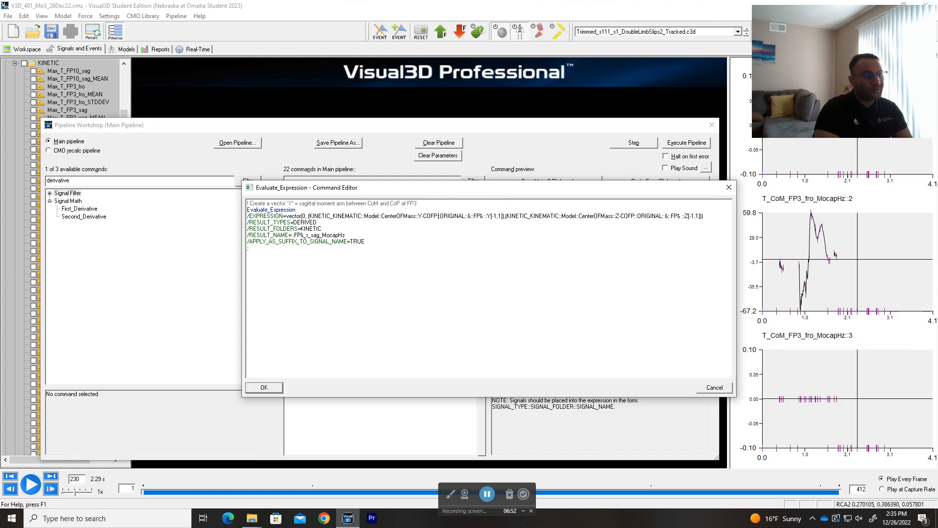
{"action": "left_click_drag", "start_coordinate": [506, 215], "coordinate": [699, 215]}
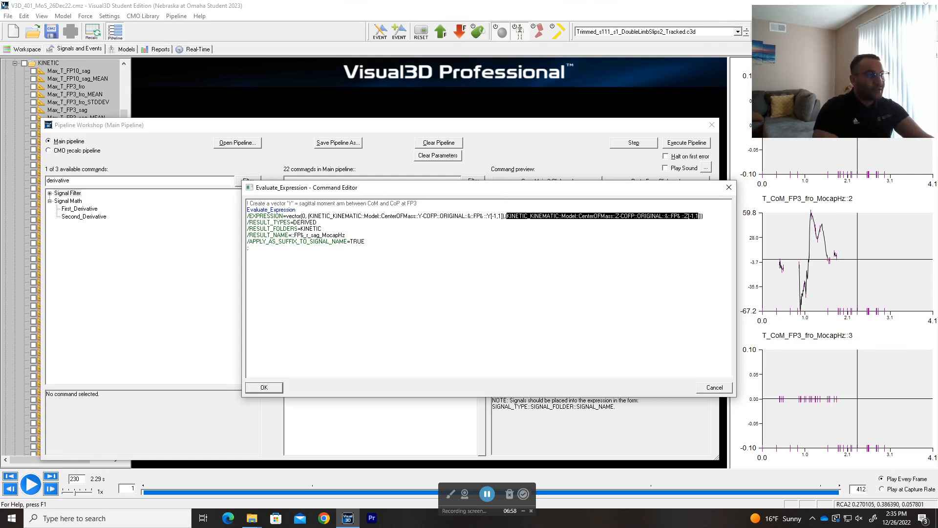
{"action": "left_click", "coordinate": [616, 216]}
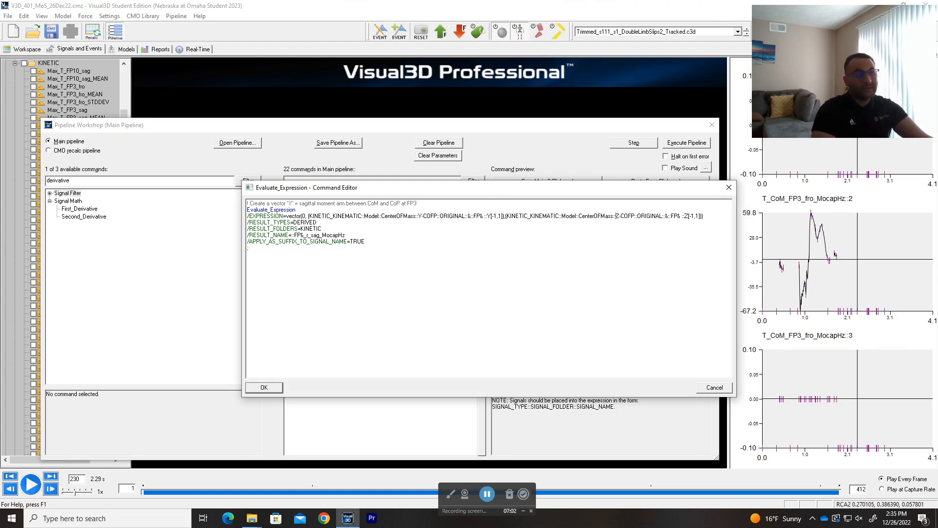
Close the moment arm command and inspect the following Evaluate_Expression command for the sagittal GRF vector F_sag in a widened editor
{"action": "left_click", "coordinate": [269, 388]}
{"action": "left_click", "coordinate": [317, 216]}
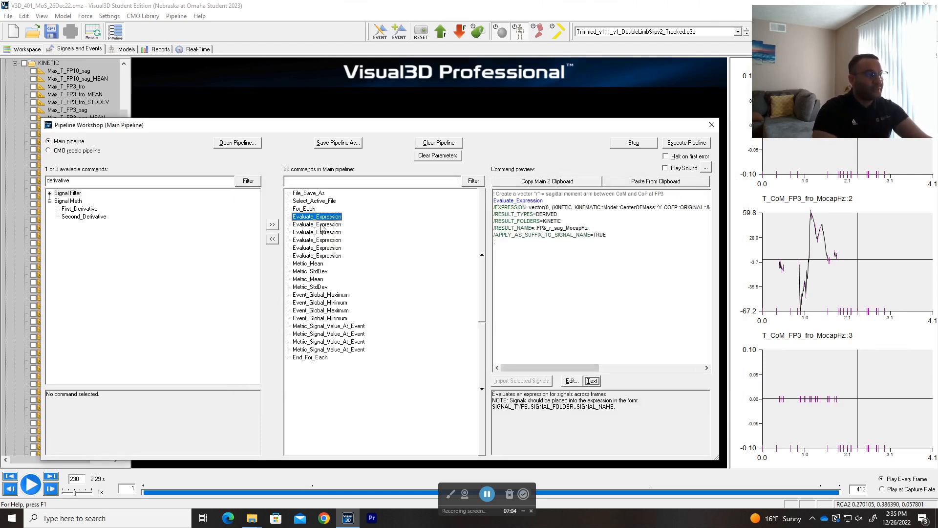
{"action": "double_click", "coordinate": [318, 224]}
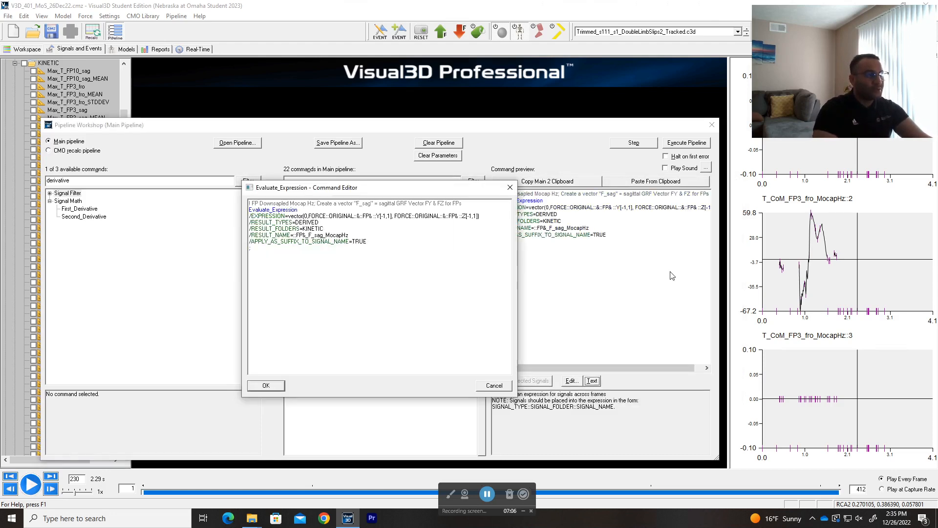
{"action": "left_click_drag", "start_coordinate": [515, 258], "coordinate": [643, 266]}
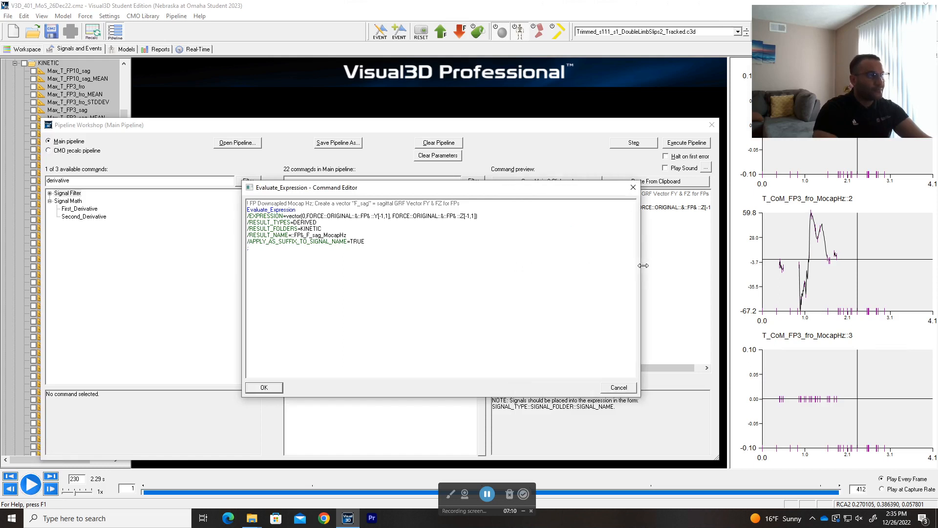
{"action": "left_click_drag", "start_coordinate": [448, 190], "coordinate": [526, 207]}
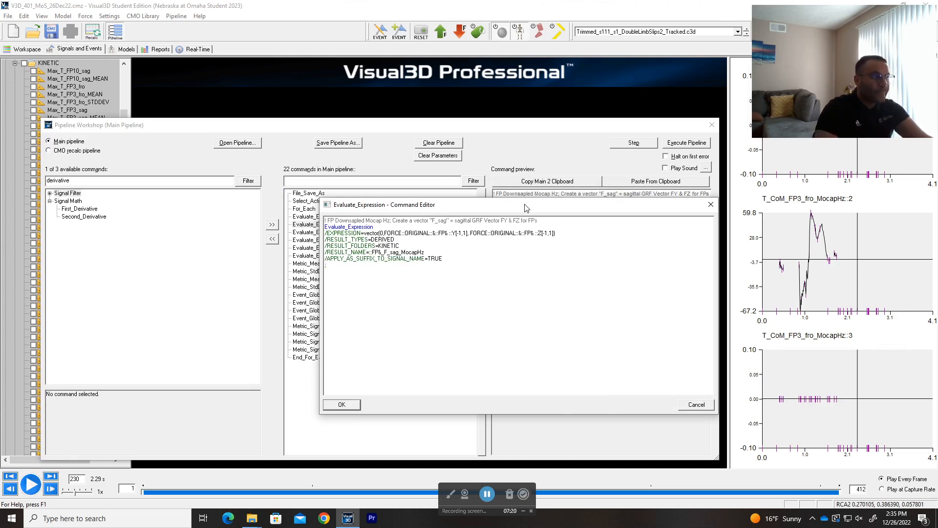
{"action": "left_click", "coordinate": [710, 206]}
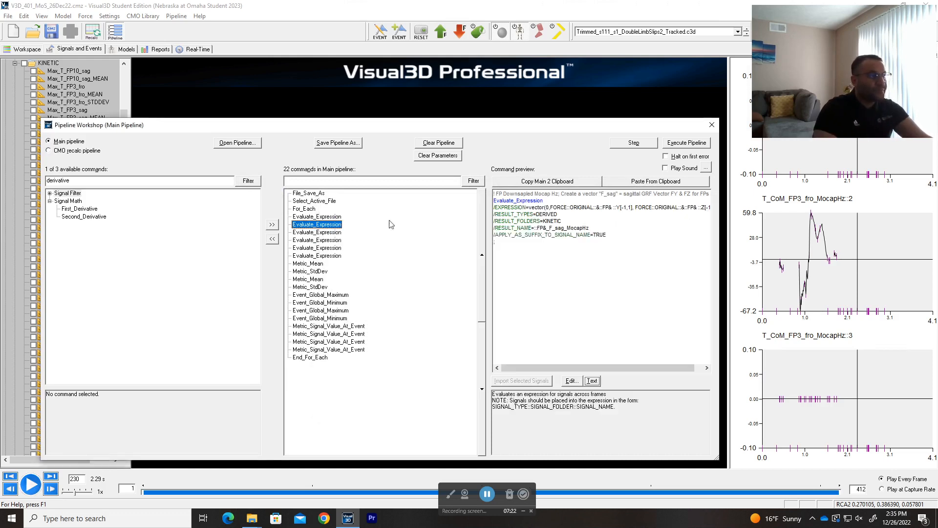
Reopen the sagittal moment arm command in a widened editor with enlarged text and examine the vector's zero first component
{"action": "left_click", "coordinate": [321, 217]}
{"action": "double_click", "coordinate": [322, 217]}
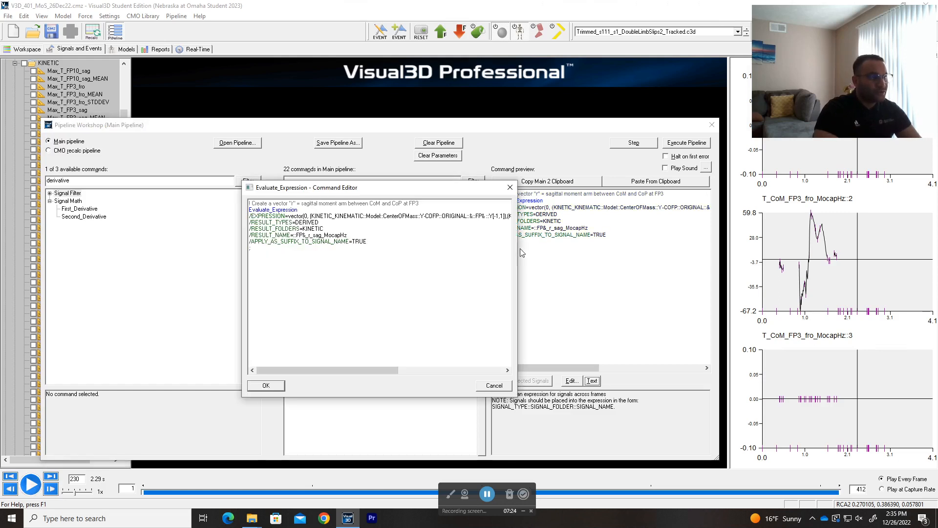
{"action": "left_click_drag", "start_coordinate": [519, 251], "coordinate": [744, 251]}
{"action": "left_click_drag", "start_coordinate": [627, 191], "coordinate": [667, 206]}
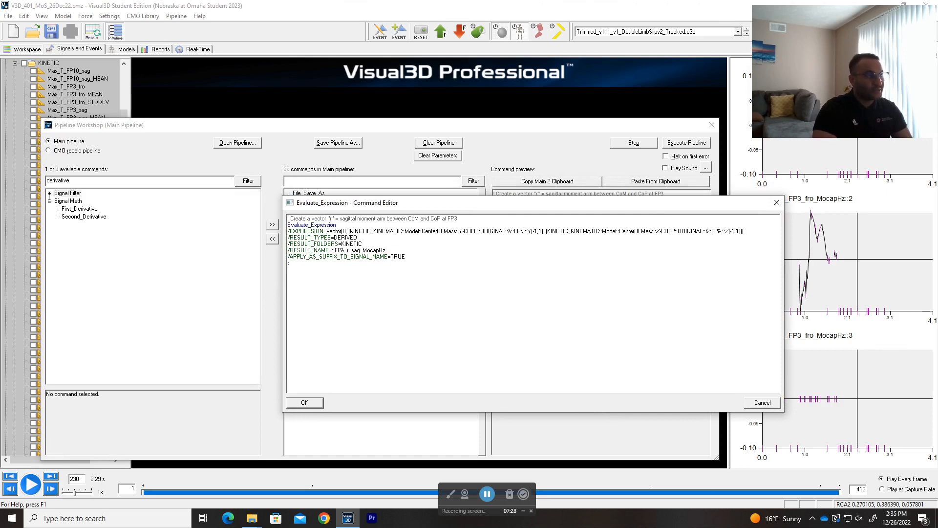
{"action": "scroll", "coordinate": [533, 294], "scroll_direction": "up", "scroll_amount": 2}
{"action": "scroll", "coordinate": [533, 293], "scroll_direction": "up", "scroll_amount": 3}
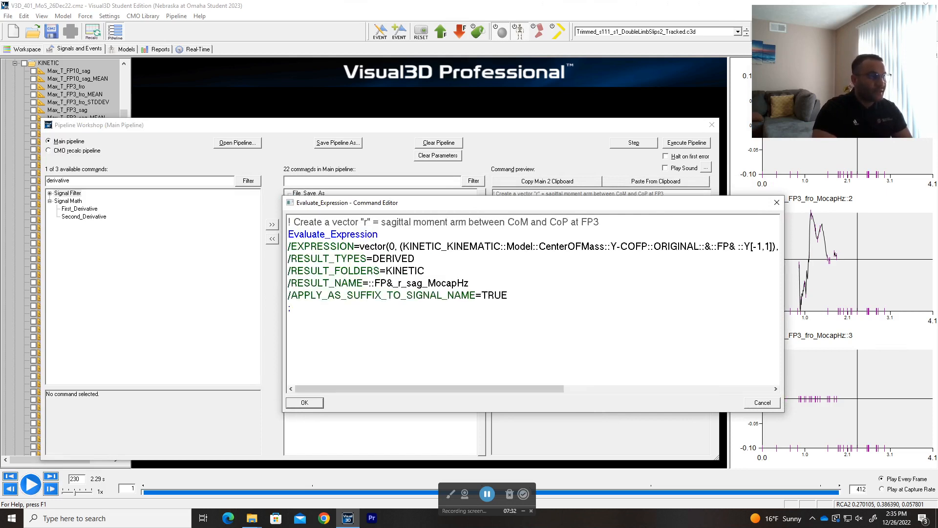
{"action": "double_click", "coordinate": [392, 246]}
Examine the Y component's CenterOfMass minus COFP term and the FP parameter reference following ORIGINAL
{"action": "left_click_drag", "start_coordinate": [433, 389], "coordinate": [458, 390]}
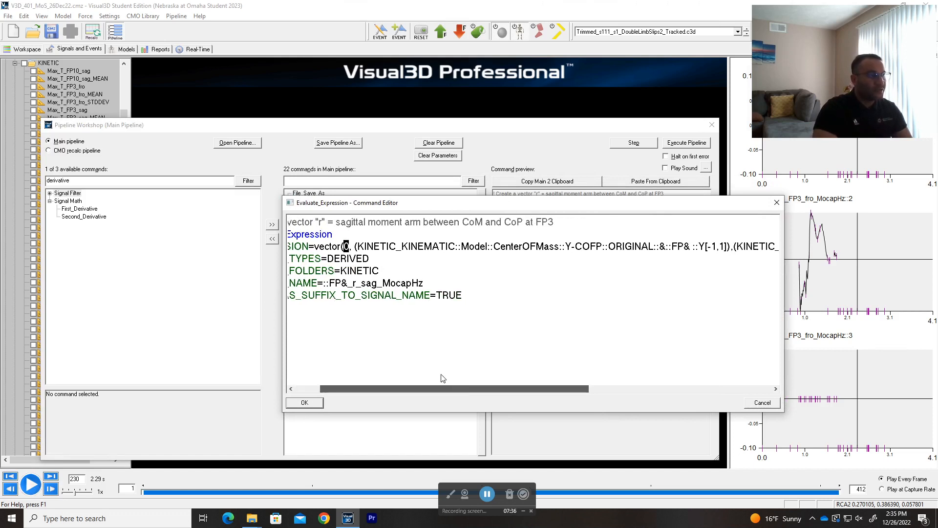
{"action": "left_click_drag", "start_coordinate": [357, 246], "coordinate": [608, 246]}
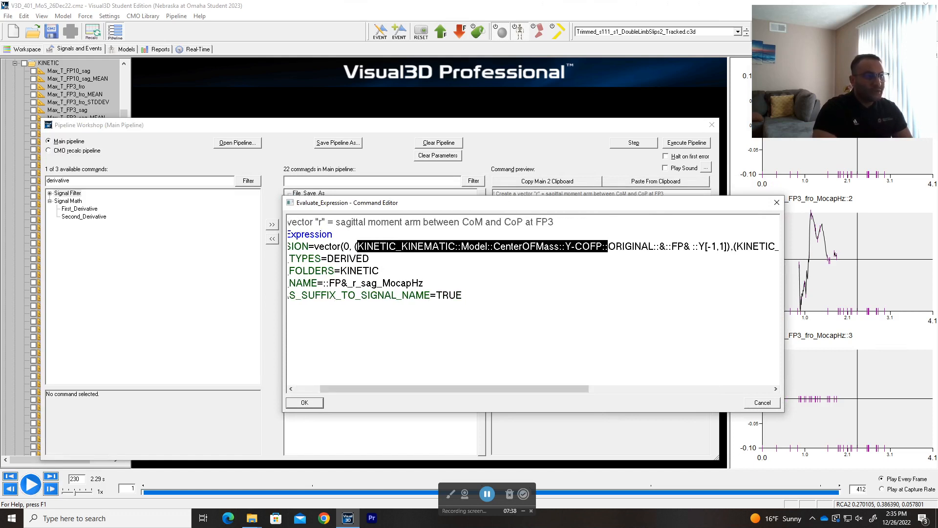
{"action": "left_click_drag", "start_coordinate": [524, 389], "coordinate": [560, 391]}
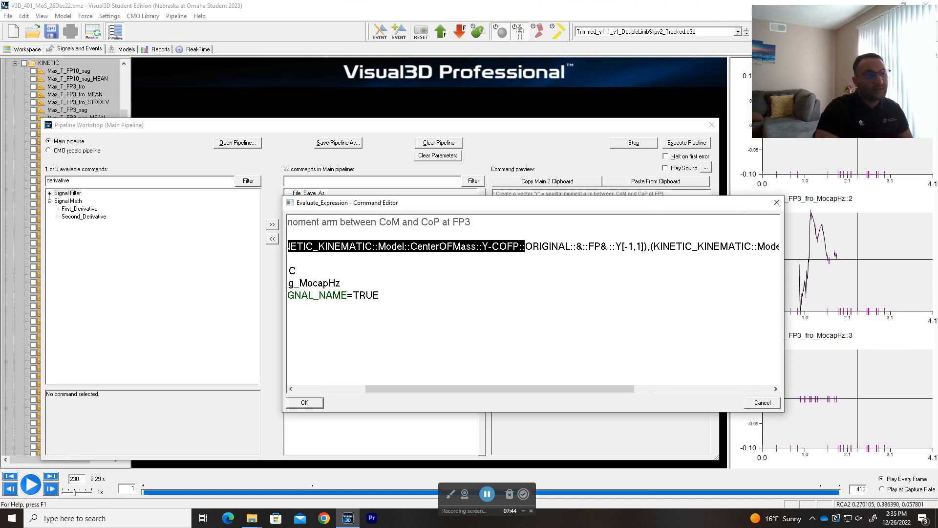
{"action": "left_click_drag", "start_coordinate": [589, 246], "coordinate": [601, 247]}
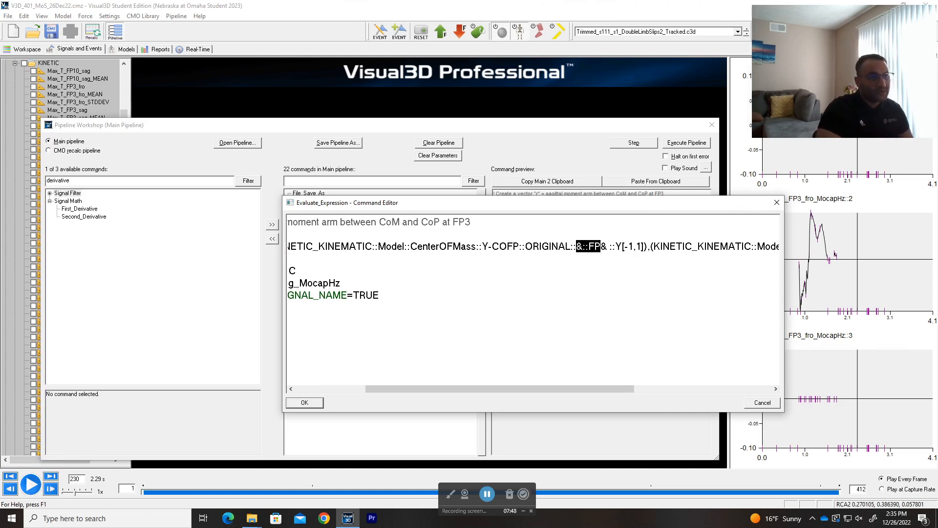
{"action": "left_click", "coordinate": [583, 246]}
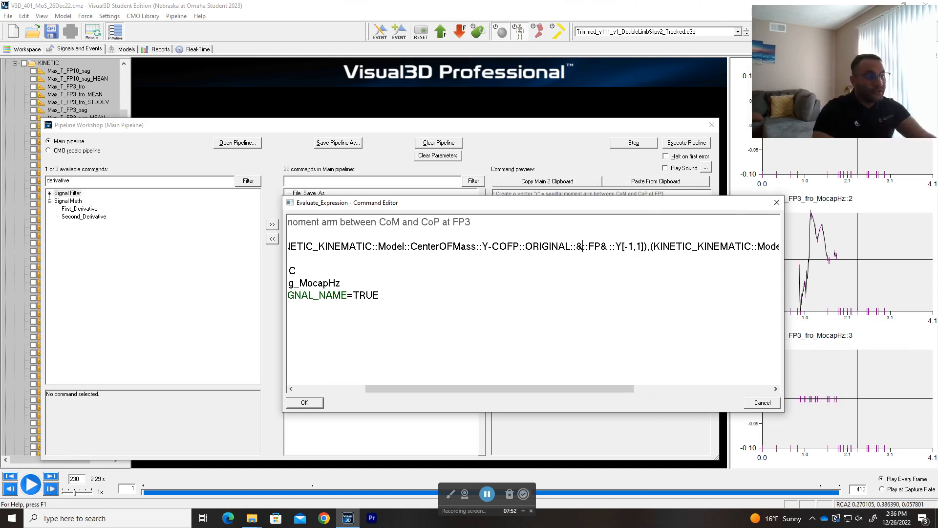
Examine the parts of the force platform signal reference one by one: COFP, ORIGINAL, the ampersand and the FP parameter
{"action": "left_click_drag", "start_coordinate": [492, 246], "coordinate": [520, 247]}
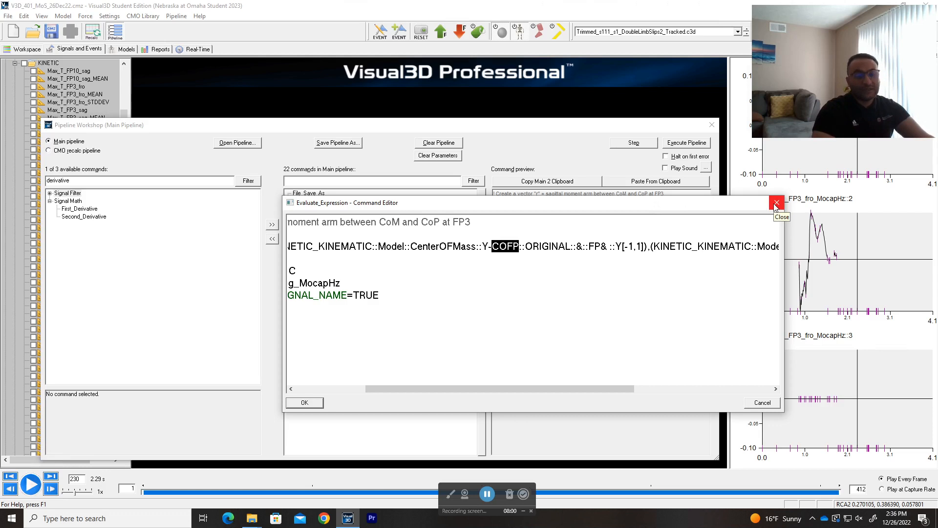
{"action": "left_click", "coordinate": [522, 247]}
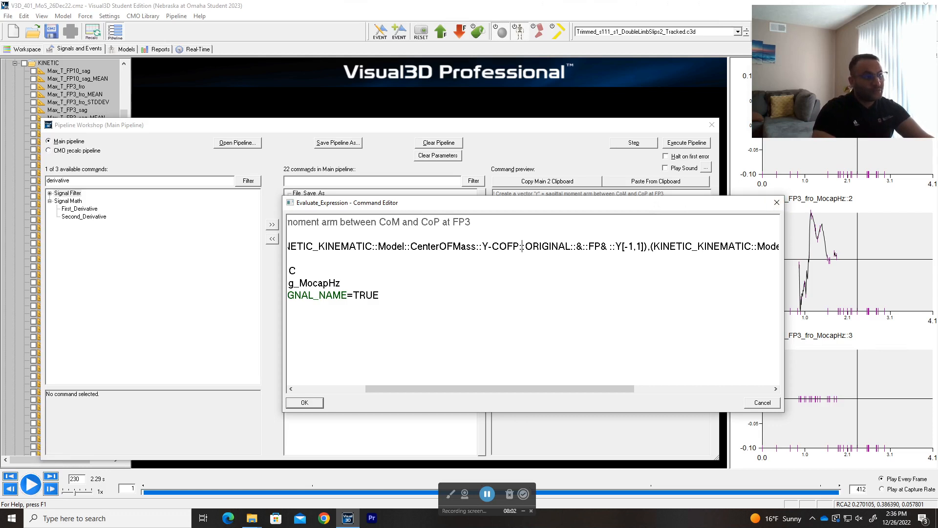
{"action": "left_click_drag", "start_coordinate": [525, 247], "coordinate": [565, 246]}
{"action": "left_click", "coordinate": [574, 246]}
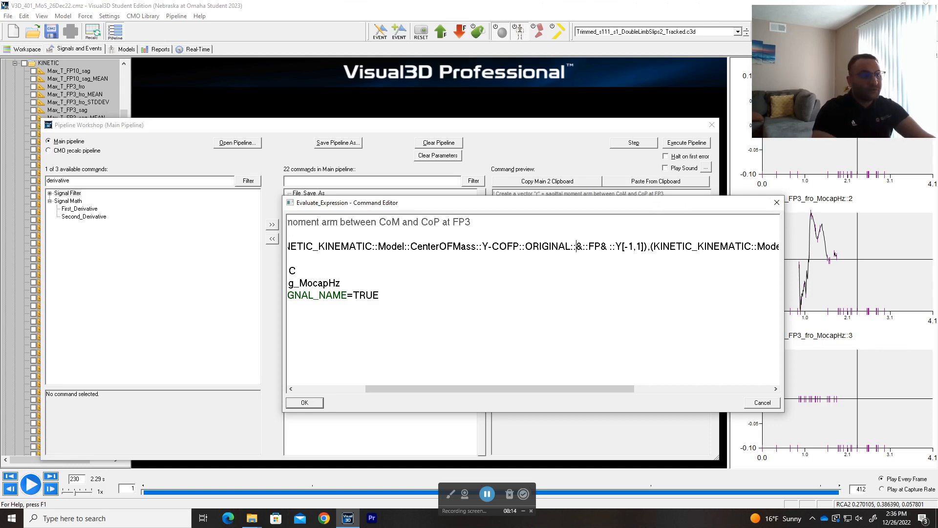
{"action": "key", "text": "shift+Right"}
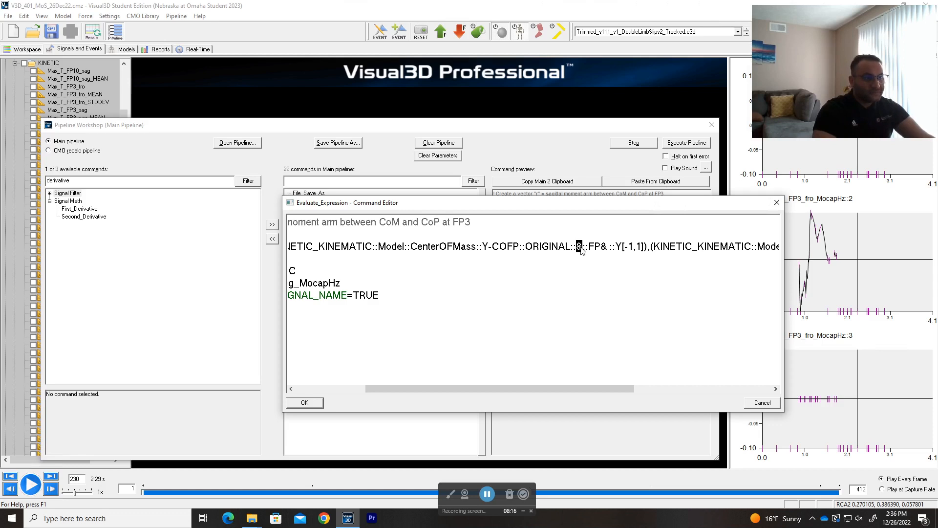
{"action": "key", "text": "Right"}
{"action": "key", "text": "Right"}
{"action": "key", "text": "Right"}
{"action": "key", "text": "shift+Right"}
{"action": "key", "text": "shift+Right"}
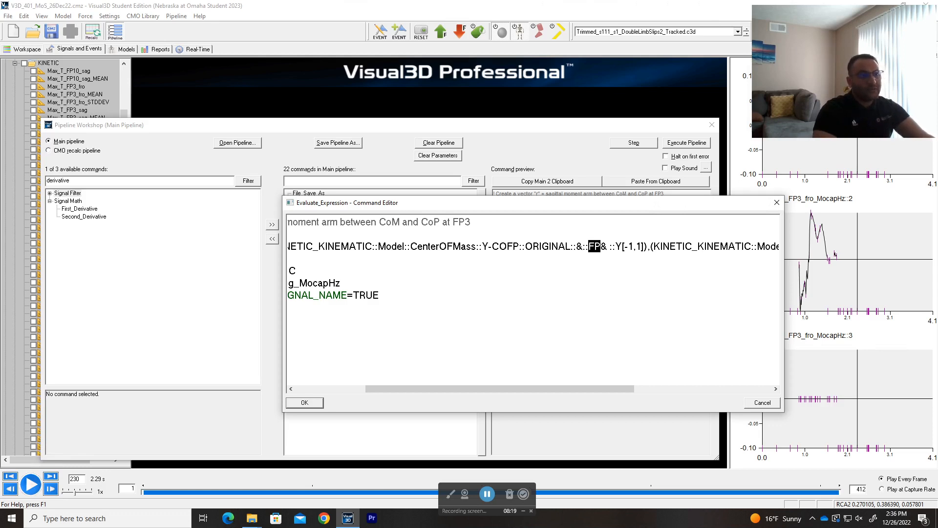
Close the command editor and check the FP iteration parameter name in the For_Each command's preview
{"action": "left_click", "coordinate": [776, 202]}
{"action": "left_click", "coordinate": [334, 202]}
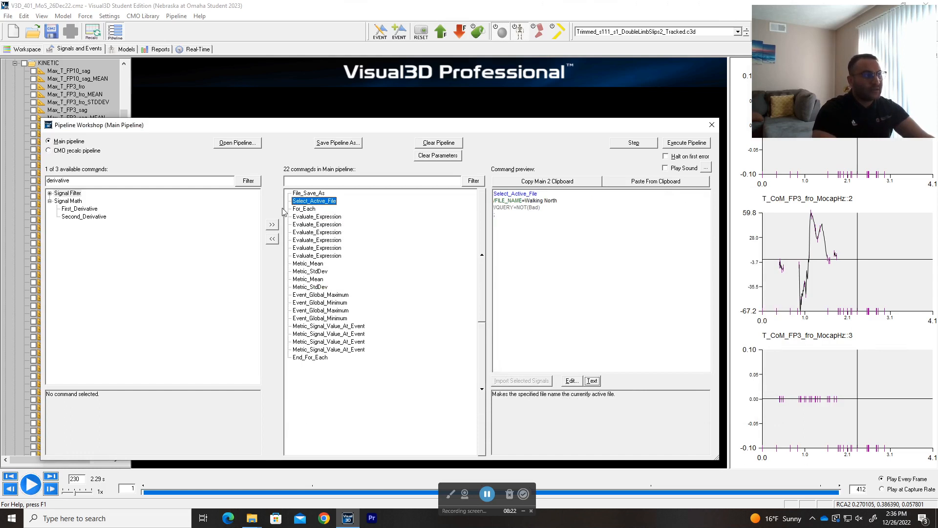
{"action": "left_click", "coordinate": [304, 208]}
{"action": "key", "text": "shift+Left"}
{"action": "key", "text": "shift+Left"}
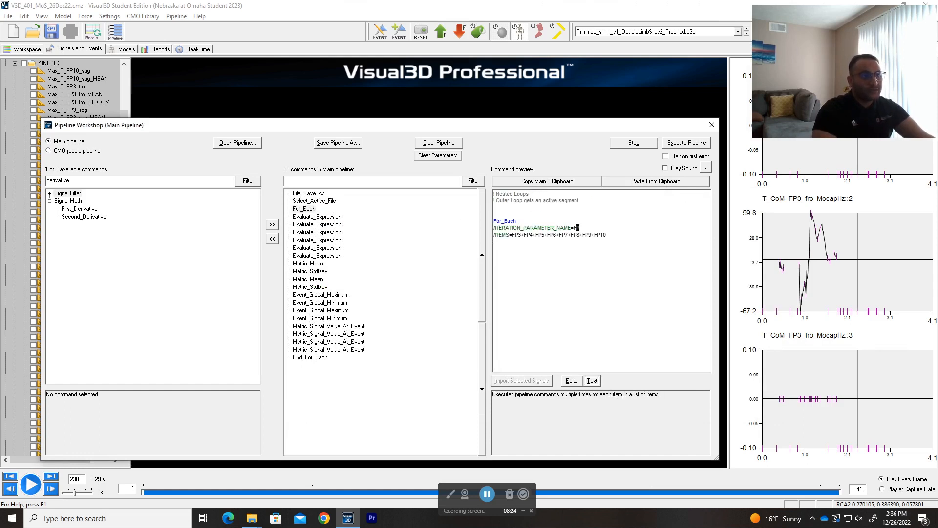
Reopen the sagittal moment arm command in a widened editor with enlarged text and examine the COFP signal's Y component
{"action": "left_click", "coordinate": [315, 225]}
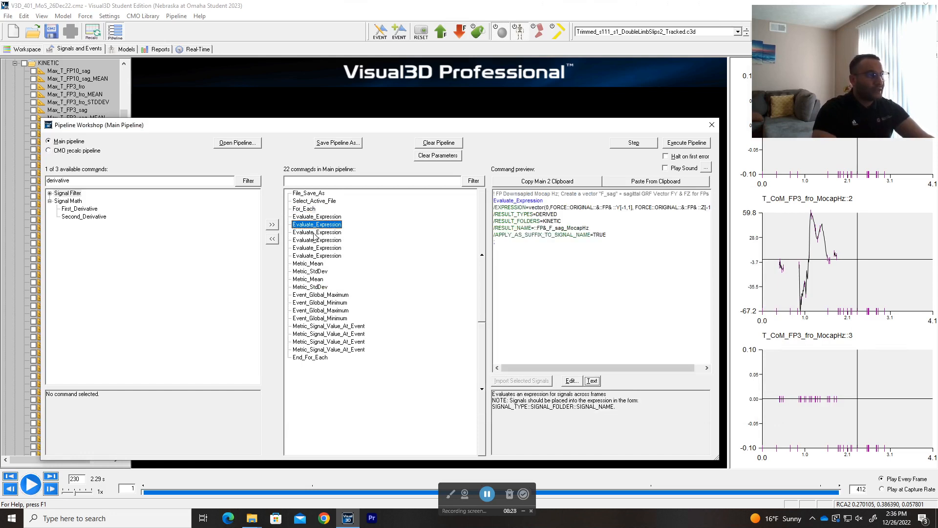
{"action": "double_click", "coordinate": [319, 217]}
{"action": "left_click_drag", "start_coordinate": [517, 230], "coordinate": [777, 229]}
{"action": "left_click", "coordinate": [331, 222]}
{"action": "scroll", "coordinate": [331, 223], "scroll_direction": "up", "scroll_amount": 7}
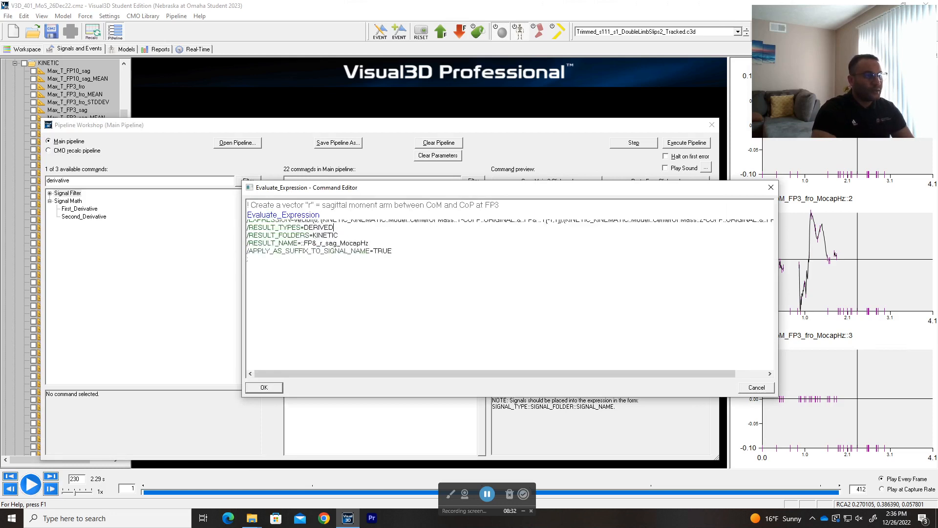
{"action": "left_click_drag", "start_coordinate": [531, 374], "coordinate": [607, 374]}
{"action": "double_click", "coordinate": [579, 230]}
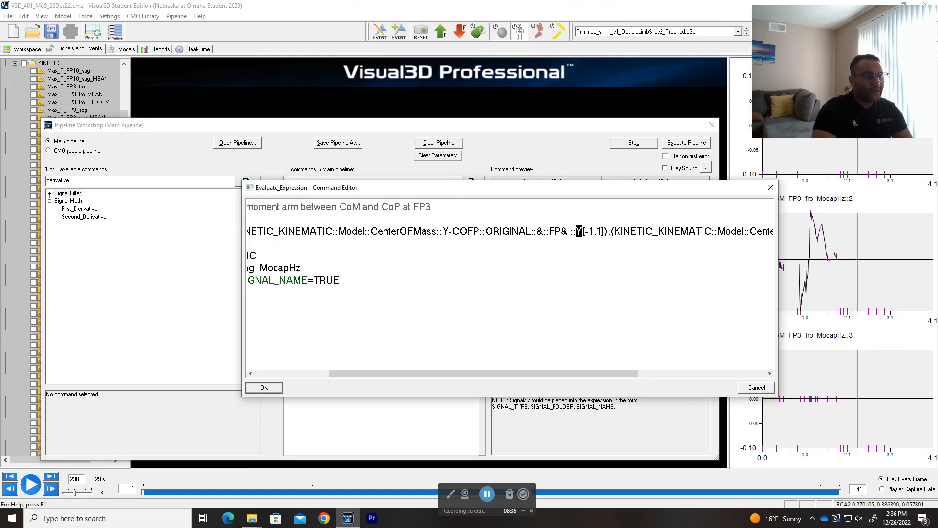
Examine the bracketed -1 and 1 values that follow the COFP signal's Y component
{"action": "left_click", "coordinate": [583, 231]}
{"action": "left_click_drag", "start_coordinate": [585, 231], "coordinate": [594, 230]}
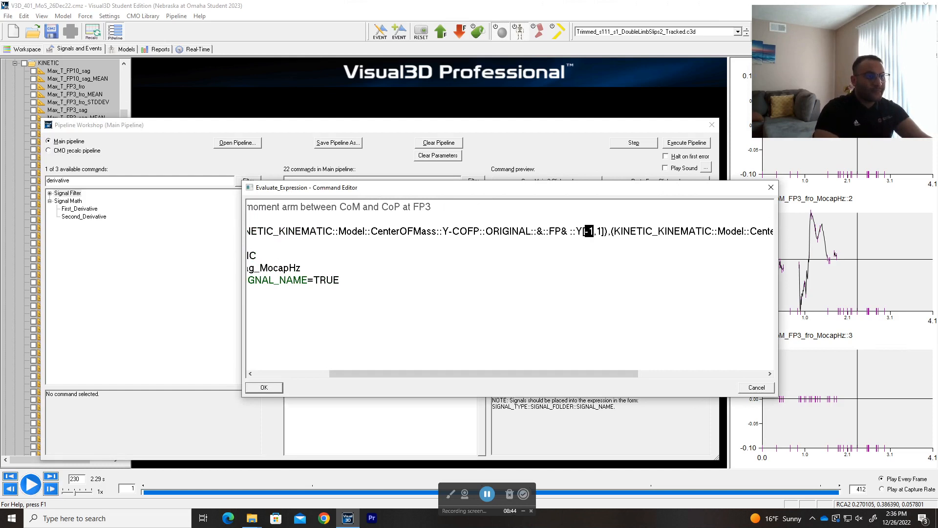
{"action": "left_click", "coordinate": [602, 231]}
{"action": "left_click_drag", "start_coordinate": [602, 231], "coordinate": [596, 231]}
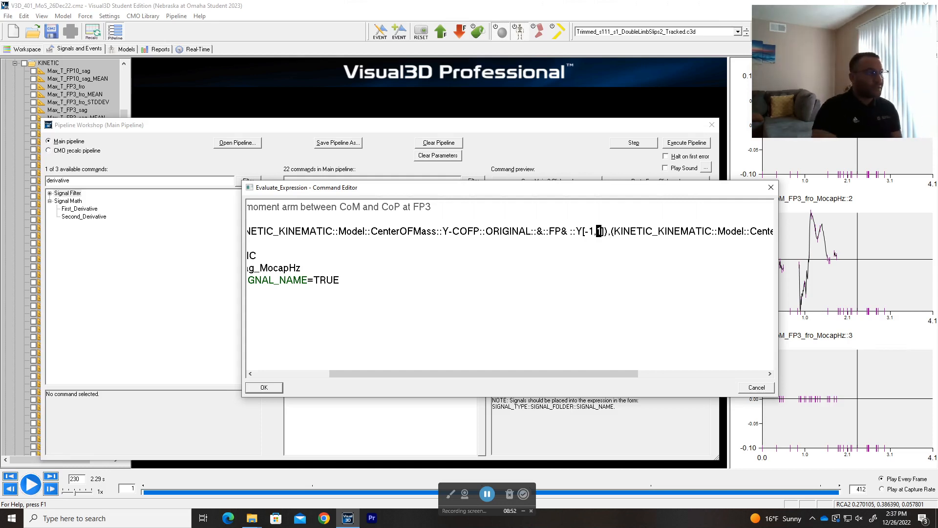
Examine the moment arm vector's Z component, CenterOfMass Z minus COFP Z, and close the editor without changes
{"action": "left_click_drag", "start_coordinate": [538, 373], "coordinate": [755, 379]}
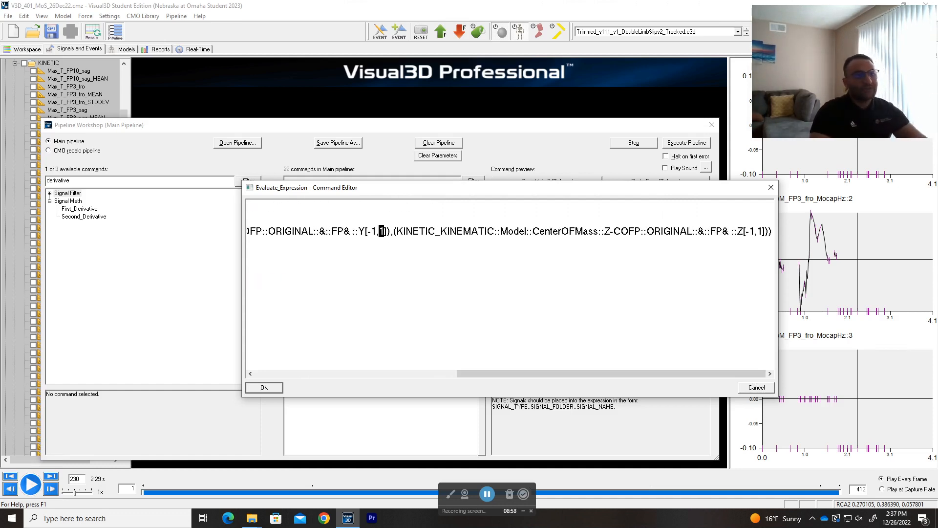
{"action": "left_click", "coordinate": [388, 231]}
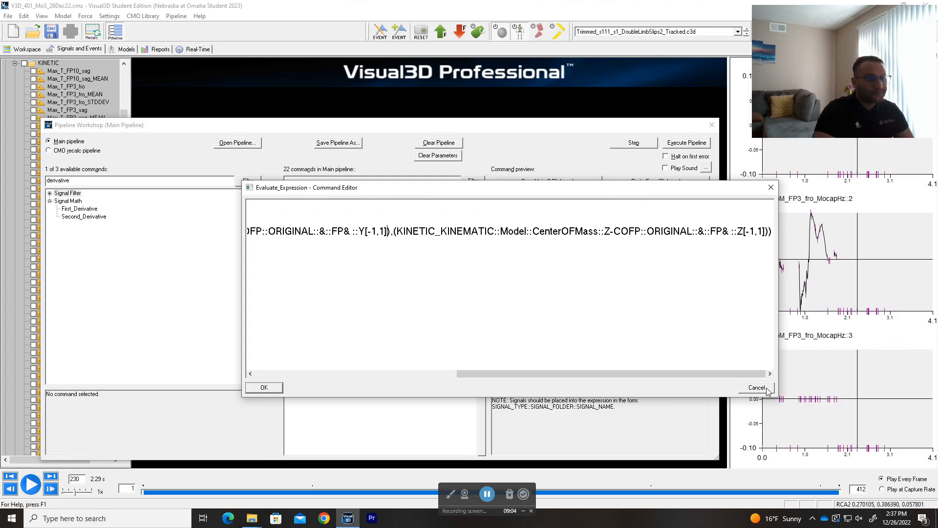
{"action": "left_click_drag", "start_coordinate": [396, 231], "coordinate": [610, 232]}
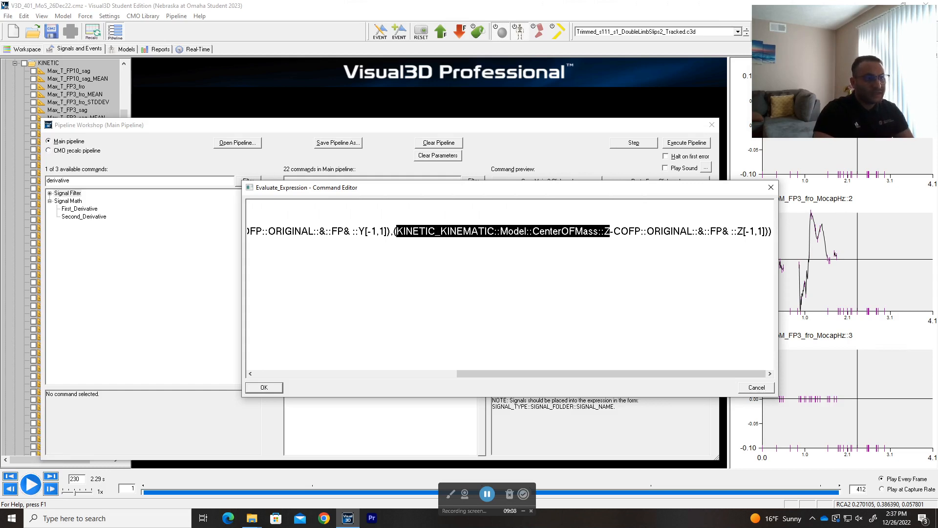
{"action": "left_click", "coordinate": [621, 231]}
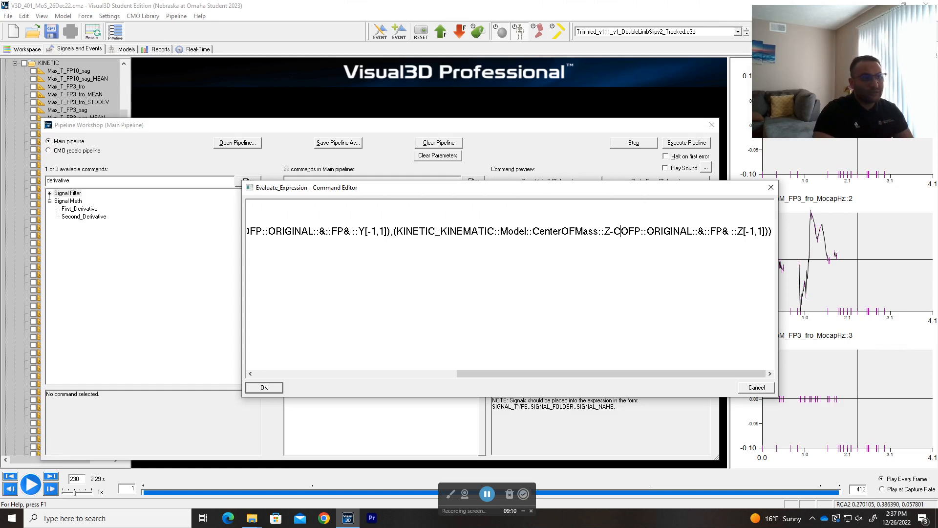
{"action": "left_click", "coordinate": [756, 387]}
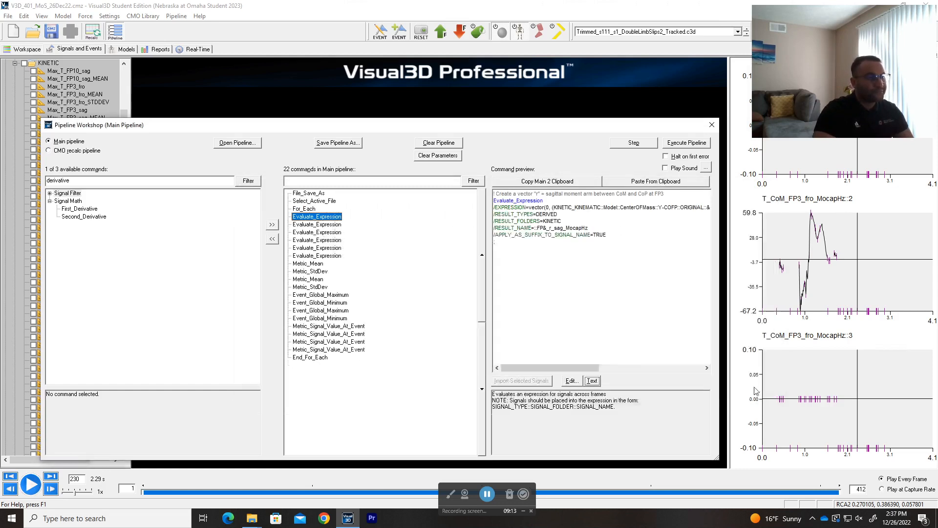
Review the full sagittal moment arm expression in the command preview and open the sagittal GRF vector command F_sag as text
{"action": "left_click", "coordinate": [326, 224]}
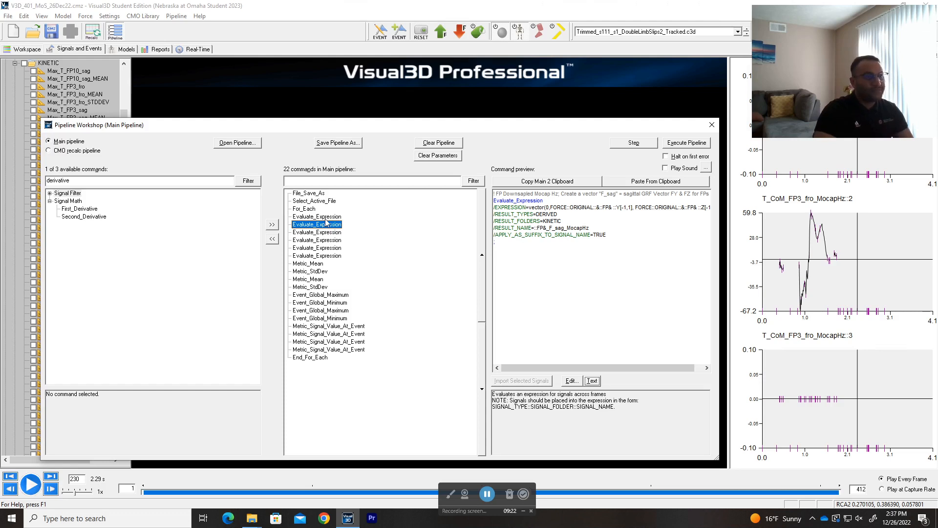
{"action": "left_click", "coordinate": [325, 218]}
{"action": "left_click_drag", "start_coordinate": [563, 368], "coordinate": [715, 379]}
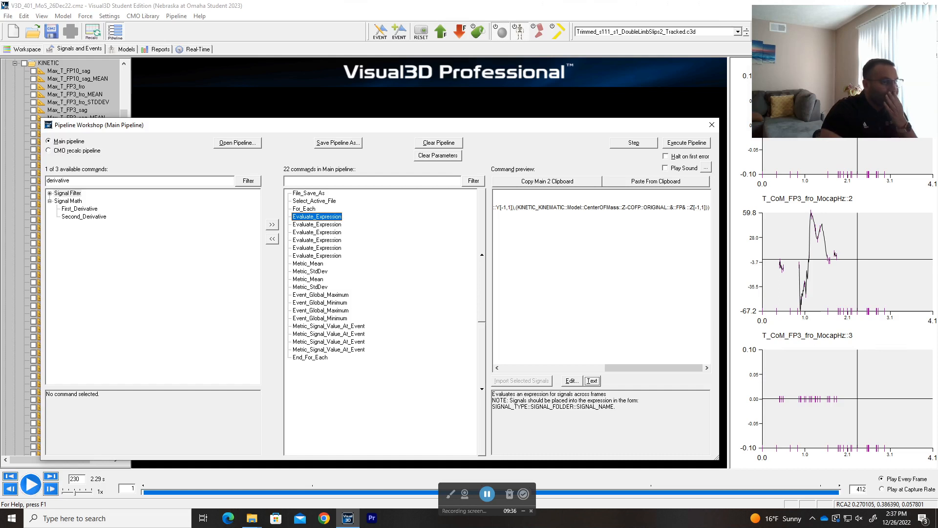
{"action": "left_click_drag", "start_coordinate": [614, 366], "coordinate": [490, 371]}
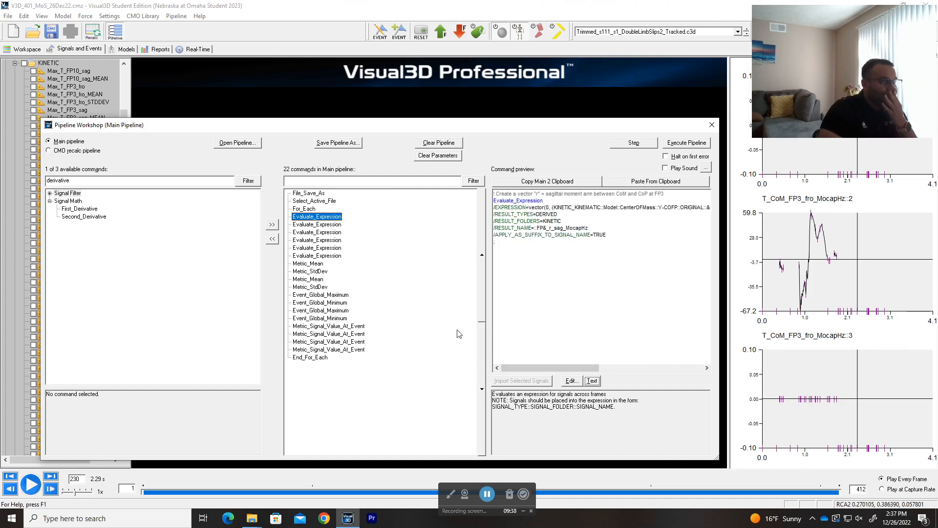
{"action": "left_click", "coordinate": [318, 224]}
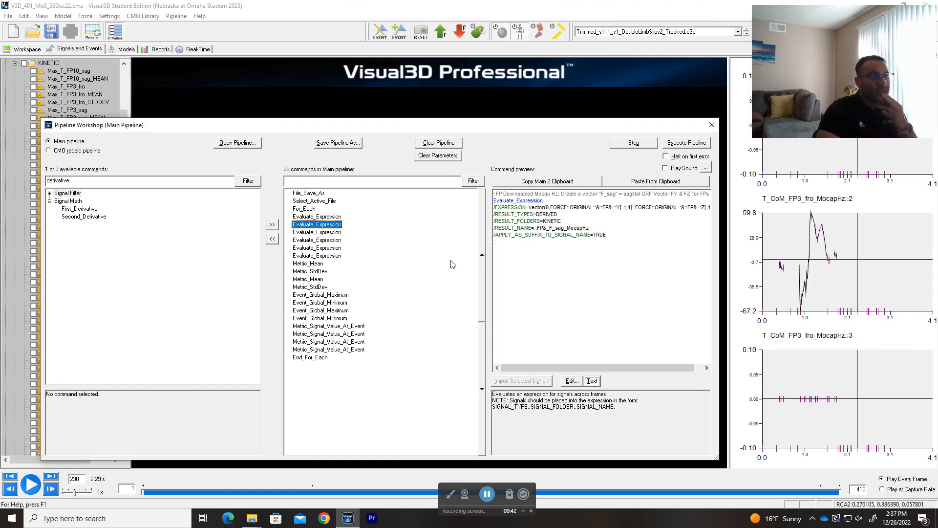
{"action": "left_click", "coordinate": [592, 384]}
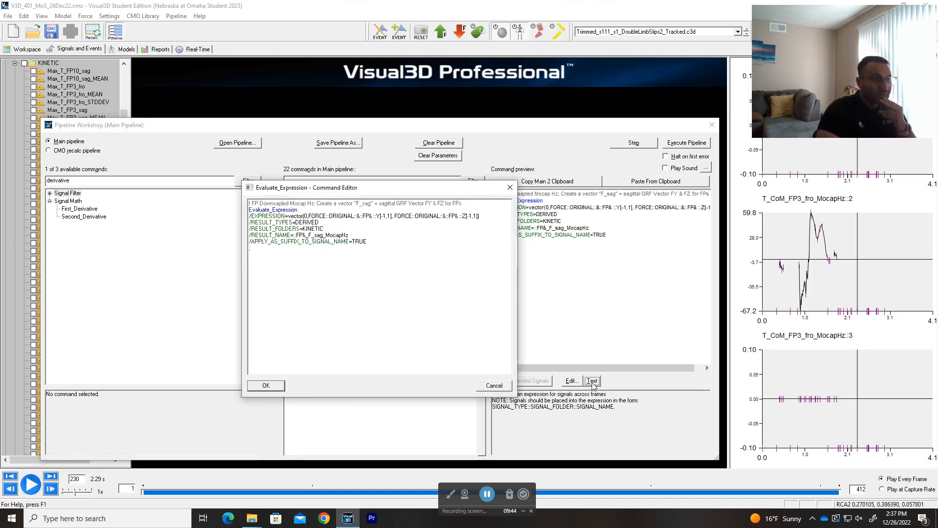
Widen the editor, enlarge its text, and examine the F_sag vector's zero X component and the FORCE signal's Y component
{"action": "left_click_drag", "start_coordinate": [519, 296], "coordinate": [563, 296]}
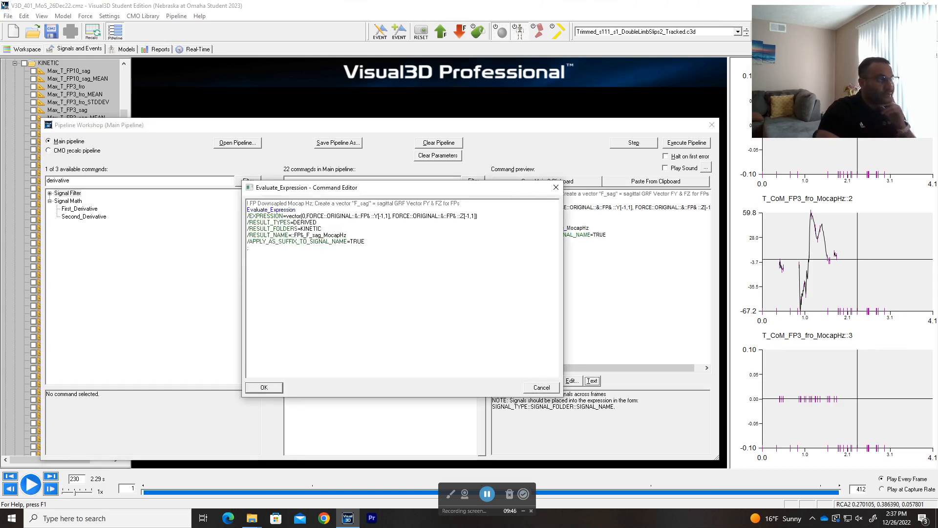
{"action": "scroll", "coordinate": [402, 288], "scroll_direction": "up", "scroll_amount": 4}
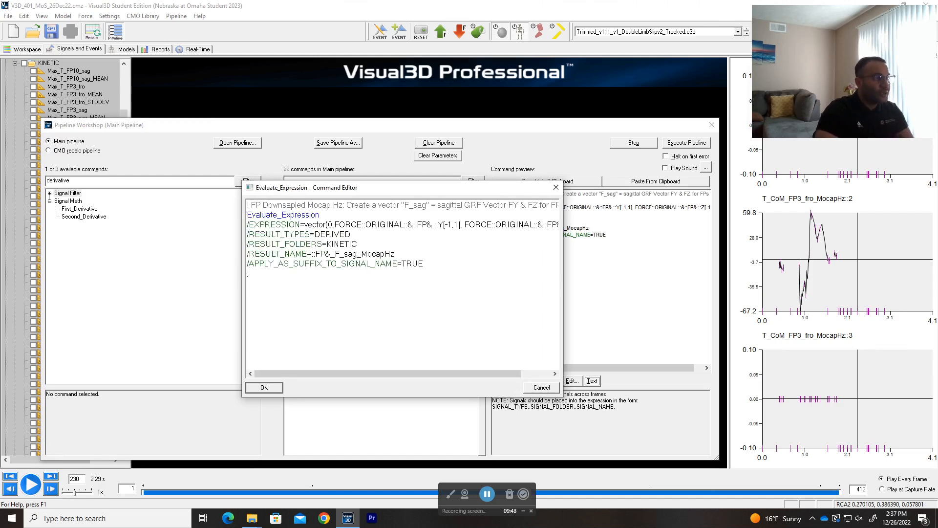
{"action": "double_click", "coordinate": [329, 225]}
{"action": "left_click_drag", "start_coordinate": [363, 373], "coordinate": [399, 378]}
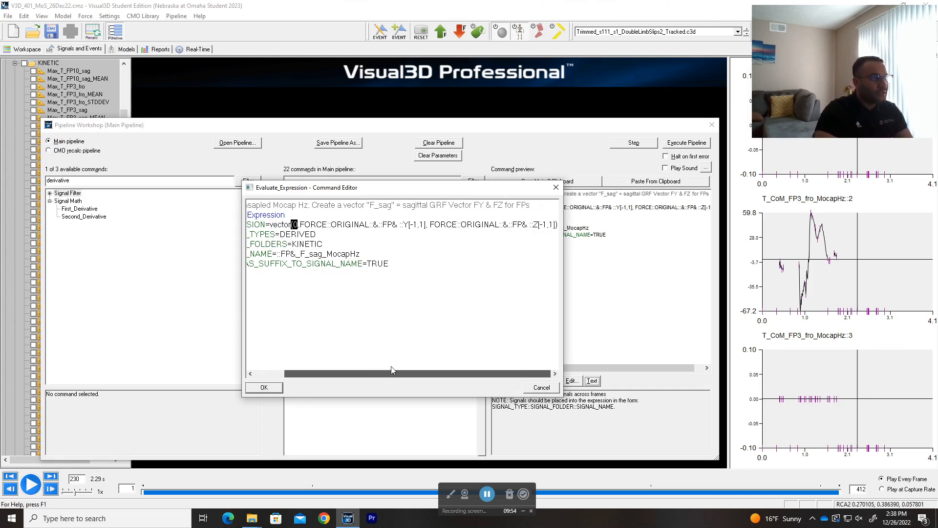
{"action": "left_click_drag", "start_coordinate": [299, 225], "coordinate": [434, 225]}
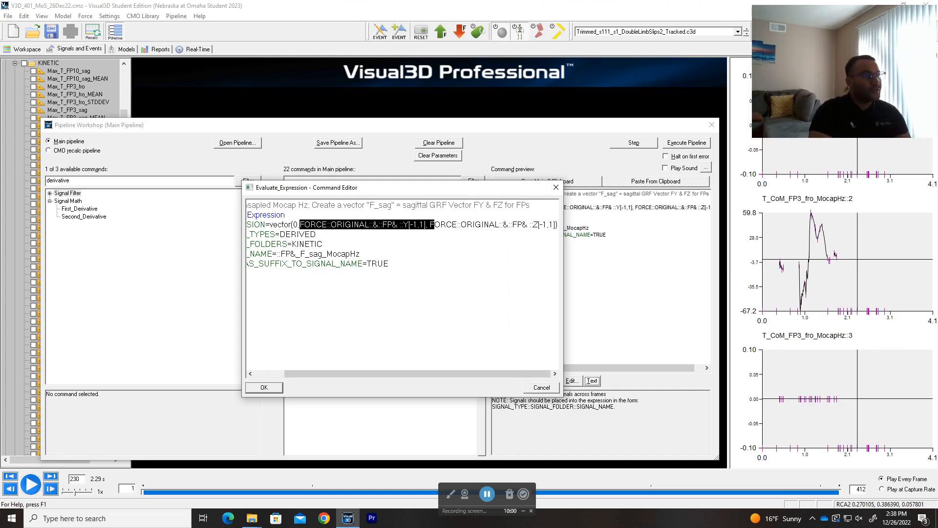
{"action": "left_click", "coordinate": [400, 225]}
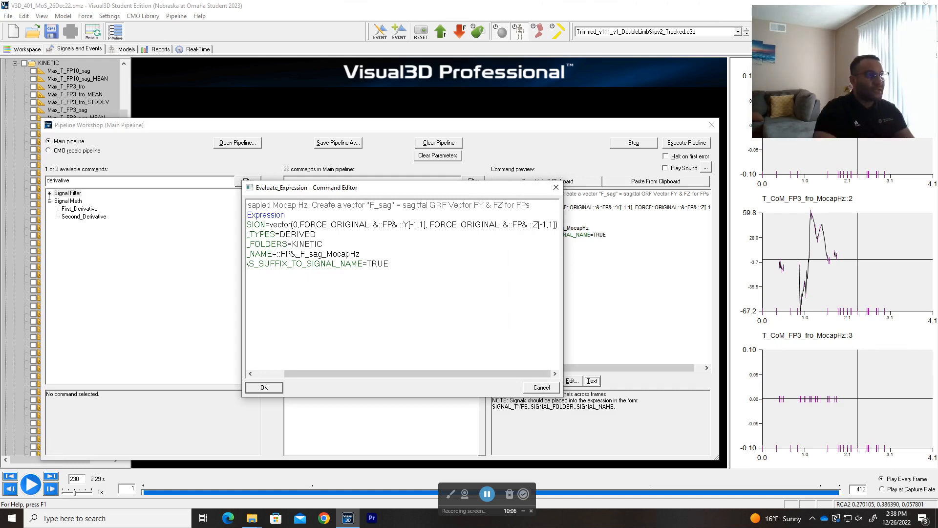
Enlarge the text further and examine the &::FP& force platform placeholder in the FORCE signal's Y component
{"action": "scroll", "coordinate": [397, 225], "scroll_direction": "up", "scroll_amount": 2}
{"action": "left_click_drag", "start_coordinate": [447, 374], "coordinate": [480, 373]}
{"action": "double_click", "coordinate": [385, 231]}
{"action": "left_click", "coordinate": [362, 231]}
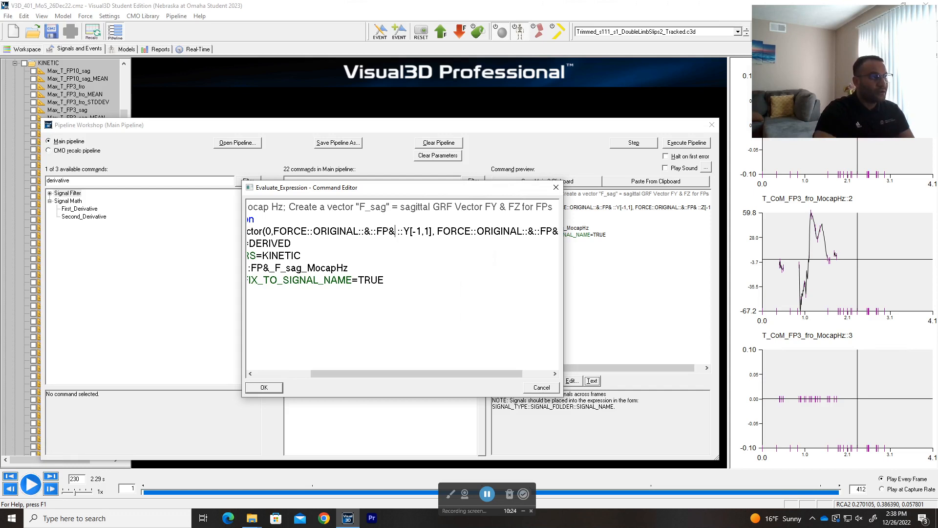
{"action": "left_click_drag", "start_coordinate": [365, 231], "coordinate": [395, 231]}
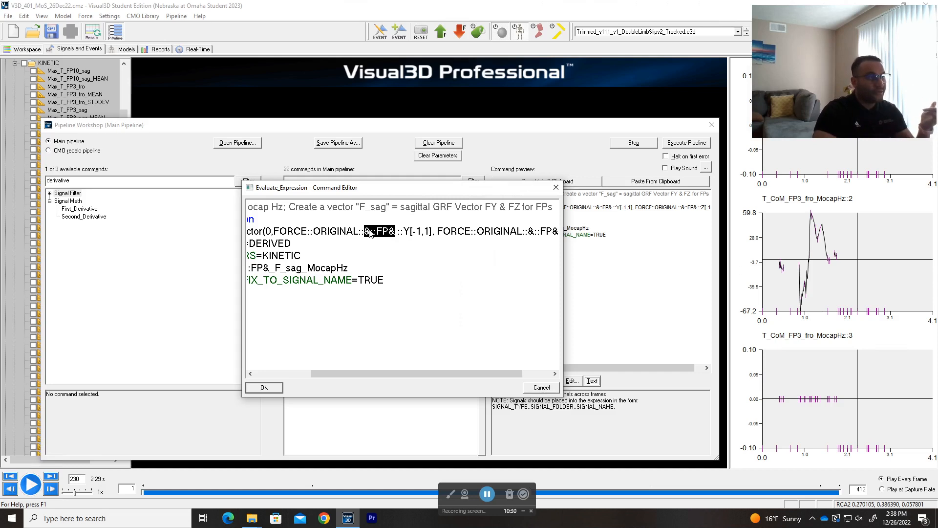
{"action": "left_click", "coordinate": [400, 232]}
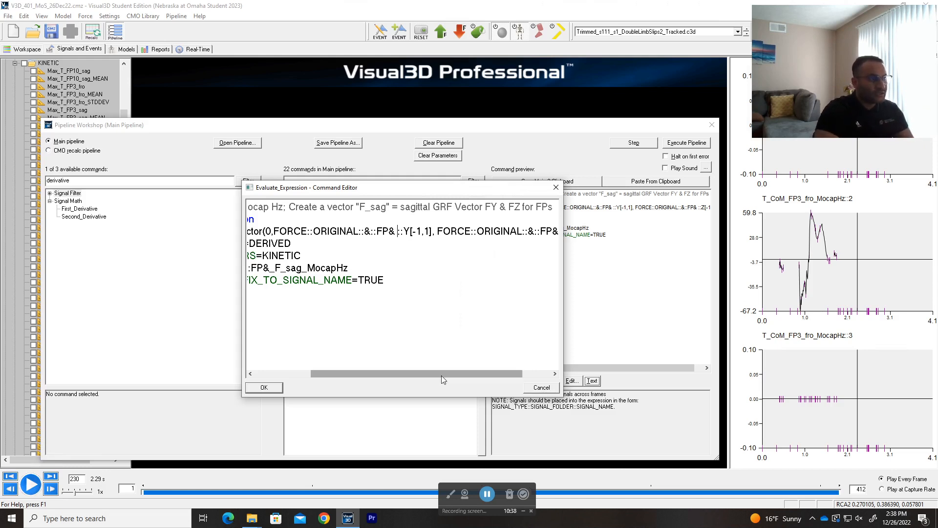
Examine the FORCE signal's Z component in the F_sag expression and close the editor without changes
{"action": "left_click_drag", "start_coordinate": [454, 374], "coordinate": [481, 374]}
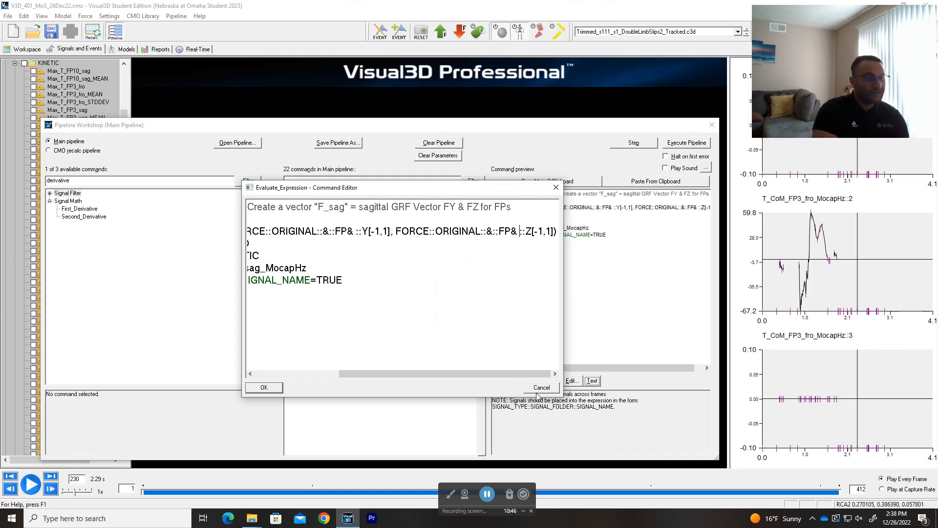
{"action": "left_click_drag", "start_coordinate": [341, 373], "coordinate": [304, 373]}
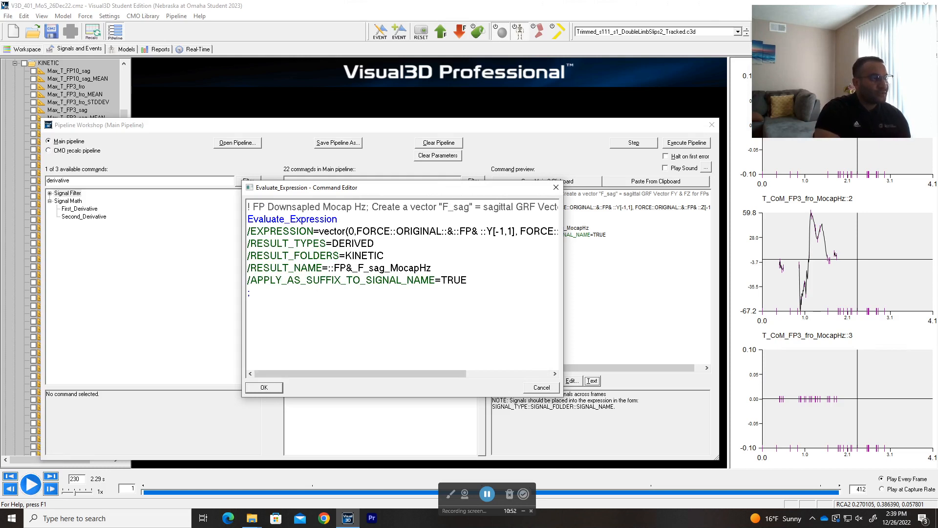
{"action": "left_click", "coordinate": [256, 390]}
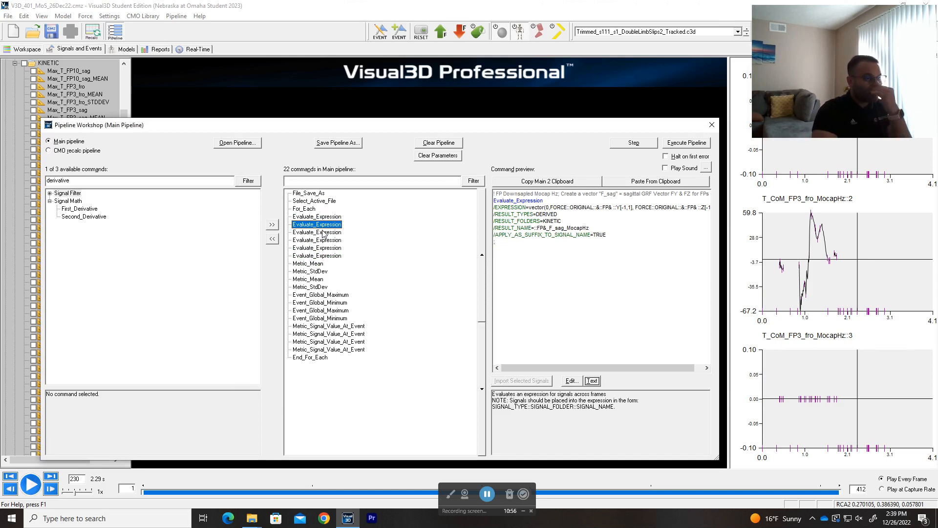
Examine the bracketed -1,1 values after the FORCE Y component in the preview and the reopened text editor, then close the editor unchanged
{"action": "left_click", "coordinate": [621, 207]}
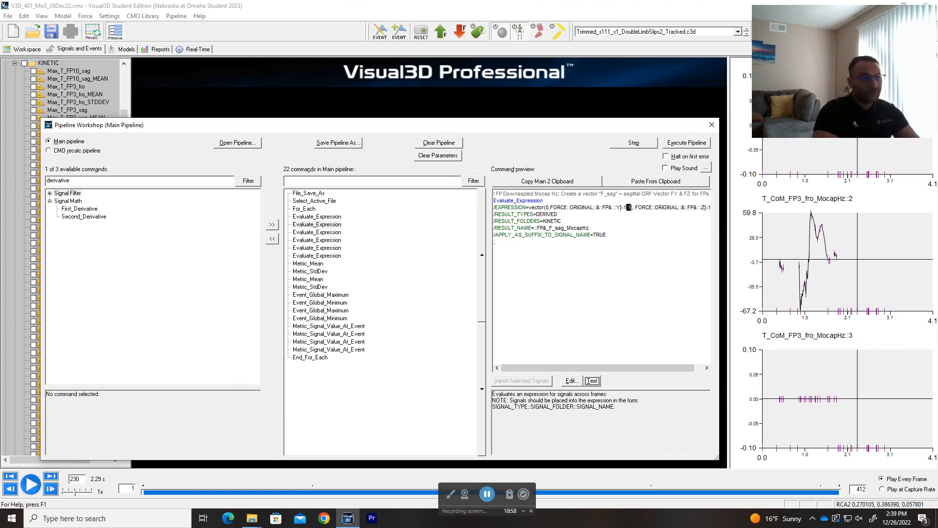
{"action": "left_click", "coordinate": [592, 381]}
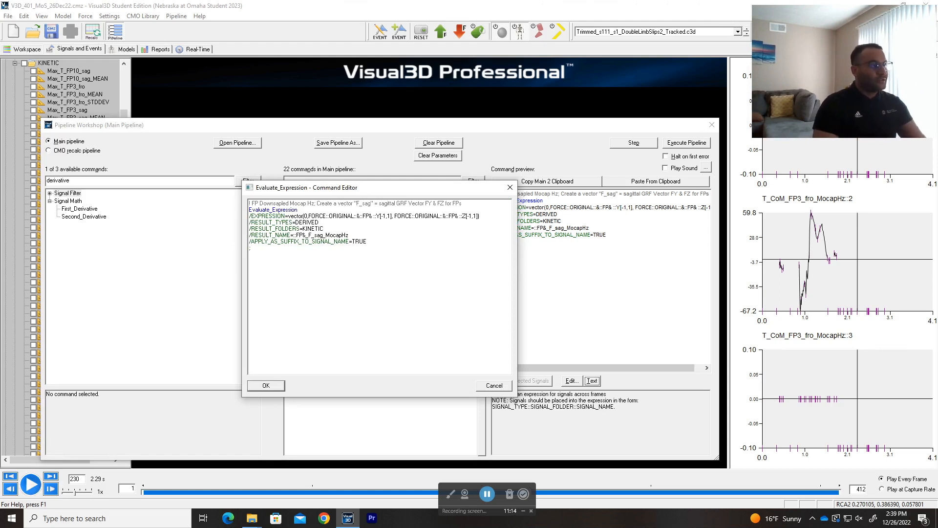
{"action": "left_click_drag", "start_coordinate": [392, 216], "coordinate": [383, 216]}
{"action": "left_click", "coordinate": [319, 222]}
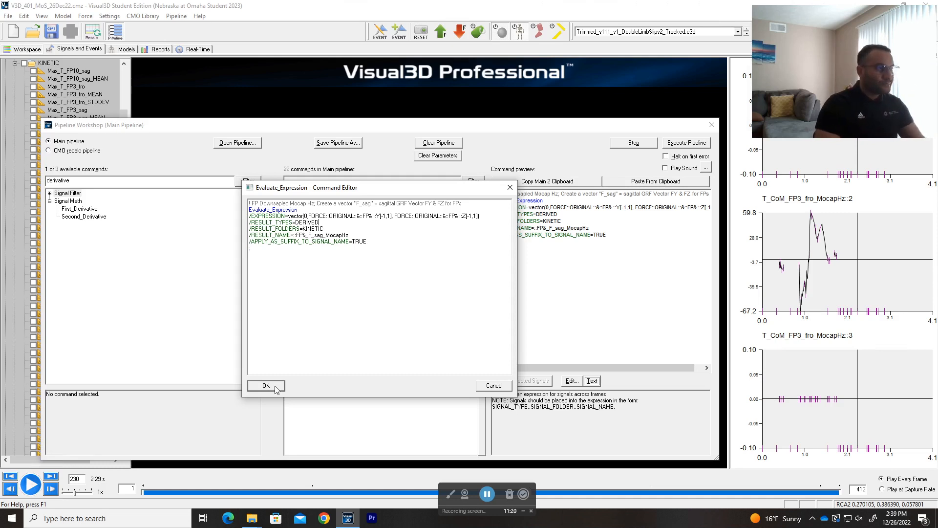
{"action": "left_click", "coordinate": [509, 389]}
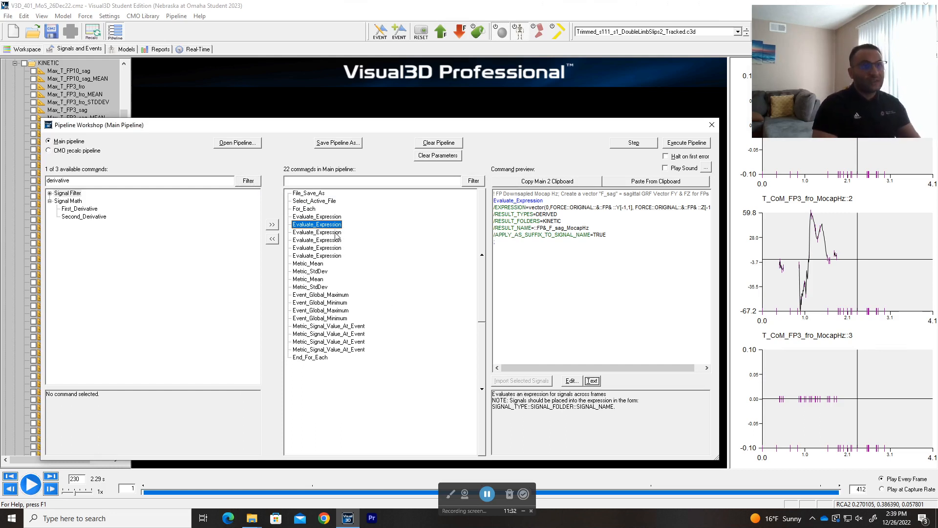
View the text of the sagittal torque around the CoM command and close the editor without changes
{"action": "left_click", "coordinate": [335, 232]}
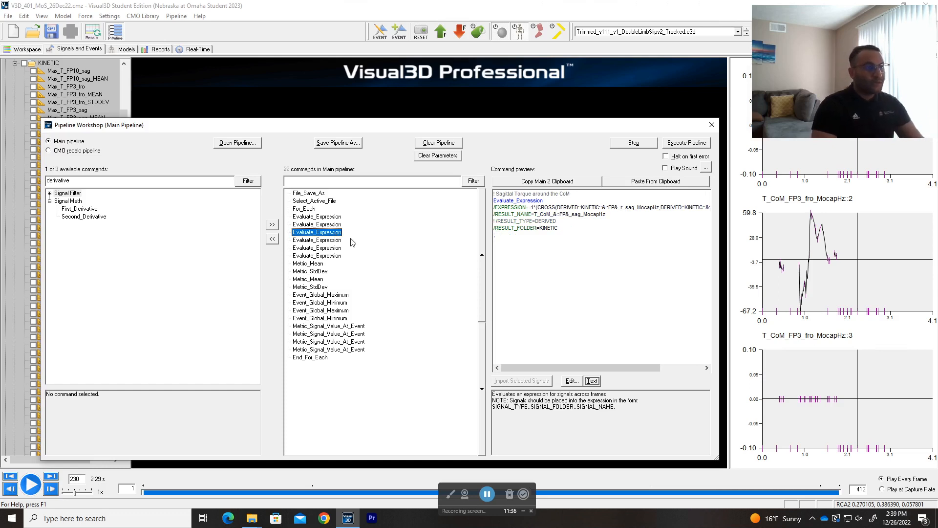
{"action": "left_click", "coordinate": [592, 382]}
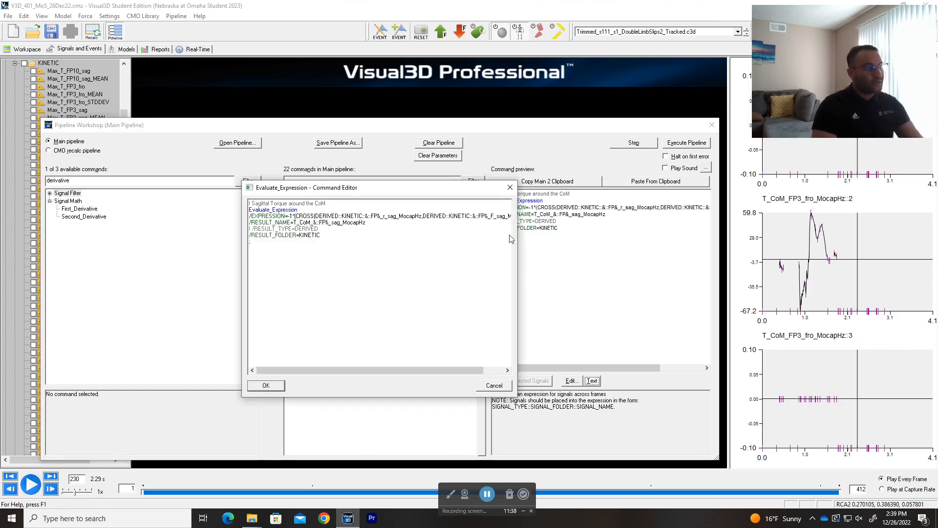
{"action": "left_click", "coordinate": [510, 187]}
Move the Pipeline Workshop aside, inspect the data values of the derived kinetic signal T_CoM_FP3_fro_MocapHz, and close the data view
{"action": "left_click_drag", "start_coordinate": [422, 126], "coordinate": [516, 100]}
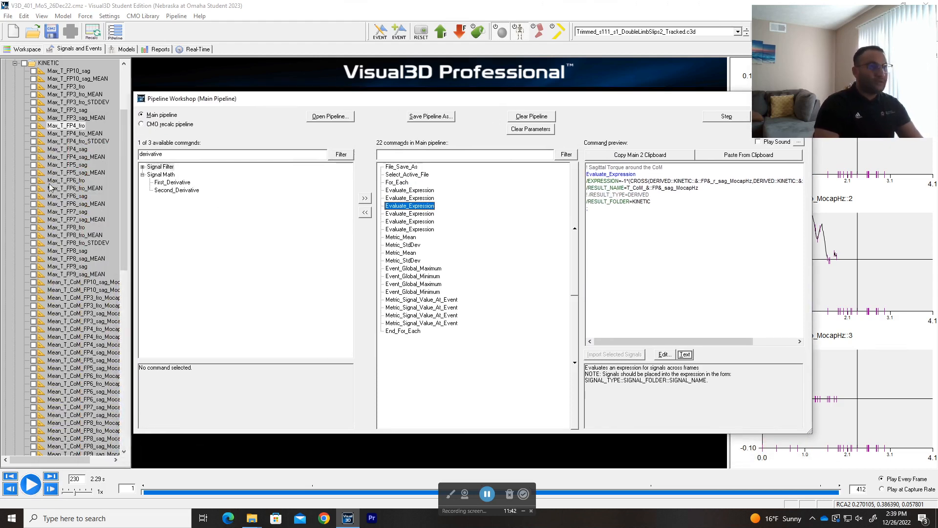
{"action": "scroll", "coordinate": [51, 187], "scroll_direction": "up", "scroll_amount": 4}
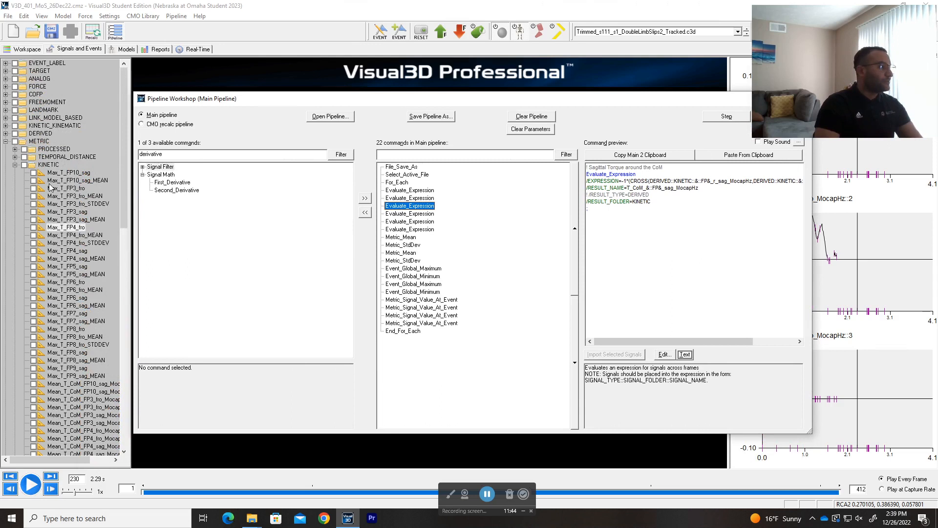
{"action": "left_click", "coordinate": [5, 134]}
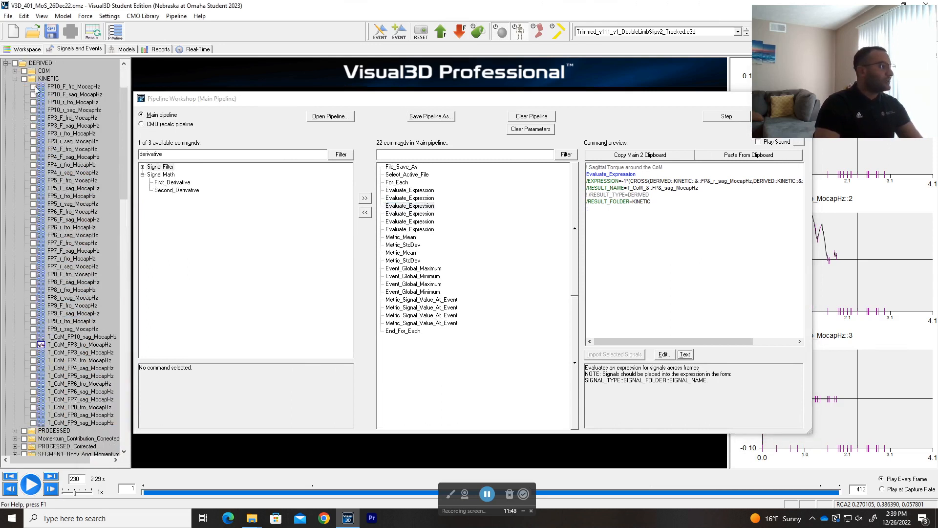
{"action": "scroll", "coordinate": [65, 298], "scroll_direction": "down", "scroll_amount": 2}
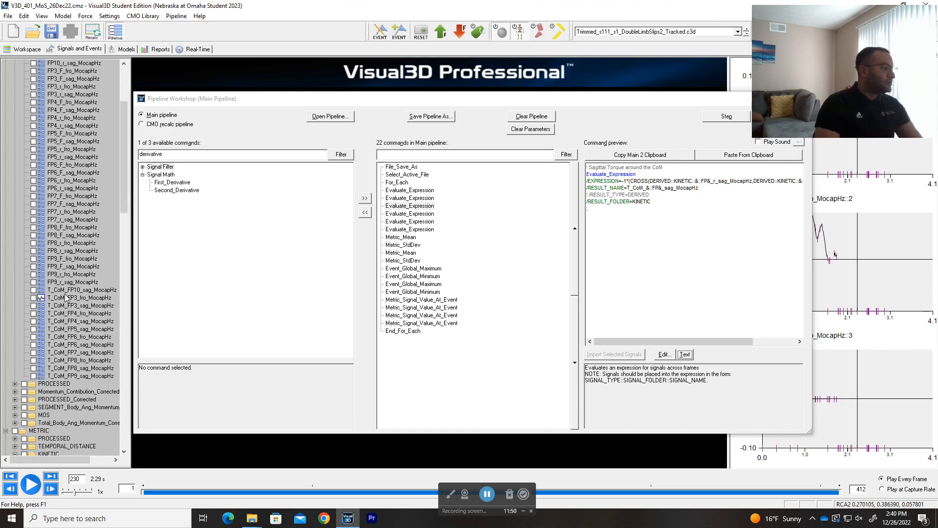
{"action": "double_click", "coordinate": [59, 298]}
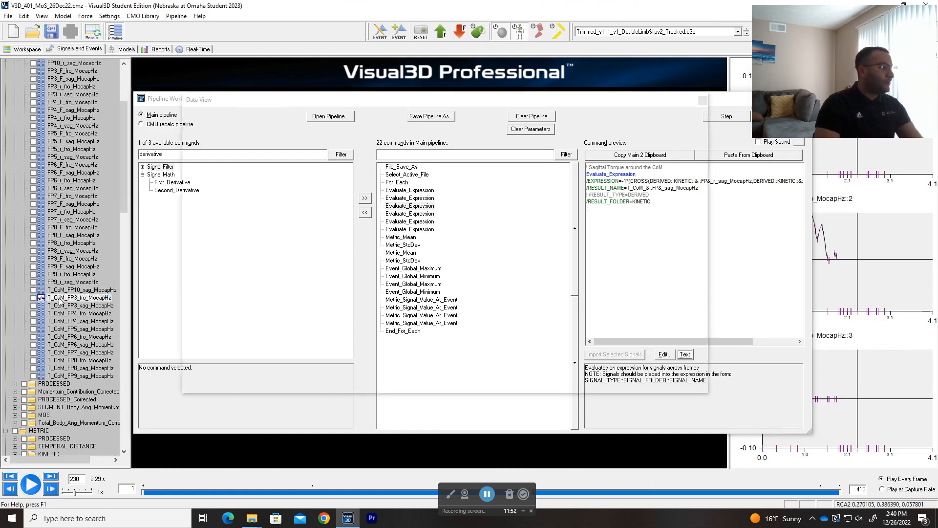
{"action": "mouse_move", "coordinate": [693, 176]}
{"action": "left_mouse_down"}
{"action": "mouse_move", "coordinate": [693, 381]}
{"action": "mouse_move", "coordinate": [680, 388]}
{"action": "mouse_move", "coordinate": [693, 192]}
{"action": "left_mouse_up"}
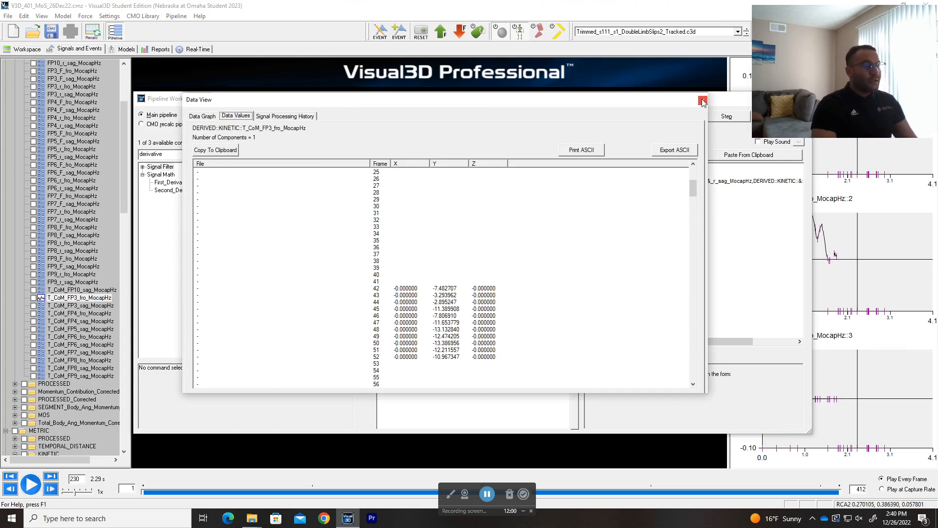
{"action": "left_click", "coordinate": [703, 101]}
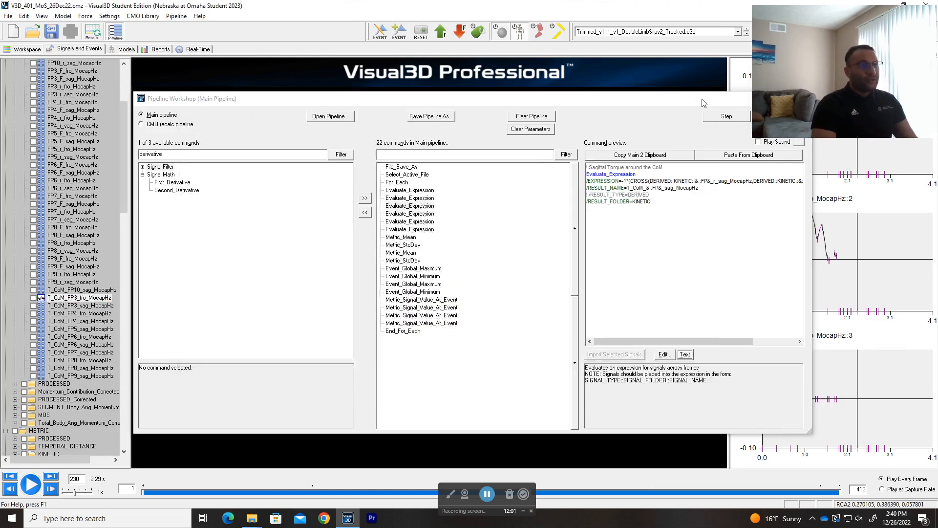
Review the previews of the six Evaluate_Expression commands, from the sagittal moment arm through to the frontal torque around the CoM
{"action": "left_click", "coordinate": [406, 198]}
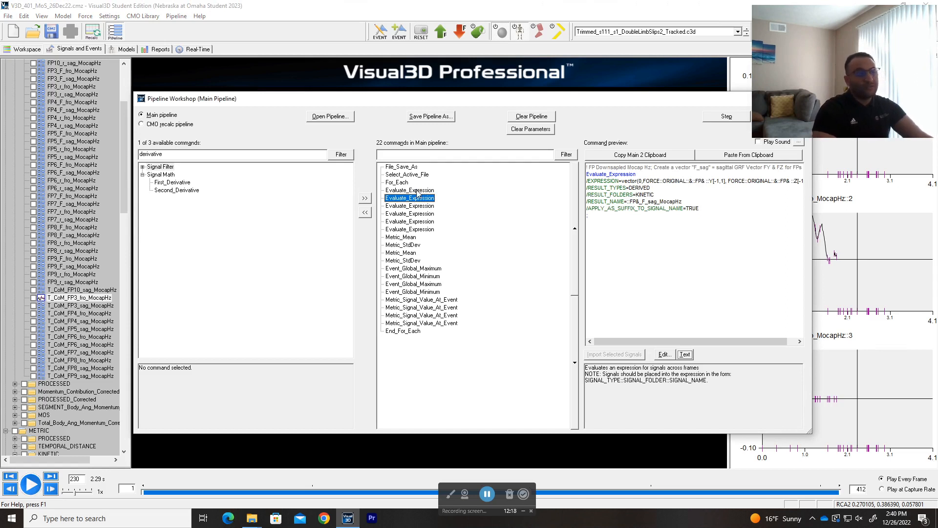
{"action": "left_click", "coordinate": [417, 191]}
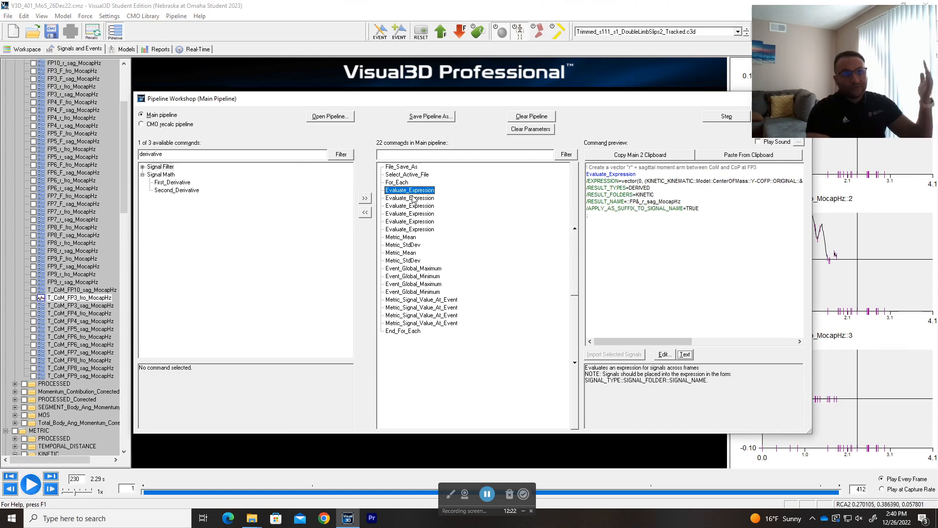
{"action": "left_click", "coordinate": [413, 198]}
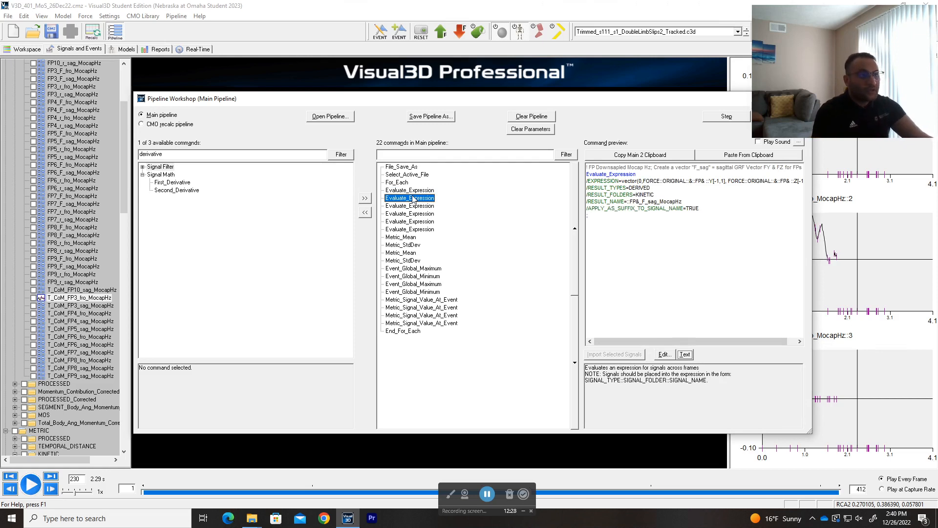
{"action": "key", "text": "Down"}
{"action": "key", "text": "Up"}
{"action": "key", "text": "Up"}
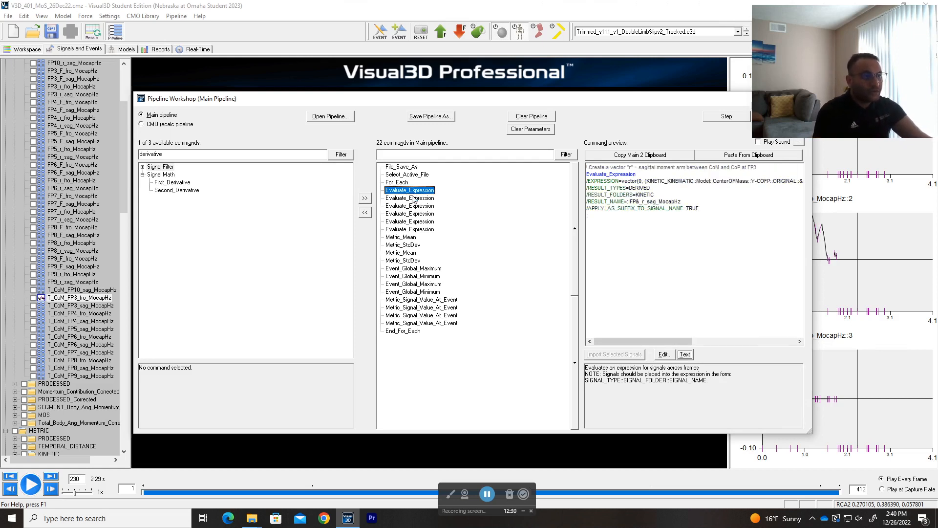
{"action": "key", "text": "Down"}
{"action": "key", "text": "Down"}
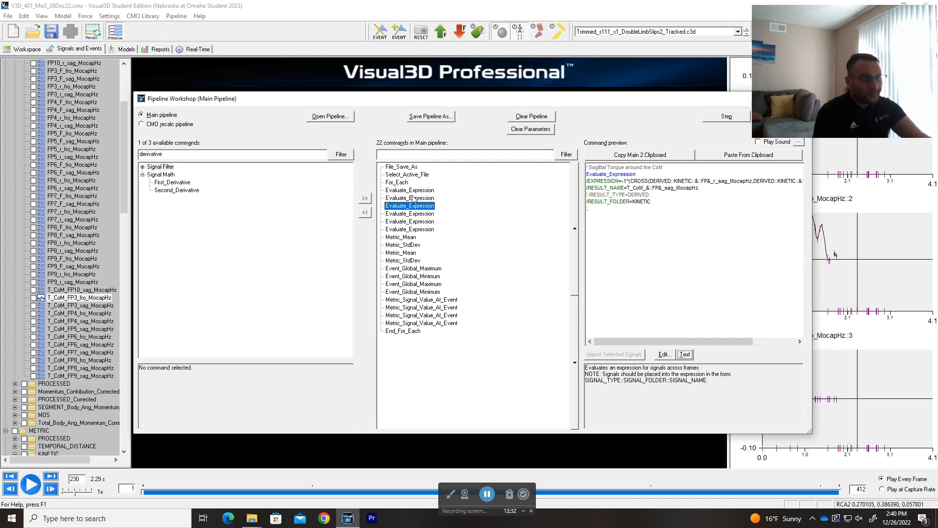
{"action": "key", "text": "Down"}
{"action": "key", "text": "Down"}
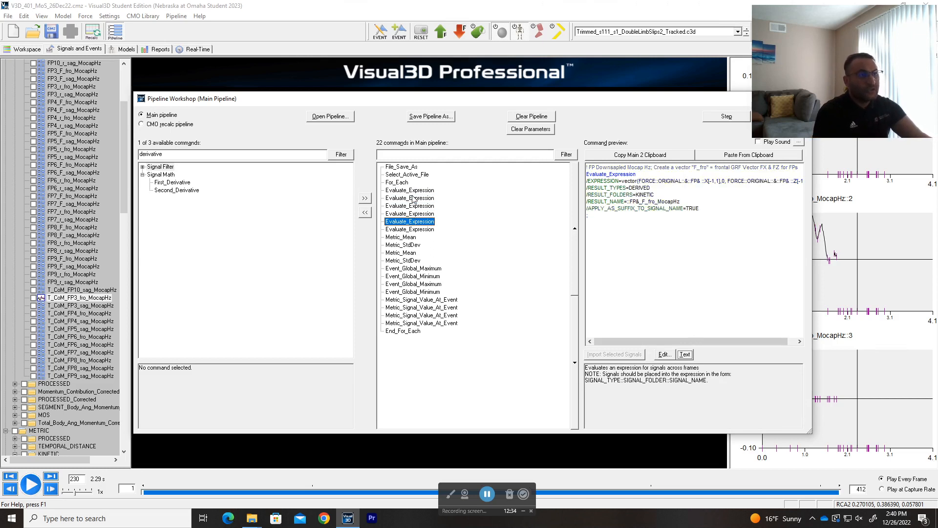
{"action": "key", "text": "Down"}
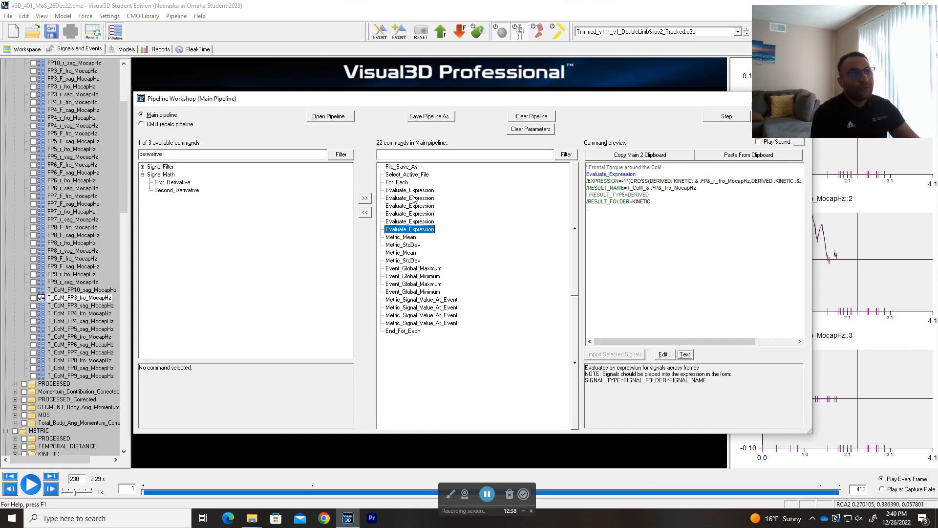
Check the File_Save_As and Select_Active_File previews, return to the frontal torque command, and move the Pipeline Workshop back off the graphs
{"action": "left_click", "coordinate": [404, 167]}
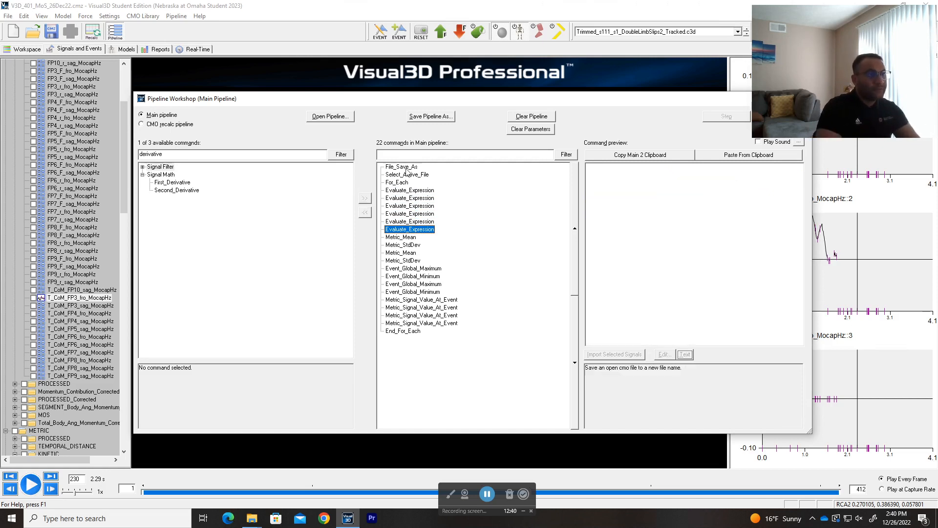
{"action": "left_click", "coordinate": [411, 176]}
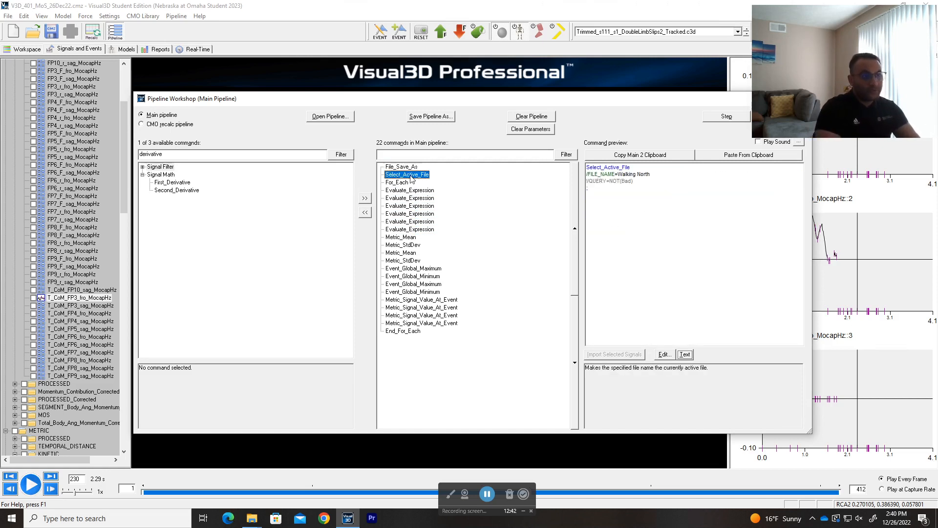
{"action": "left_click", "coordinate": [408, 230]}
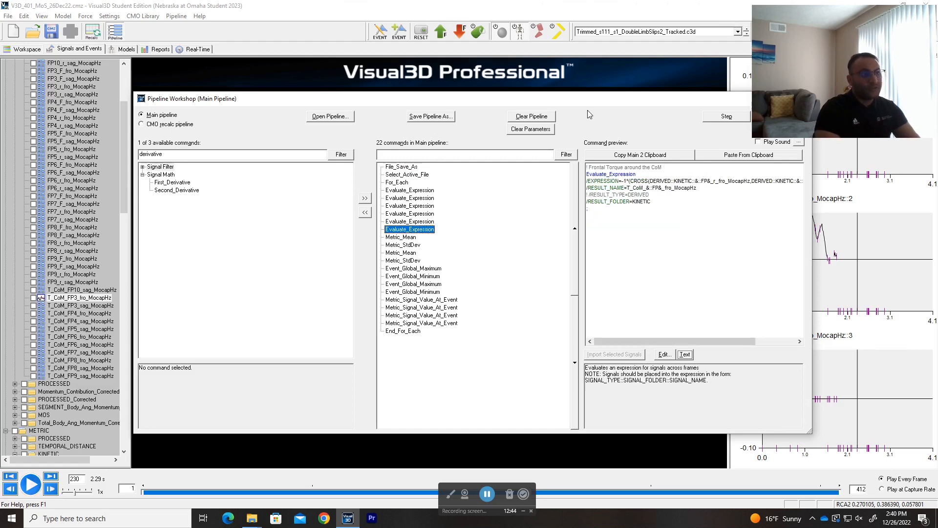
{"action": "left_click_drag", "start_coordinate": [586, 103], "coordinate": [493, 99]}
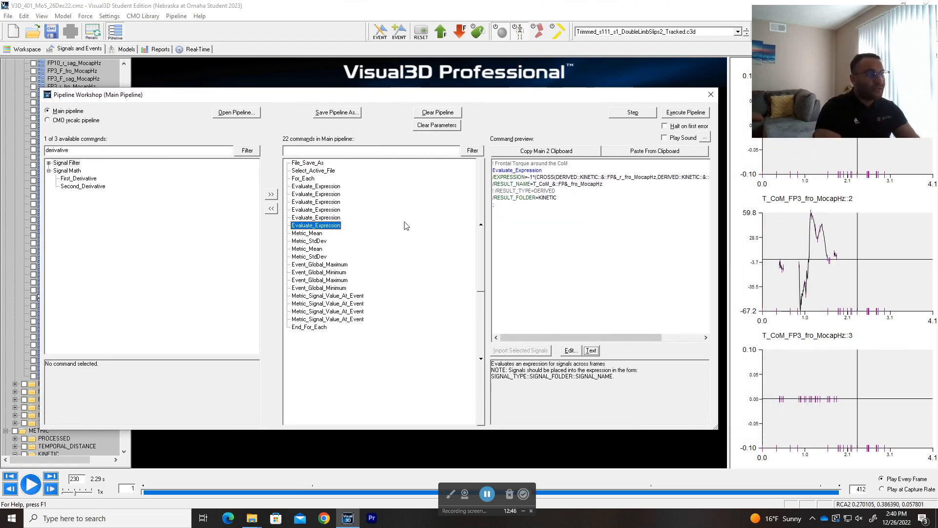
View the full expression text of the frontal torque around the CoM command and close the editor without changes
{"action": "left_click", "coordinate": [591, 351]}
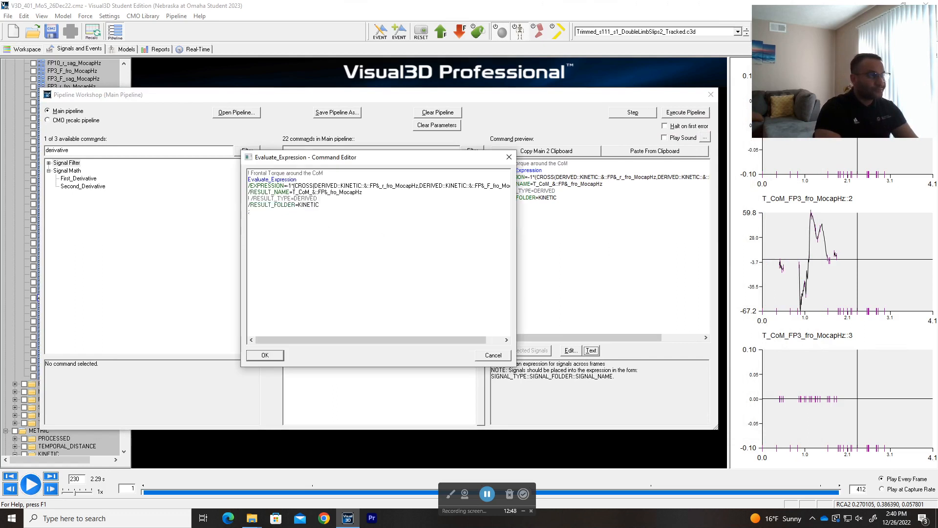
{"action": "left_click_drag", "start_coordinate": [444, 341], "coordinate": [463, 342]}
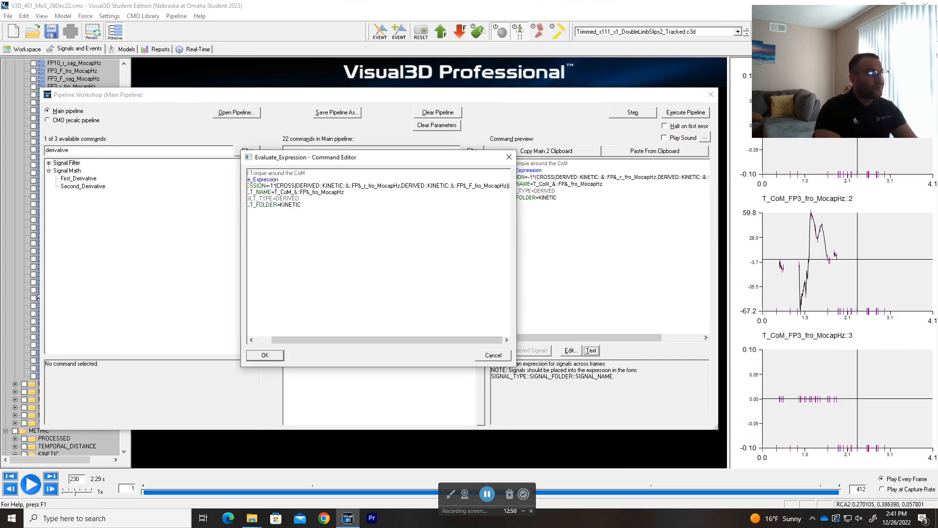
{"action": "left_click_drag", "start_coordinate": [275, 185], "coordinate": [270, 186]}
{"action": "left_click", "coordinate": [494, 355]}
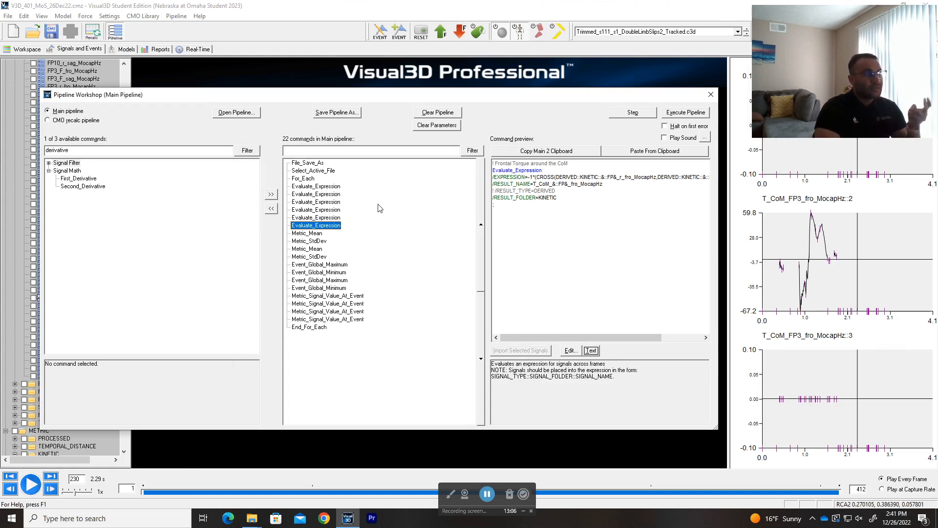
Close the Pipeline Workshop, move playback to frame 116, and examine the skeleton and force vectors from the front and the side
{"action": "left_click", "coordinate": [710, 94]}
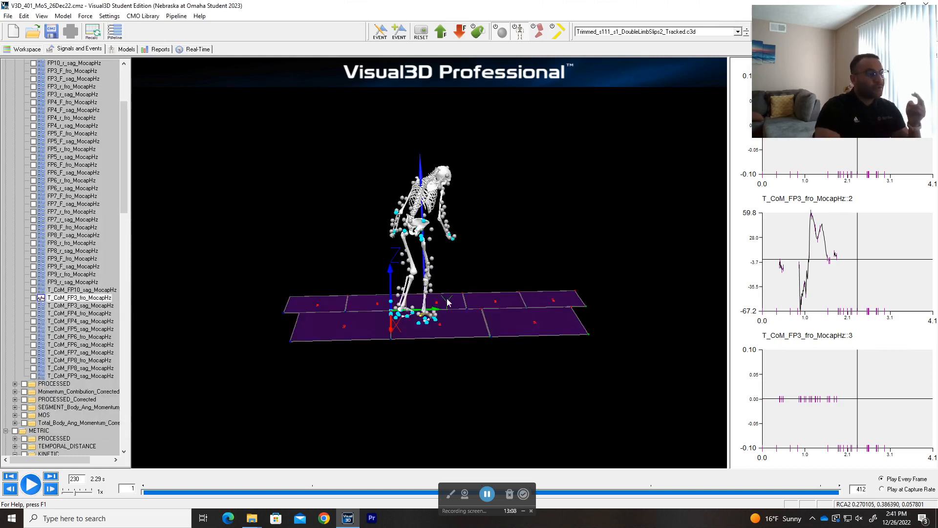
{"action": "left_click", "coordinate": [186, 491]}
{"action": "left_click_drag", "start_coordinate": [186, 490], "coordinate": [336, 488]}
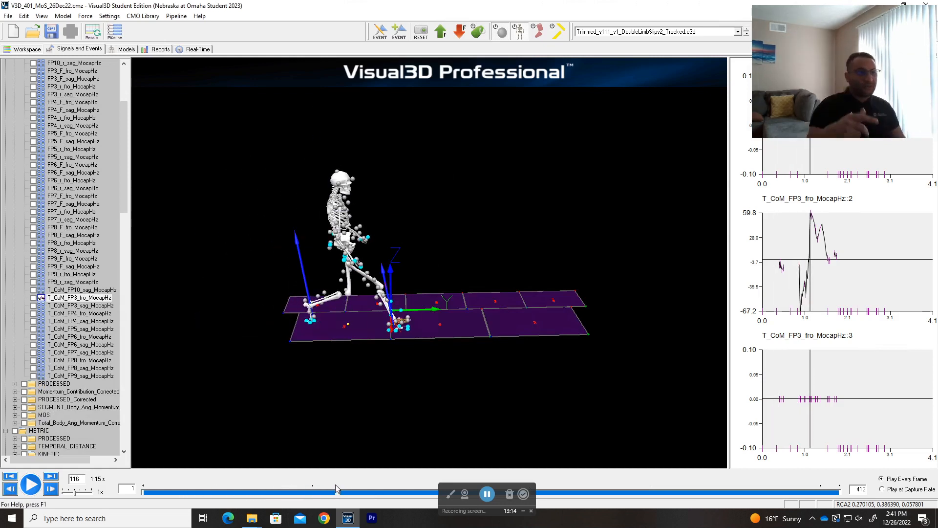
{"action": "left_click_drag", "start_coordinate": [538, 283], "coordinate": [454, 279]}
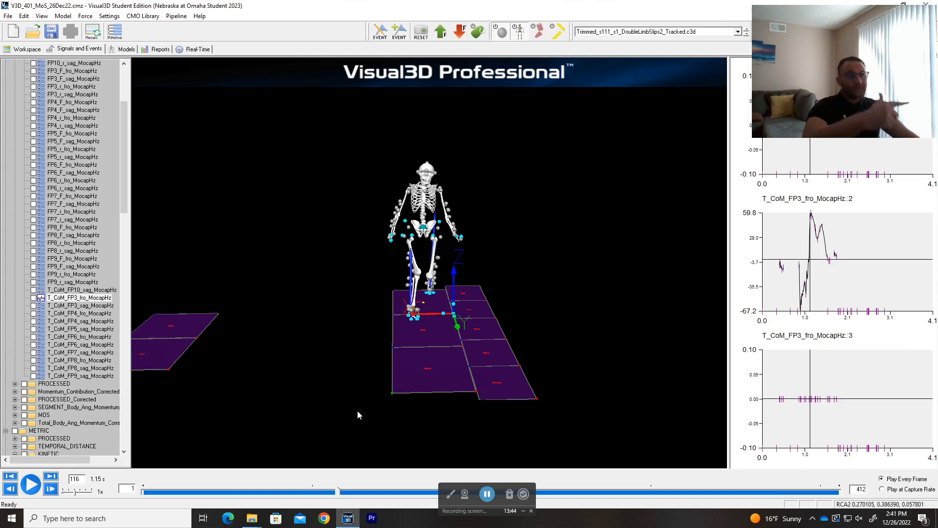
{"action": "left_click_drag", "start_coordinate": [289, 319], "coordinate": [362, 316]}
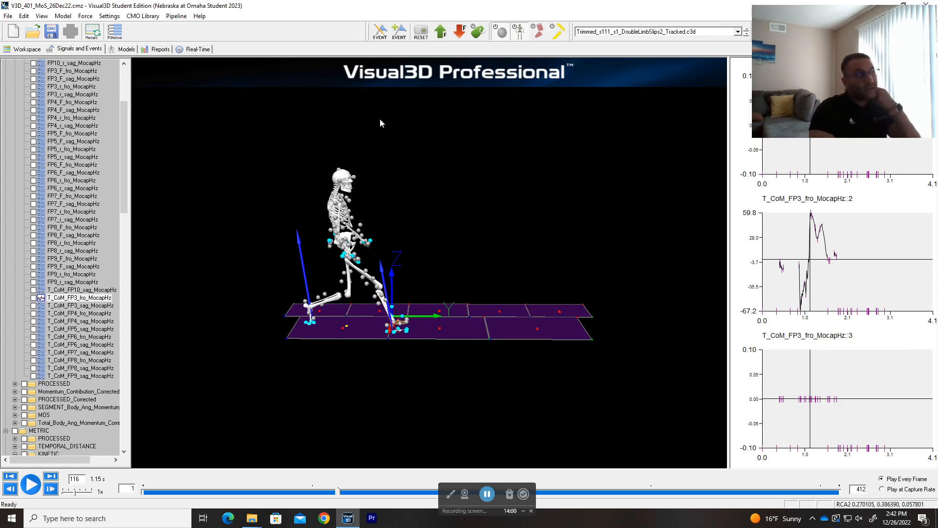
Reopen the Pipeline Workshop, view the frontal torque command text in a widened editor, and close it without changes
{"action": "left_click", "coordinate": [119, 33]}
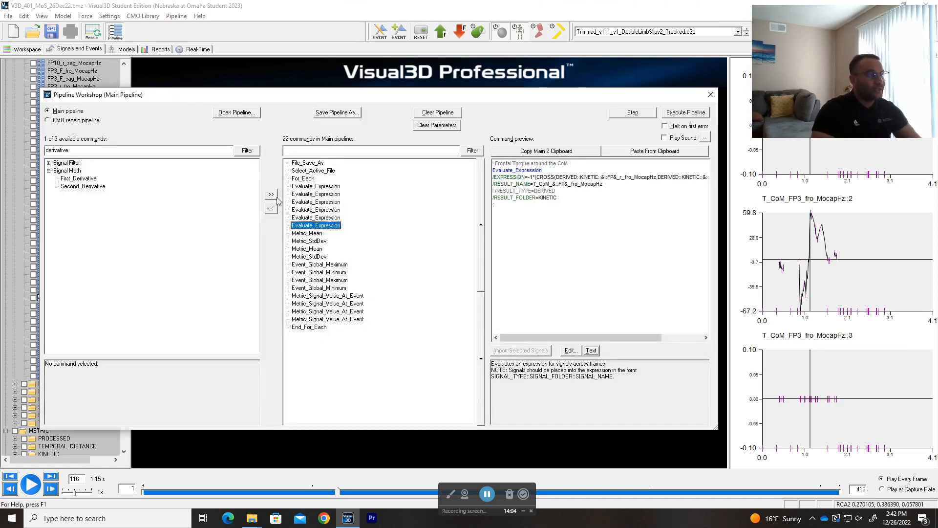
{"action": "left_click", "coordinate": [592, 350]}
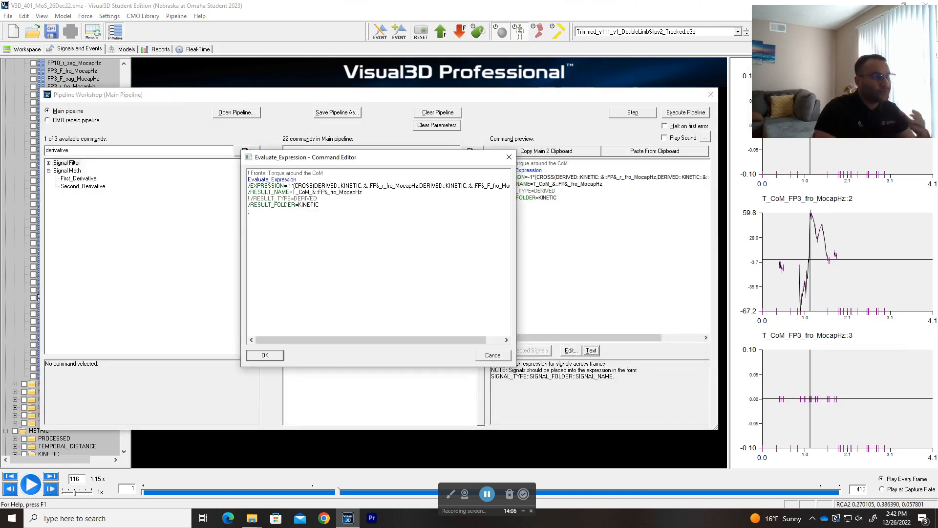
{"action": "left_click_drag", "start_coordinate": [514, 245], "coordinate": [666, 249]}
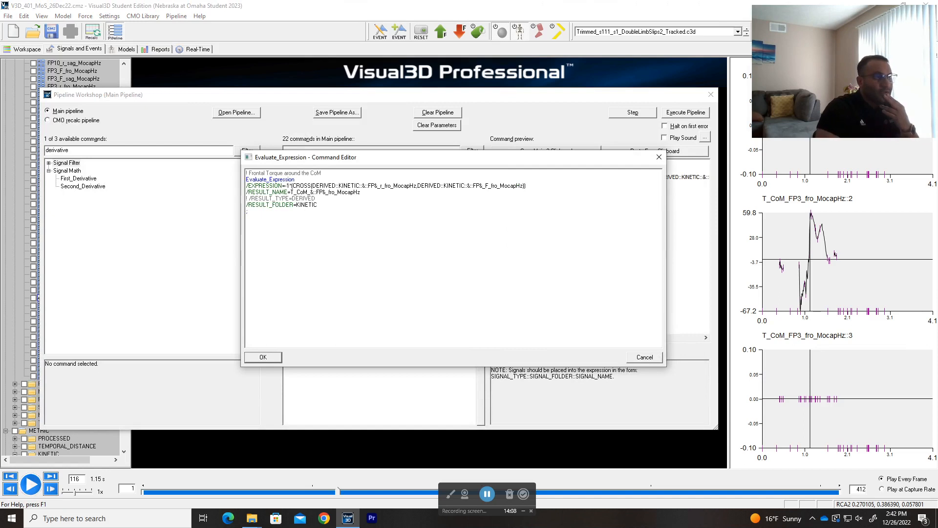
{"action": "left_click_drag", "start_coordinate": [452, 164], "coordinate": [502, 173]}
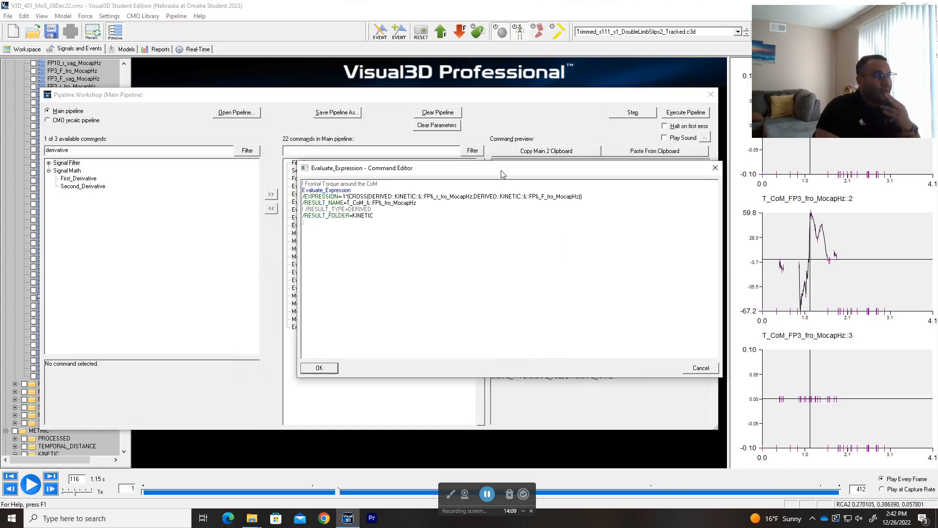
{"action": "left_click", "coordinate": [715, 168]}
Open the sagittal torque around the CoM command text, widen and enlarge it, and highlight the CROSS function in the expression
{"action": "left_click", "coordinate": [325, 205]}
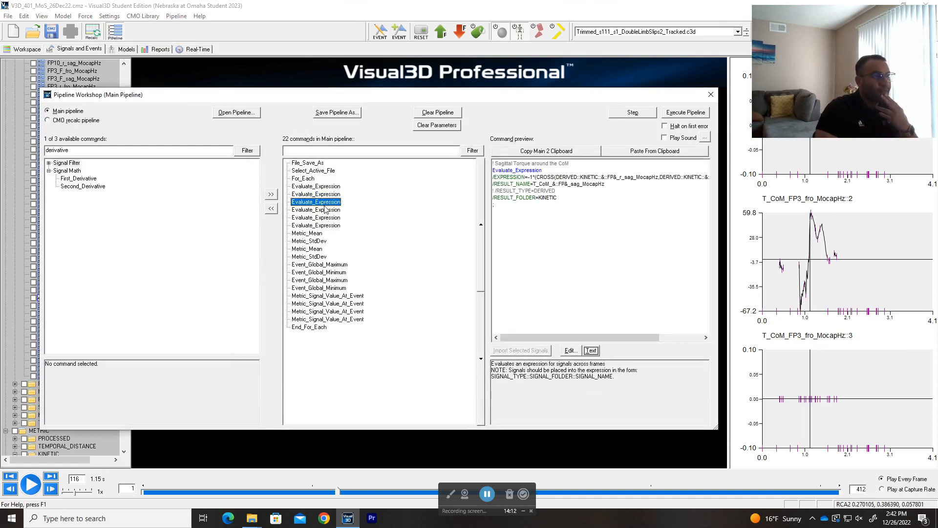
{"action": "double_click", "coordinate": [324, 204]}
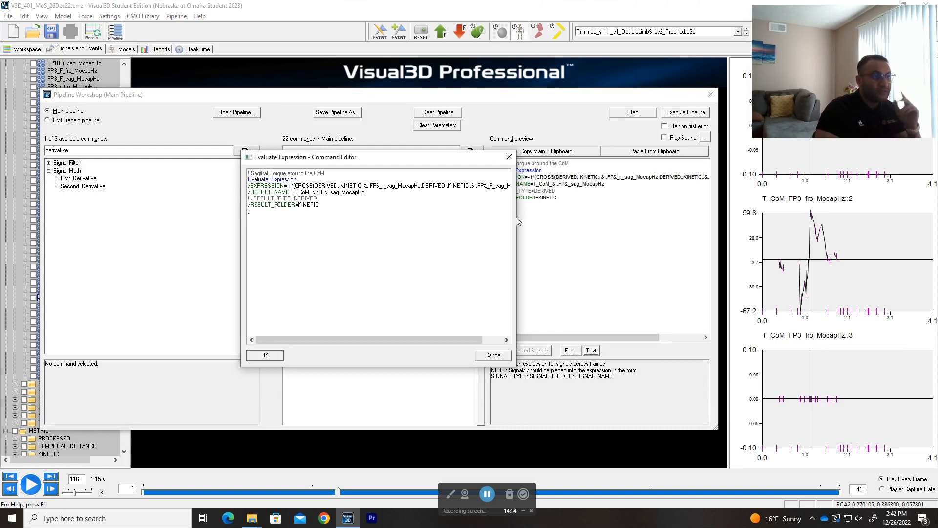
{"action": "left_click_drag", "start_coordinate": [516, 217], "coordinate": [672, 217]}
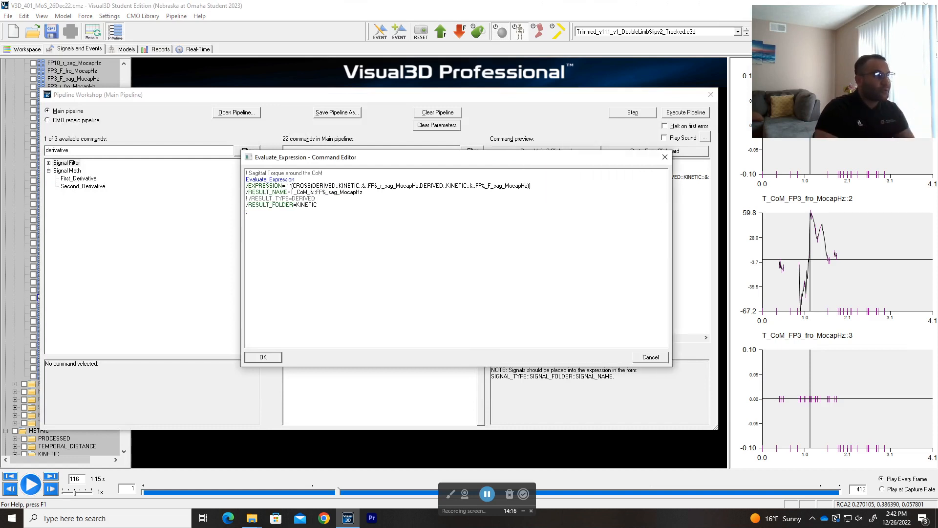
{"action": "scroll", "coordinate": [457, 258], "scroll_direction": "up", "scroll_amount": 8}
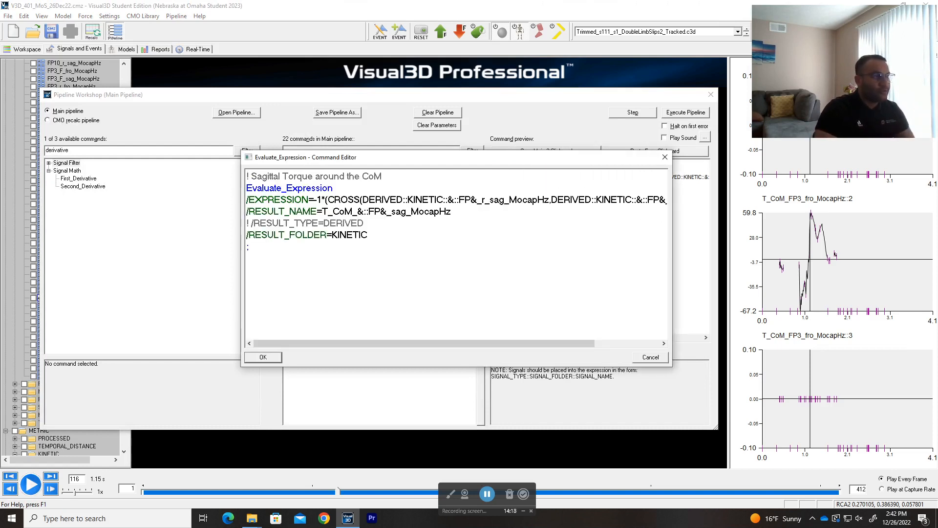
{"action": "double_click", "coordinate": [345, 199]}
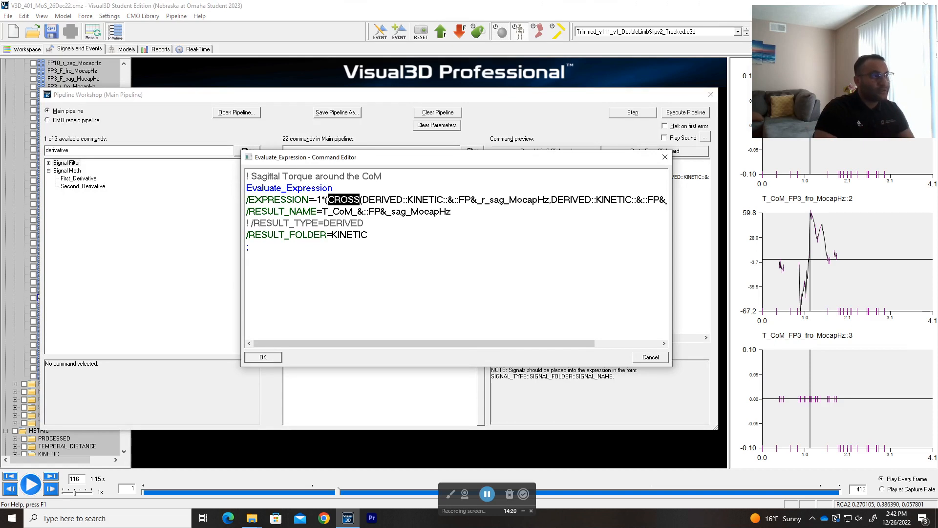
{"action": "left_click", "coordinate": [362, 199]}
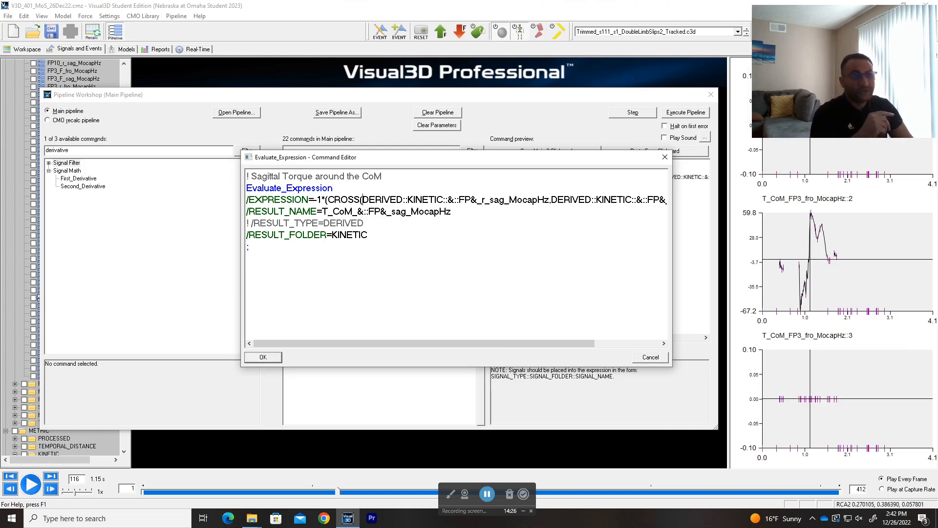
Switch from Visual3D to the Chrome browser window
{"action": "key", "text": "ctrl+super+Right"}
{"action": "key", "text": "alt+Tab"}
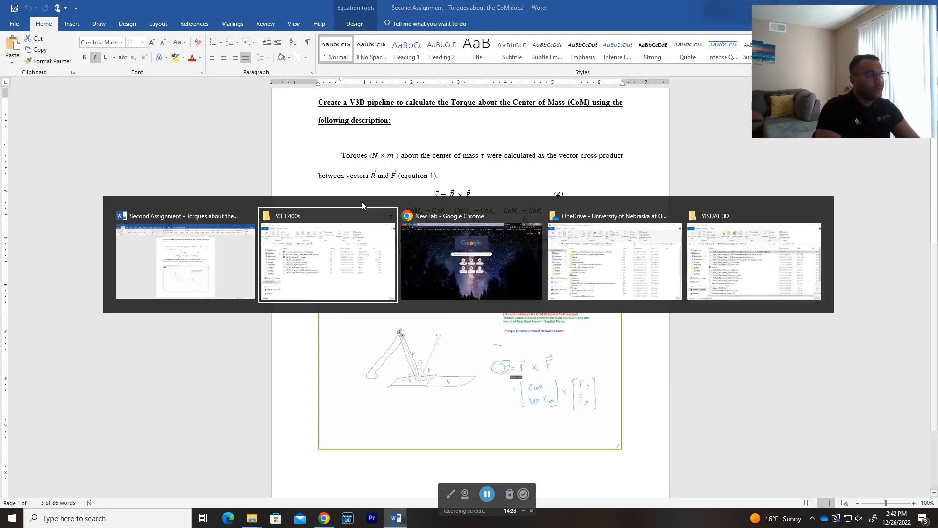
{"action": "key", "text": "alt+Tab"}
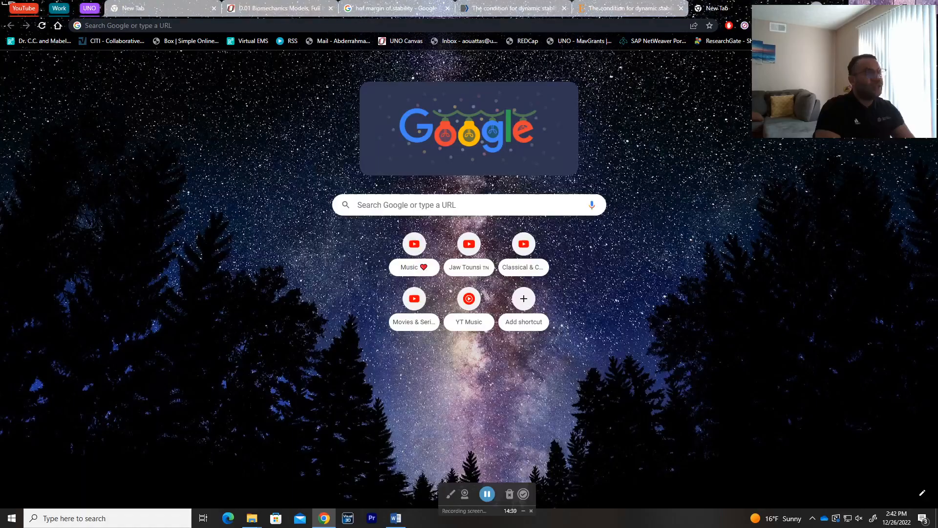
{"action": "key", "text": "super+Down"}
{"action": "key", "text": "super+Up"}
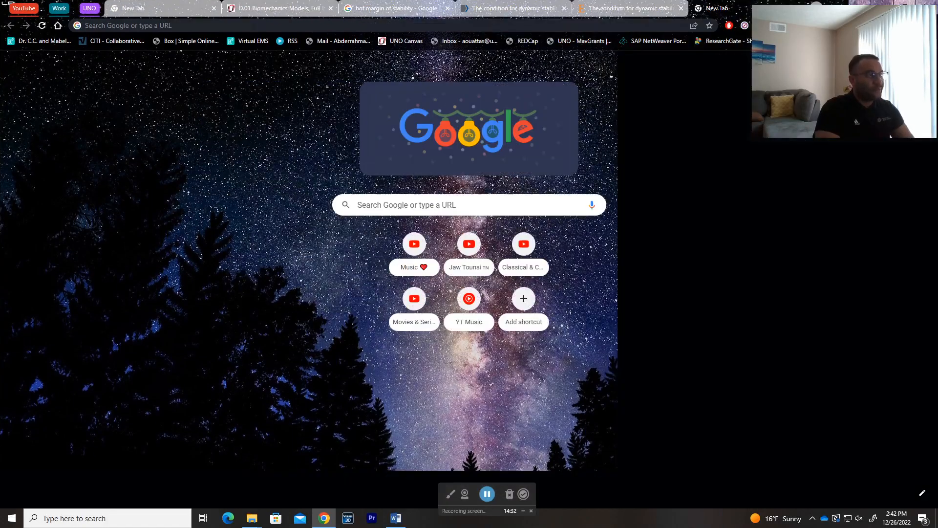
{"action": "key", "text": "alt+Tab"}
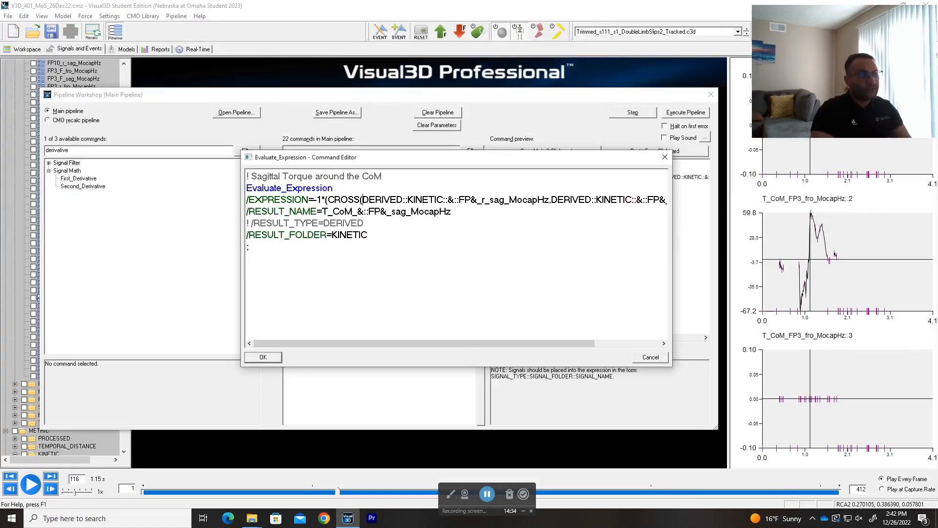
{"action": "key", "text": "alt+Tab"}
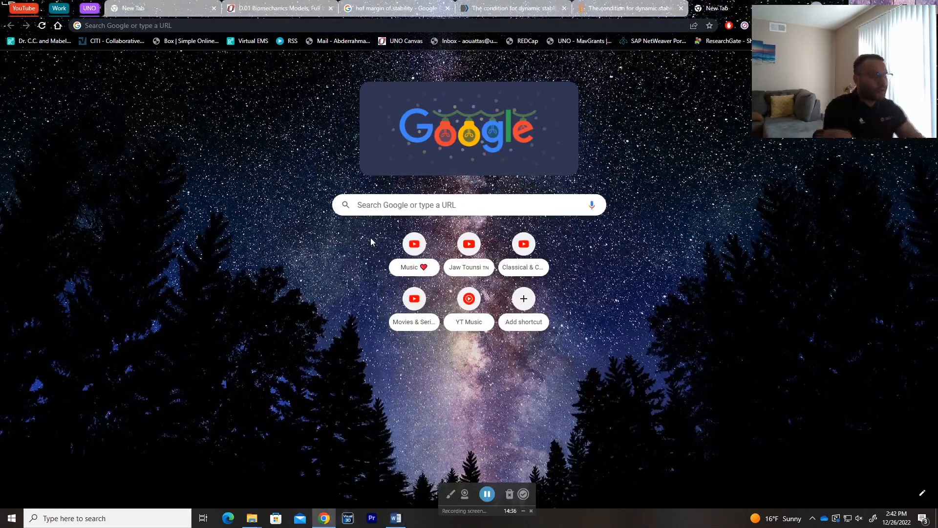
{"action": "key", "text": "alt+Tab"}
{"action": "key", "text": "Escape"}
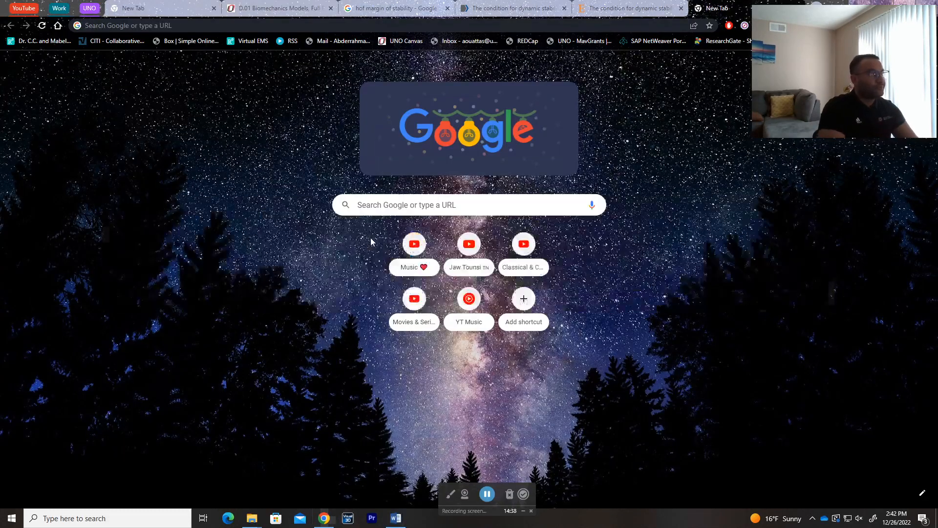
Search the web in a new tab for "cmotion expressions" and open the C-Motion wiki page on Expressions
{"action": "key", "text": "ctrl+t"}
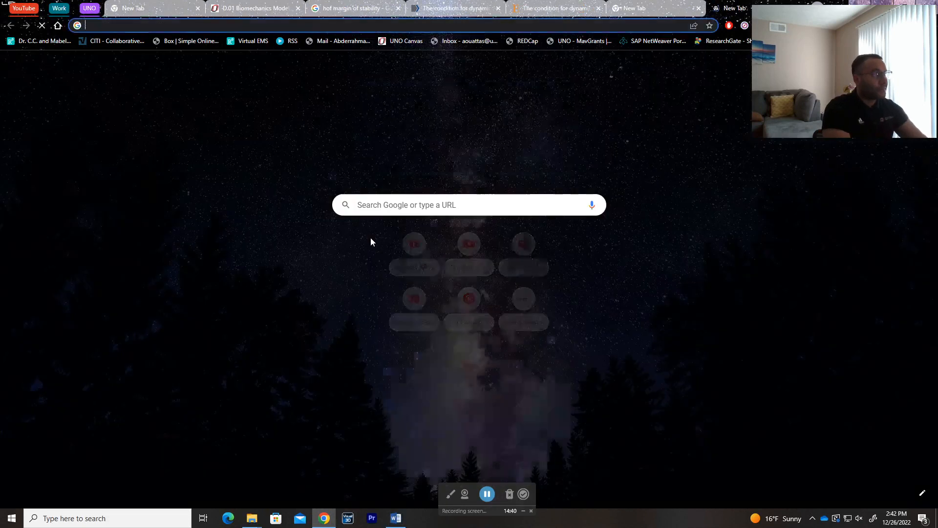
{"action": "type", "text": "cmotion expressions"}
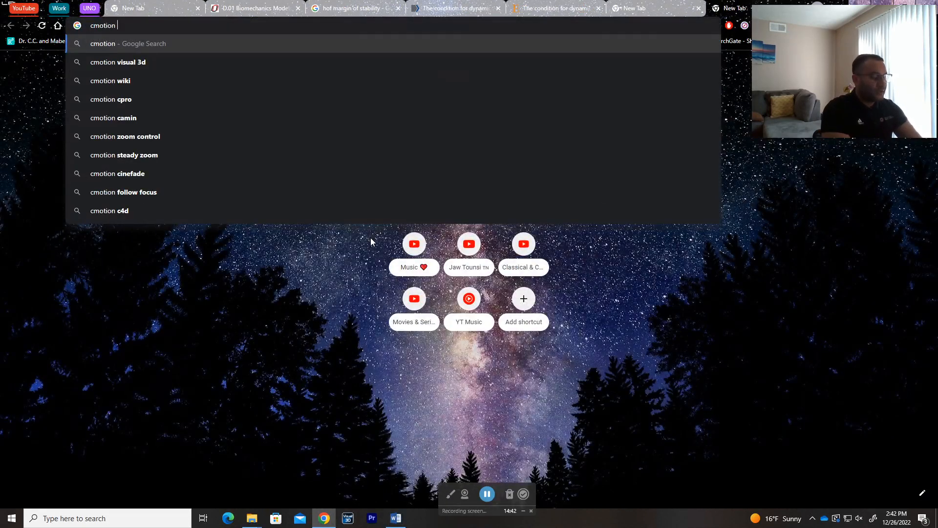
{"action": "key", "text": "Return"}
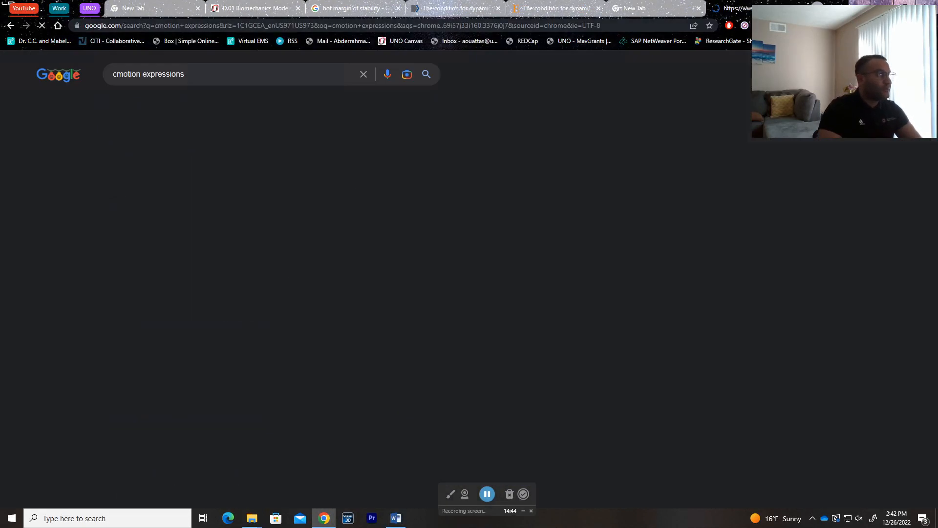
{"action": "left_click", "coordinate": [149, 161]}
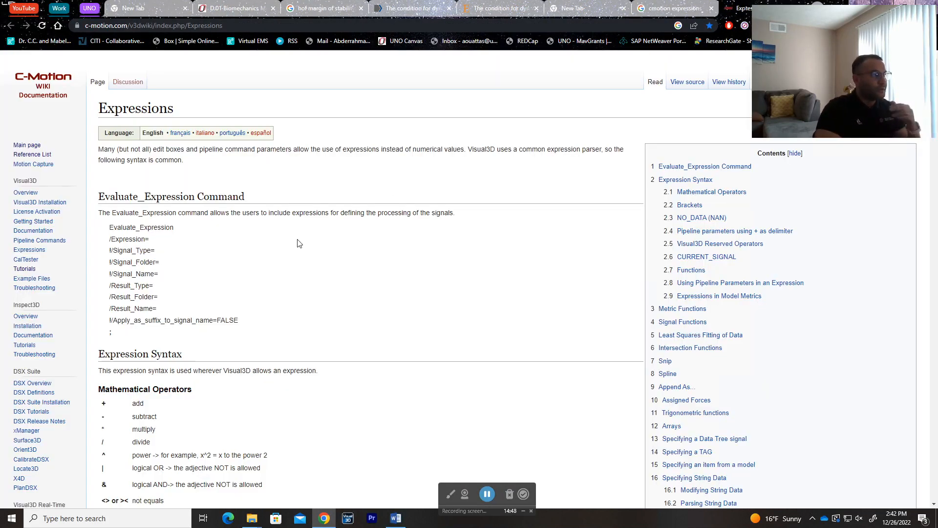
Find "cross" on the Expressions page and examine the description of the cross (a, b) function
{"action": "scroll", "coordinate": [299, 243], "scroll_direction": "down", "scroll_amount": 3}
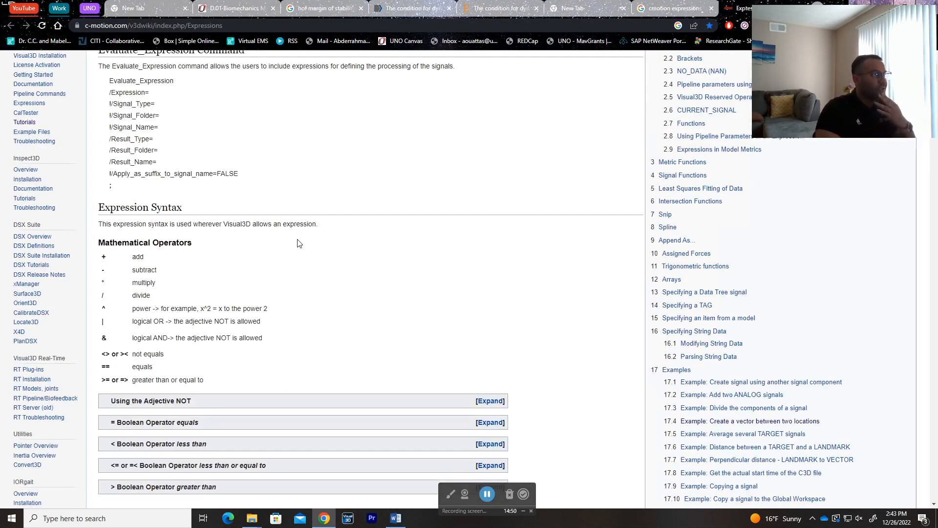
{"action": "key", "text": "ctrl+f"}
{"action": "type", "text": "cross"}
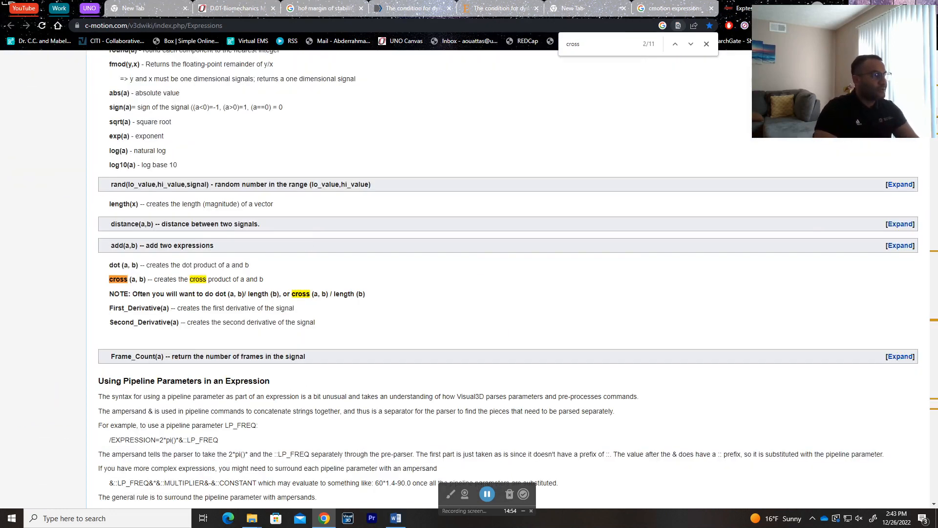
{"action": "left_click_drag", "start_coordinate": [151, 279], "coordinate": [286, 282]}
{"action": "left_click", "coordinate": [286, 283]}
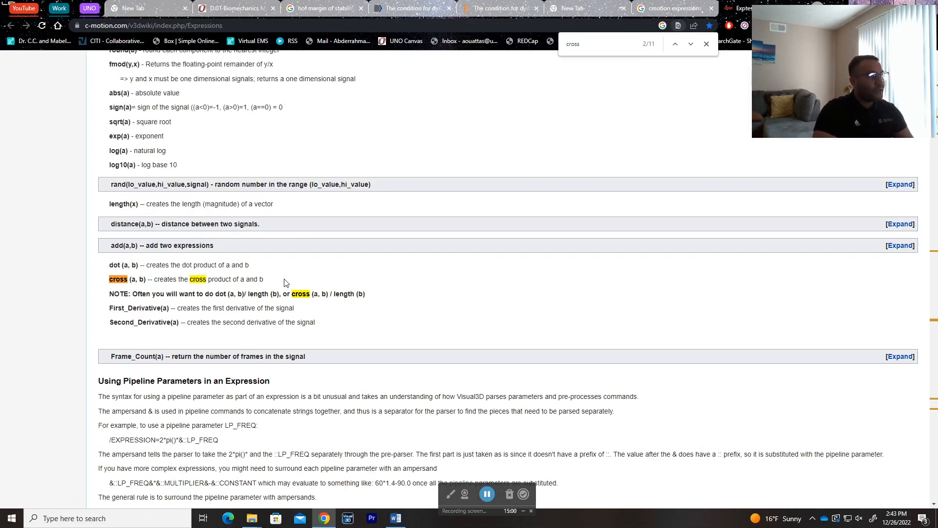
Return to the sagittal torque command text in Visual3D and highlight CROSS in its expression again
{"action": "key", "text": "alt+Tab"}
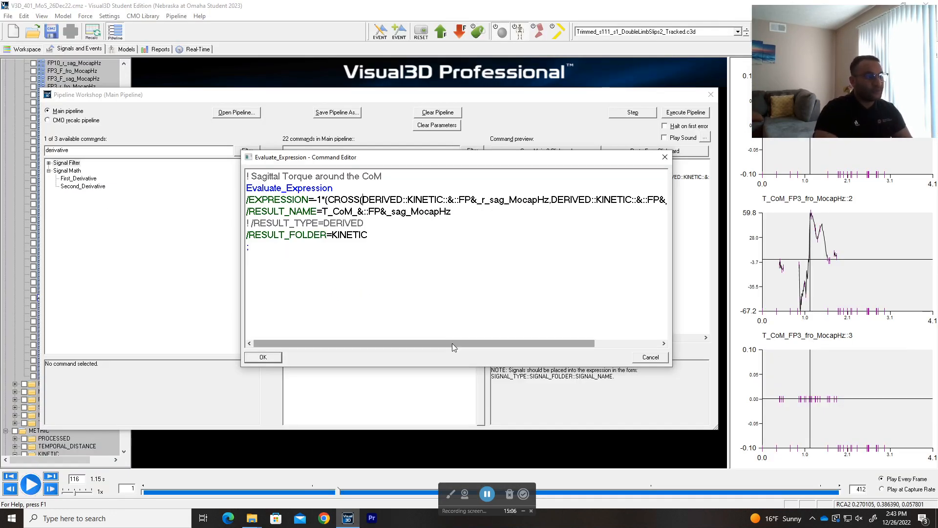
{"action": "left_click_drag", "start_coordinate": [453, 343], "coordinate": [325, 347]}
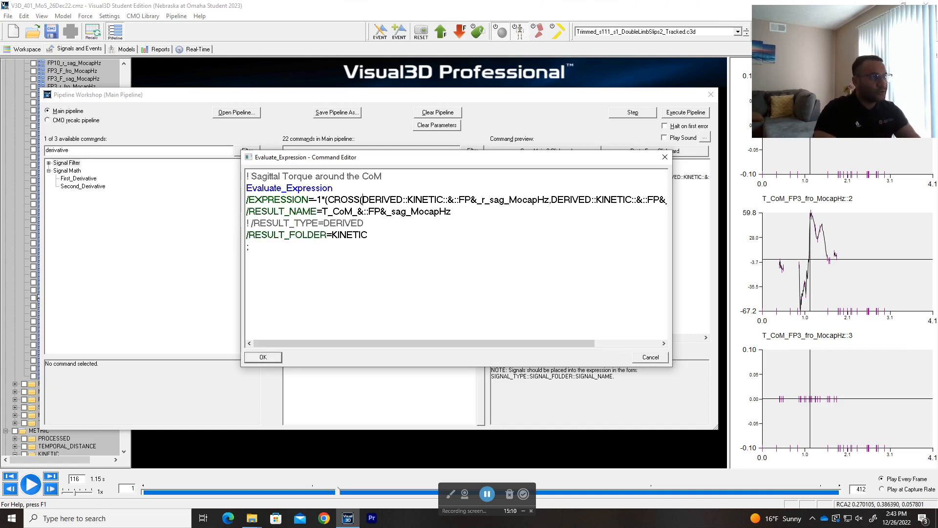
{"action": "key", "text": "ctrl+a"}
{"action": "left_click", "coordinate": [248, 258]}
{"action": "key", "text": "ctrl+a"}
{"action": "left_click", "coordinate": [248, 258]}
{"action": "left_click_drag", "start_coordinate": [328, 200], "coordinate": [360, 199]}
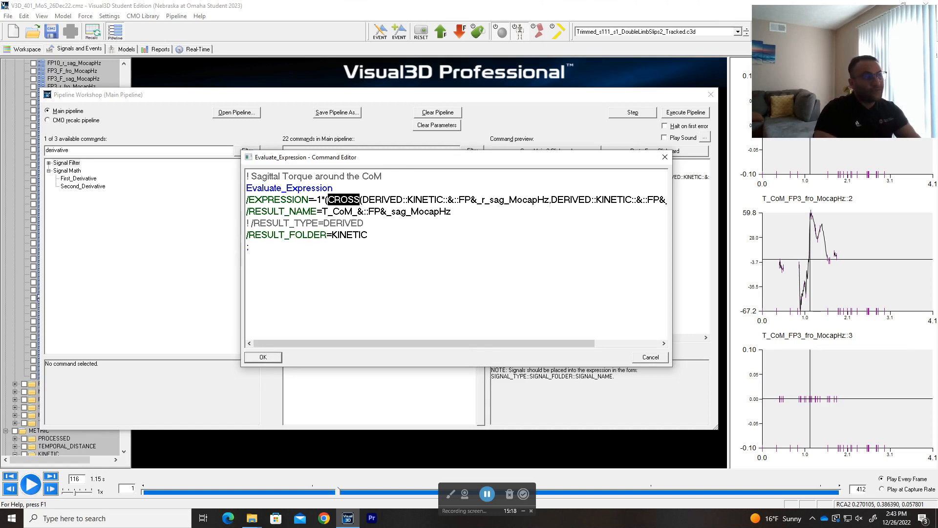
Highlight the first cross-product argument, DERIVED::KINETIC::&::FP&_r_sag_MocapHz, in the sagittal torque expression
{"action": "left_click", "coordinate": [248, 258]}
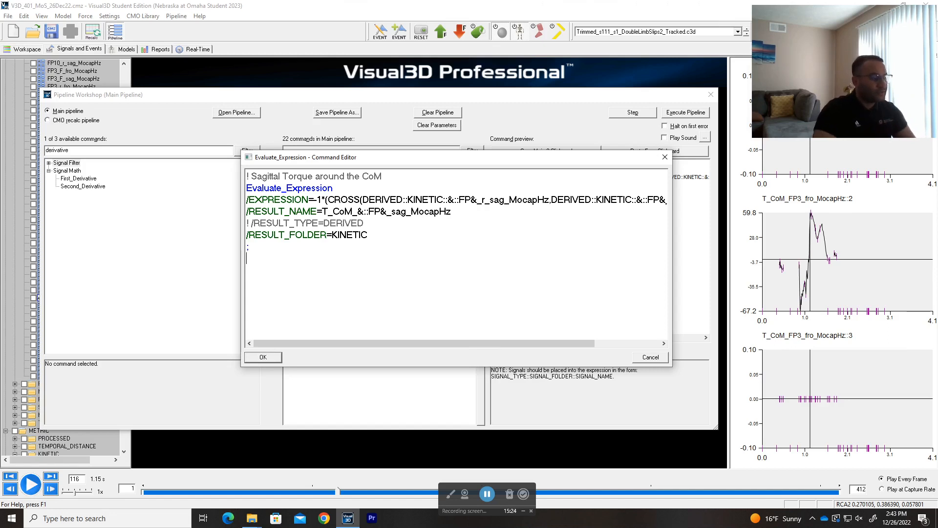
{"action": "left_click_drag", "start_coordinate": [361, 341], "coordinate": [408, 342]}
{"action": "left_click_drag", "start_coordinate": [307, 200], "coordinate": [494, 200]}
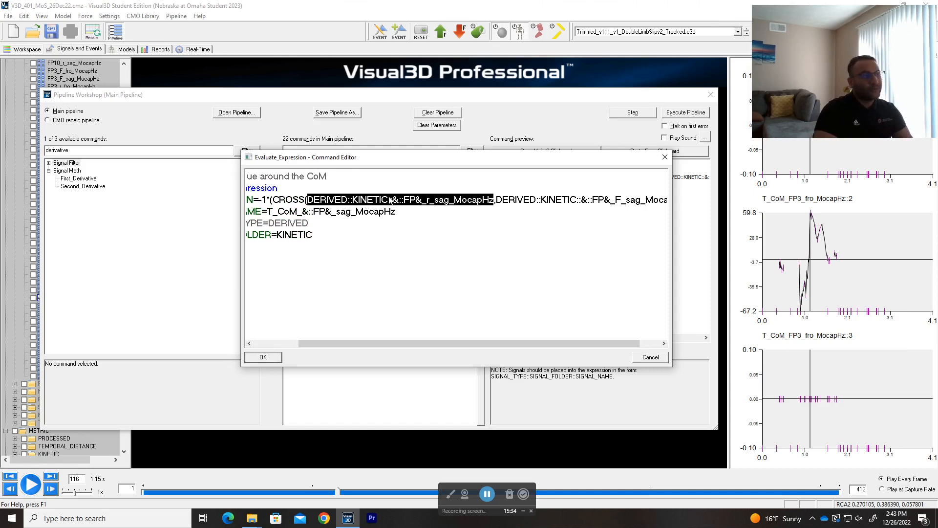
Highlight the second cross-product argument, DERIVED::KINETIC::&::FP&_F_sag_MocapHz, in the sagittal torque expression and close the command editor
{"action": "left_click_drag", "start_coordinate": [391, 344], "coordinate": [412, 345]}
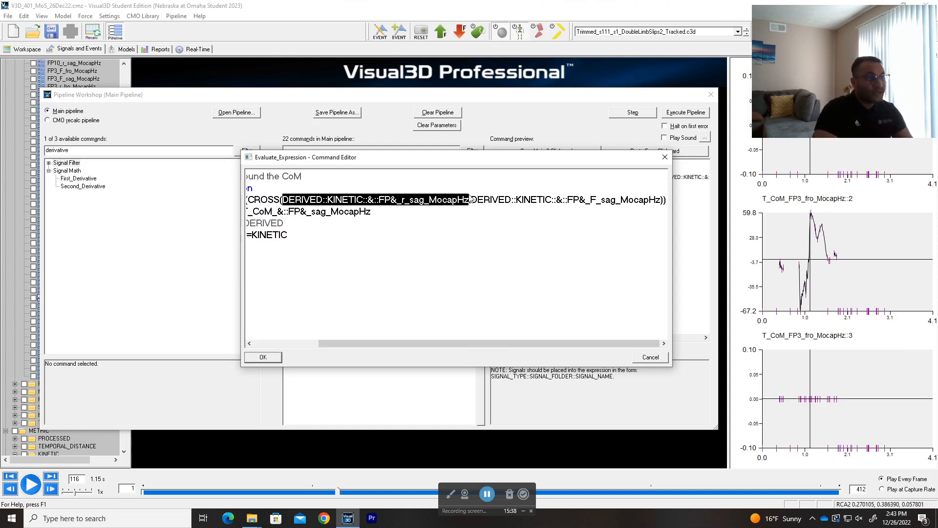
{"action": "left_click_drag", "start_coordinate": [471, 199], "coordinate": [661, 200]}
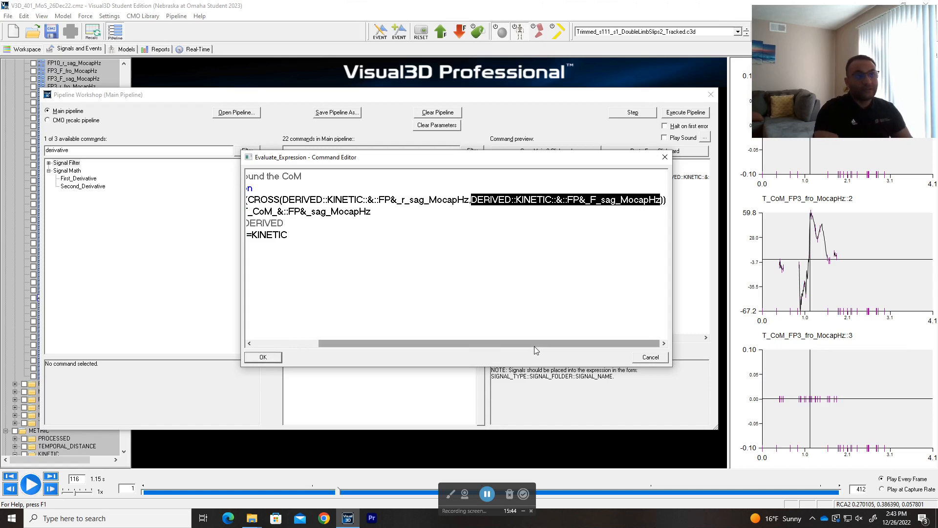
{"action": "left_click_drag", "start_coordinate": [512, 341], "coordinate": [337, 340]}
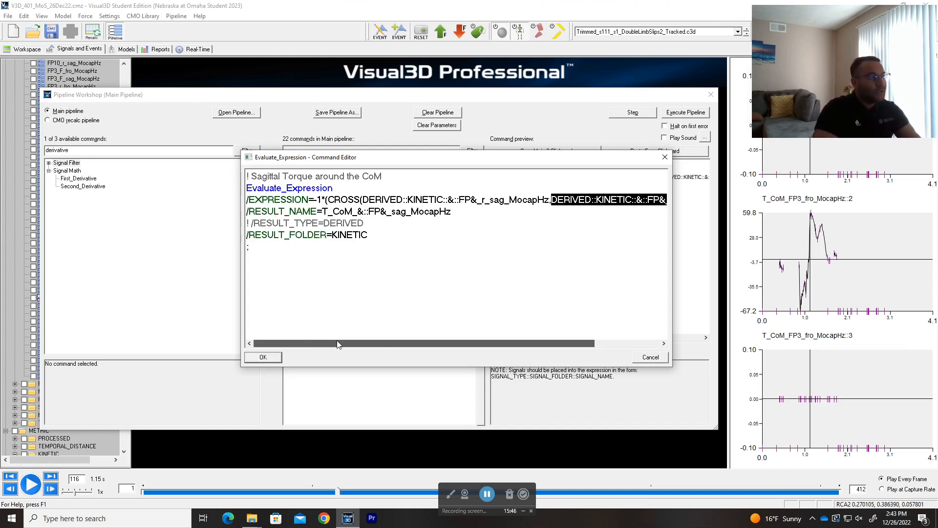
{"action": "left_click", "coordinate": [264, 357]}
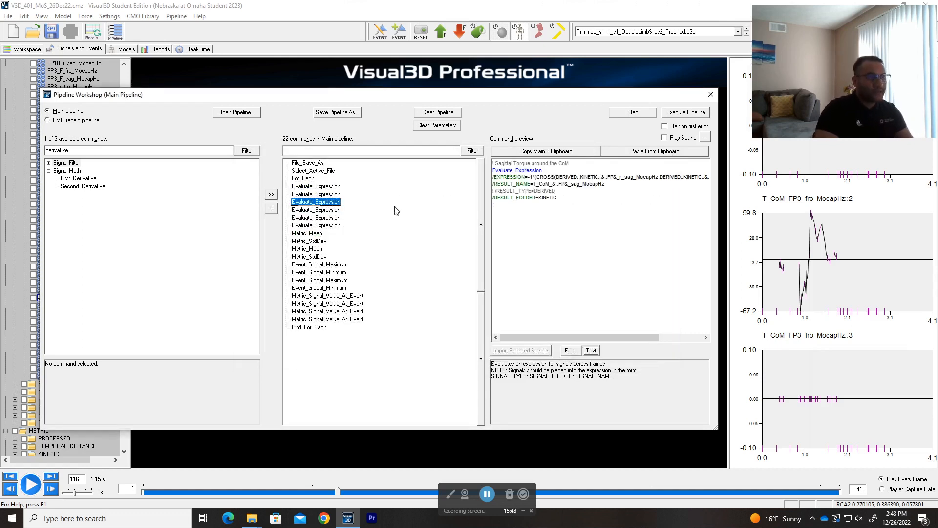
Preview the next Evaluate_Expression commands in the main pipeline, ending on the frontal torque around the CoM
{"action": "key", "text": "Down"}
{"action": "key", "text": "Down"}
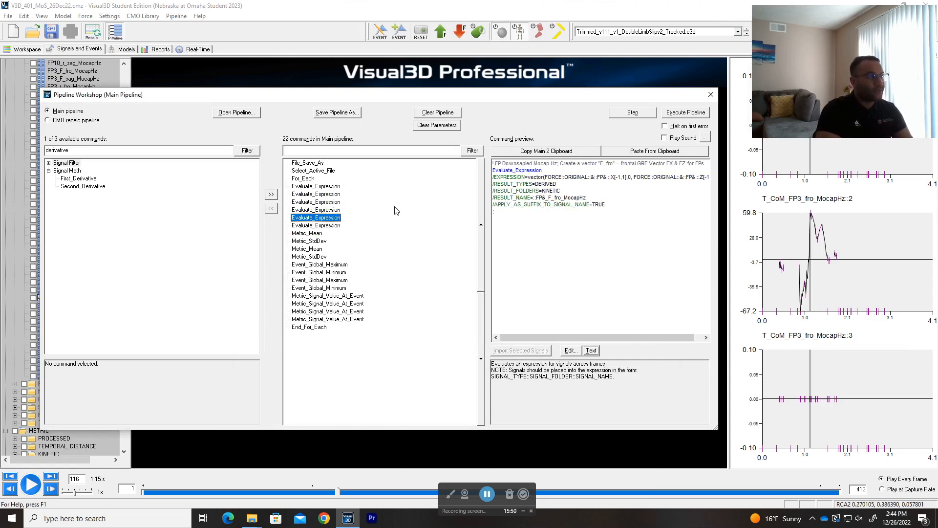
{"action": "key", "text": "Down"}
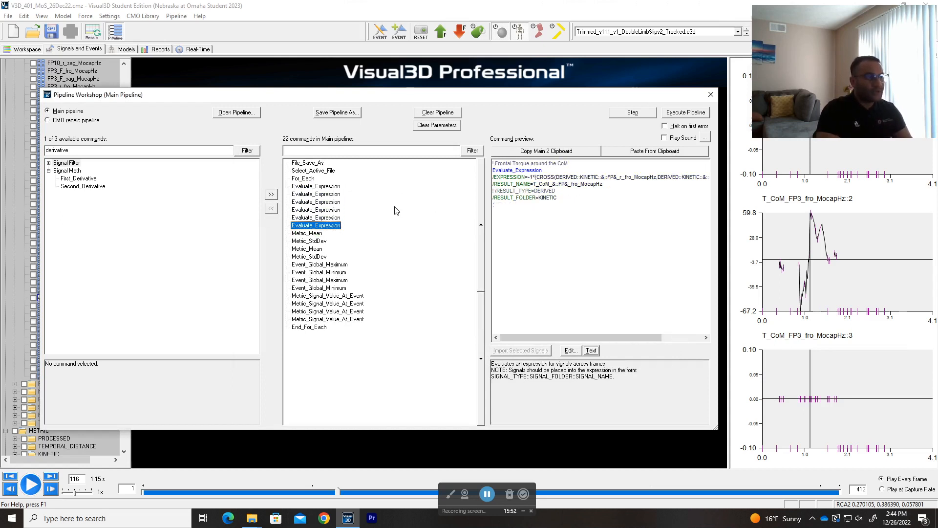
Review the Metric_Mean and Metric_StdDev commands for sagittal and frontal torques, highlighting the result name Mean_T_CoM_&::FP&_sag_MocapHz
{"action": "left_click", "coordinate": [311, 237]}
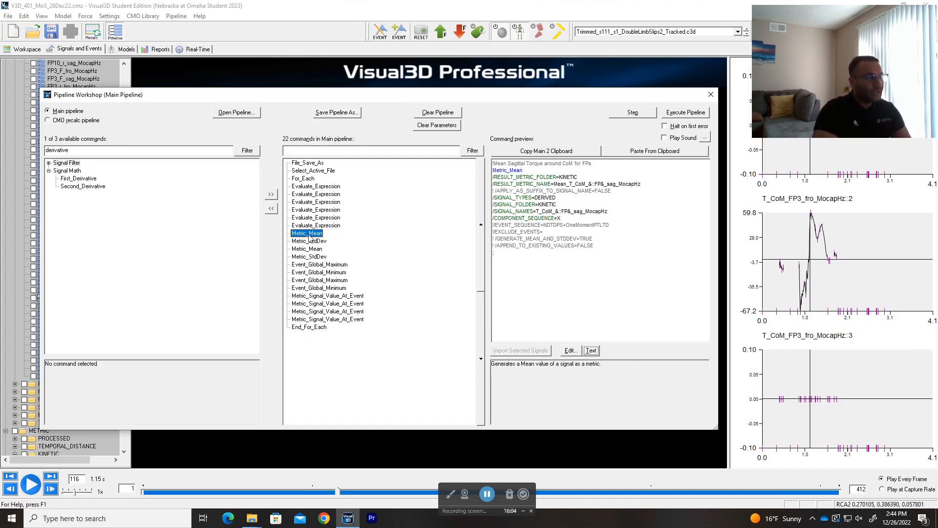
{"action": "left_click_drag", "start_coordinate": [640, 183], "coordinate": [554, 184]}
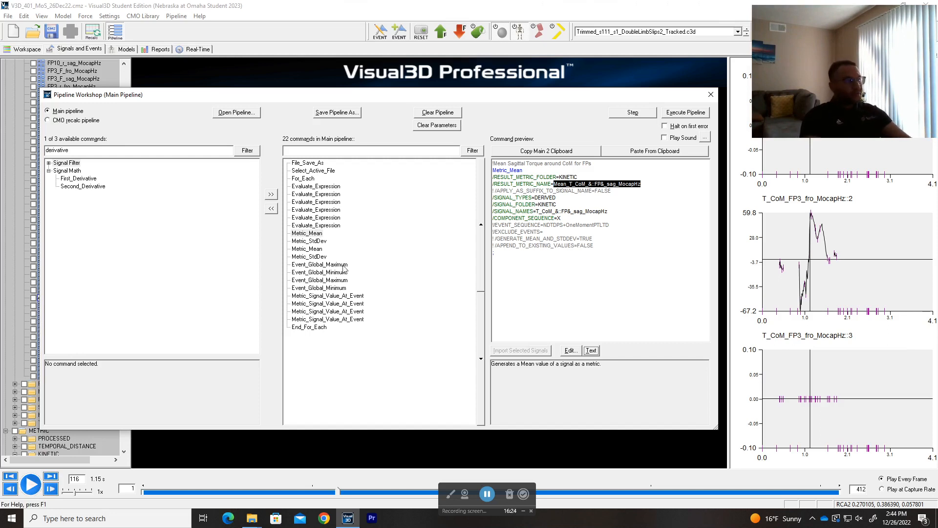
{"action": "left_click", "coordinate": [326, 241]}
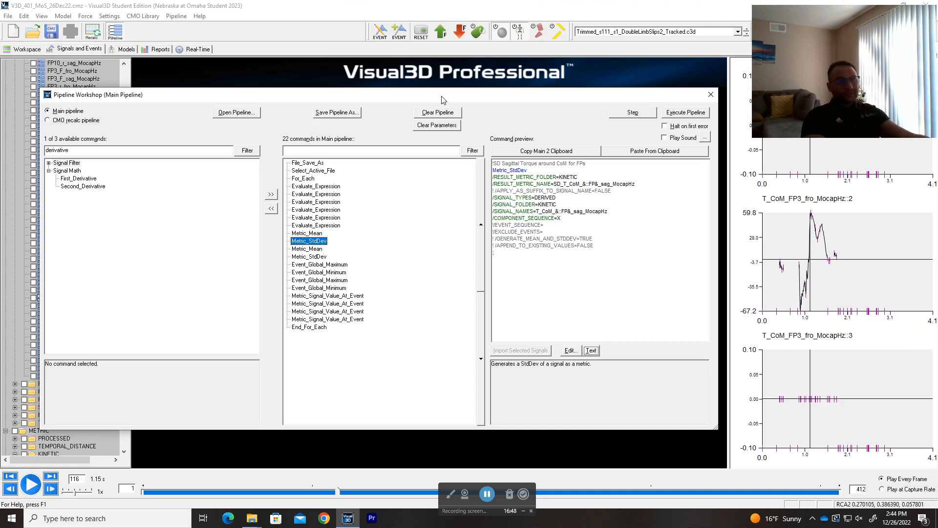
{"action": "left_click", "coordinate": [381, 250]}
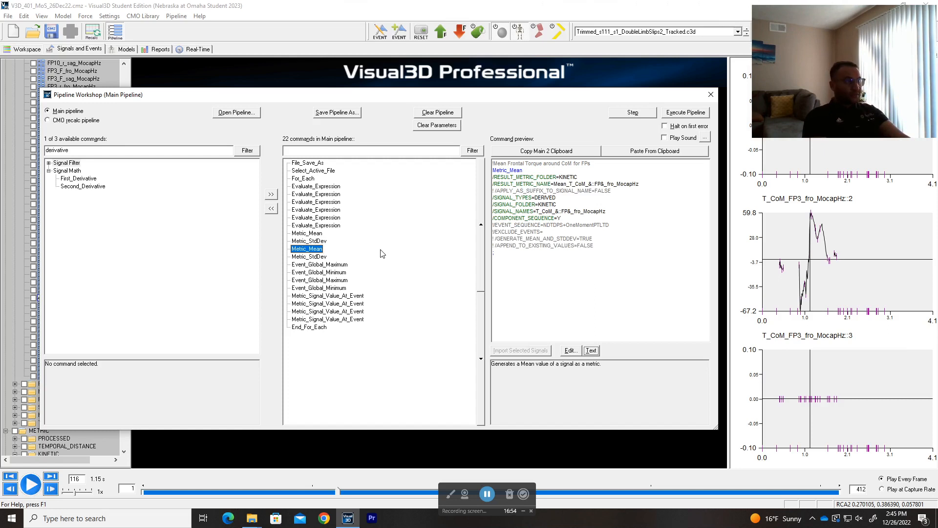
{"action": "key", "text": "Up"}
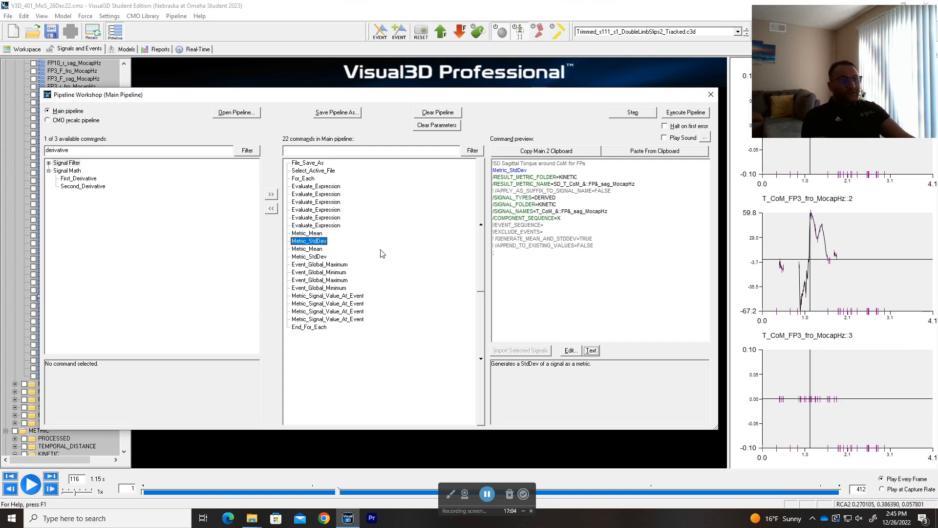
{"action": "key", "text": "Down"}
{"action": "key", "text": "Down"}
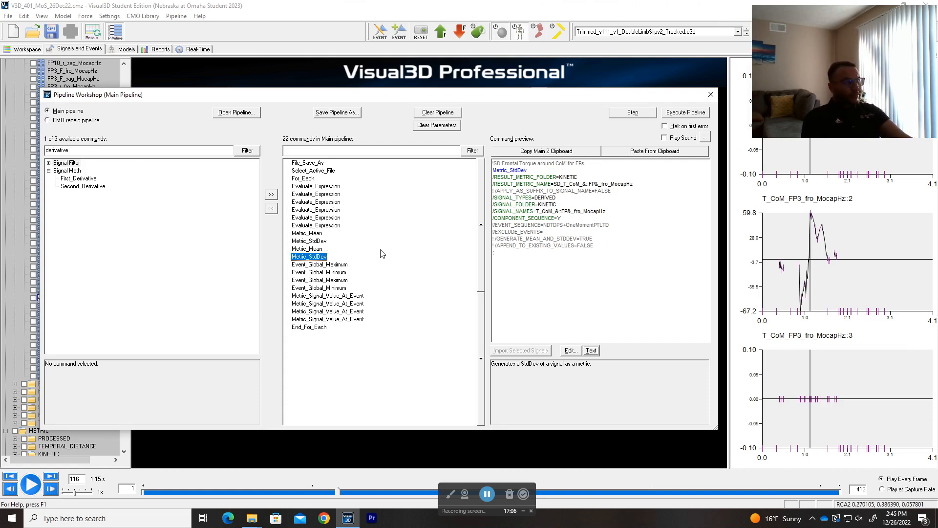
Review the Event_Global_Maximum and Event_Global_Minimum commands for the sagittal and frontal torque signals
{"action": "key", "text": "Down"}
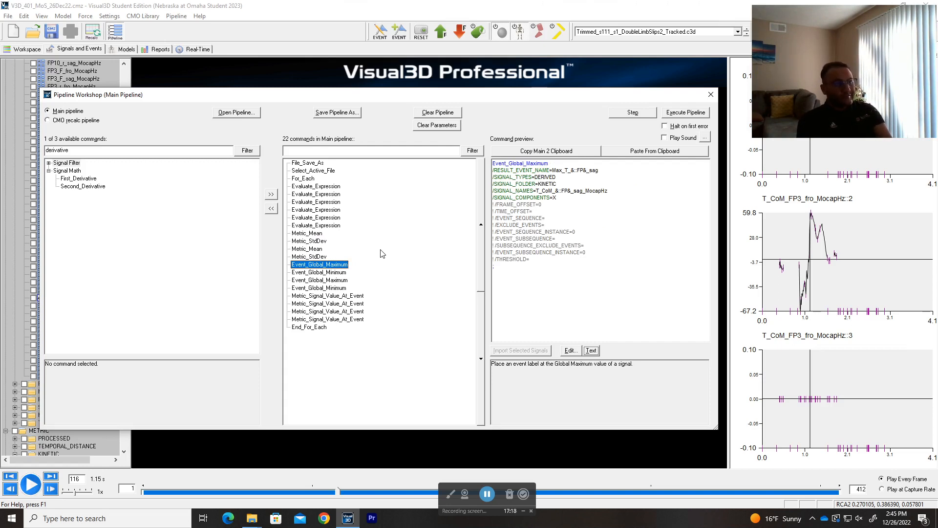
{"action": "key", "text": "Down"}
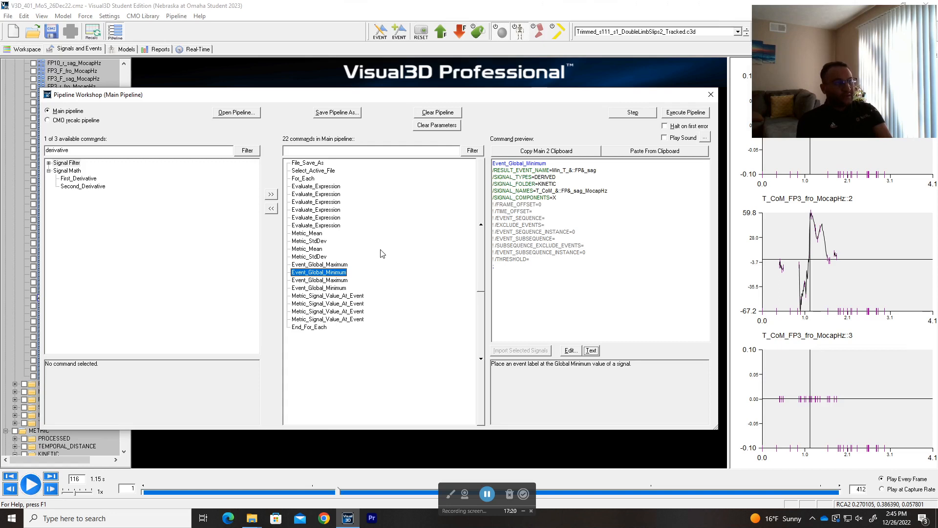
{"action": "key", "text": "Down"}
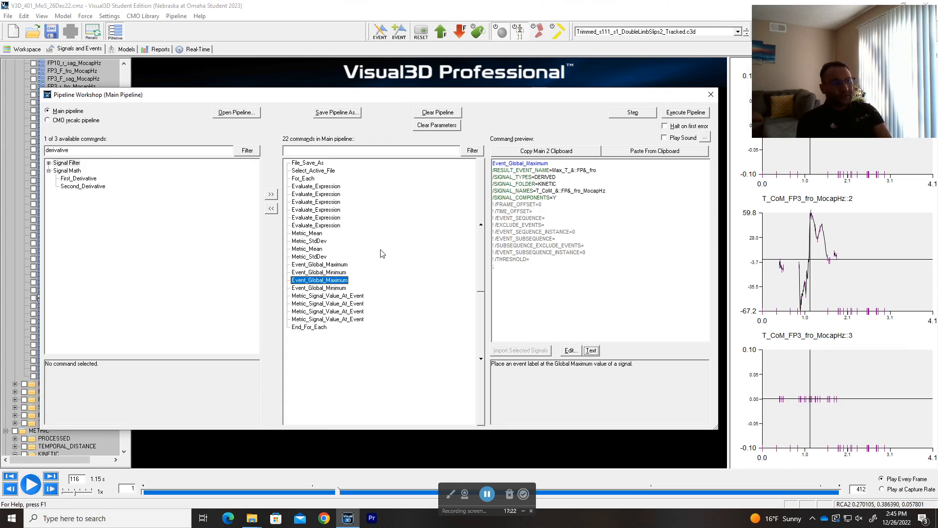
{"action": "key", "text": "Down"}
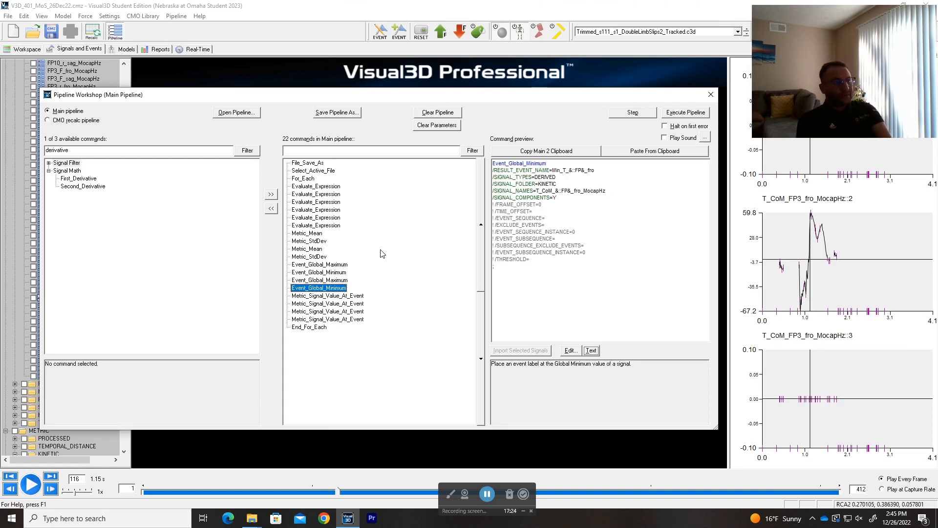
Review the four Metric_Signal_Value_At_Event commands through End_For_Each and return to the first pipeline command, File_Save_As
{"action": "key", "text": "Down"}
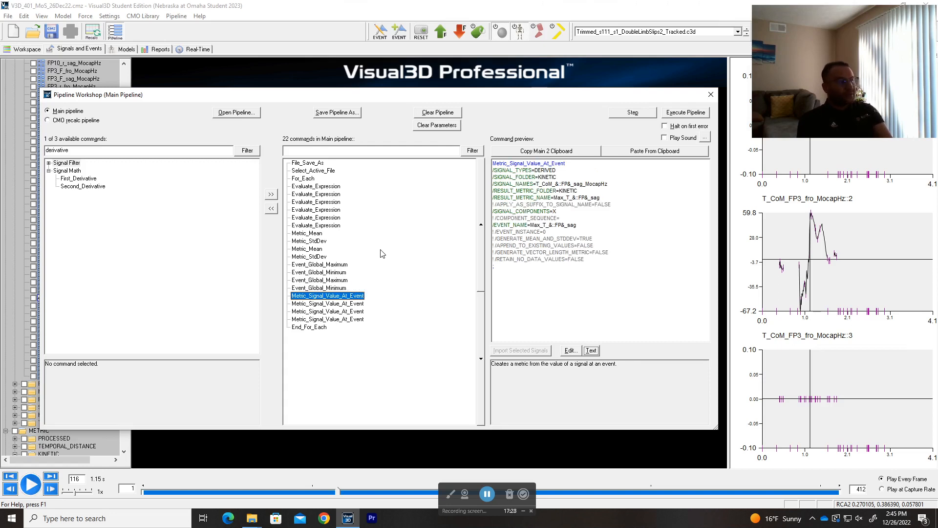
{"action": "key", "text": "Down"}
{"action": "key", "text": "Down"}
{"action": "key", "text": "Down"}
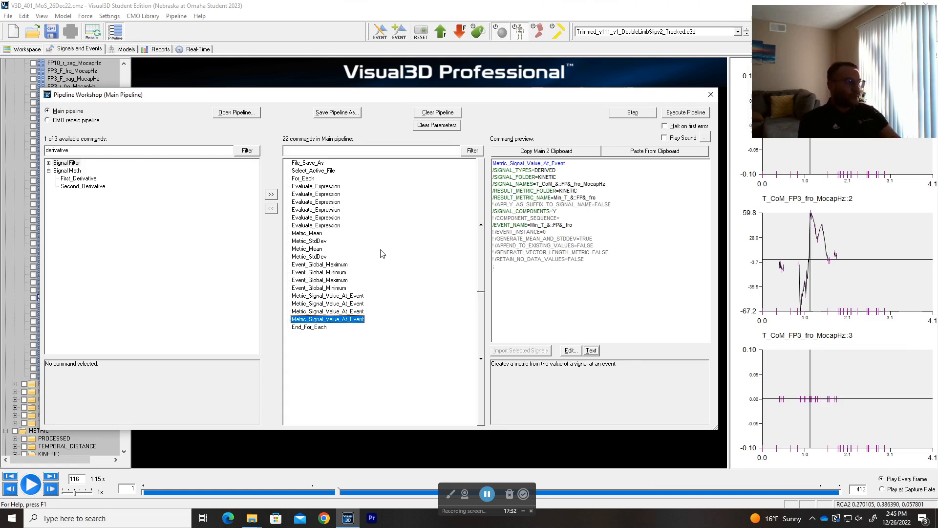
{"action": "key", "text": "Down"}
{"action": "key", "text": "Home"}
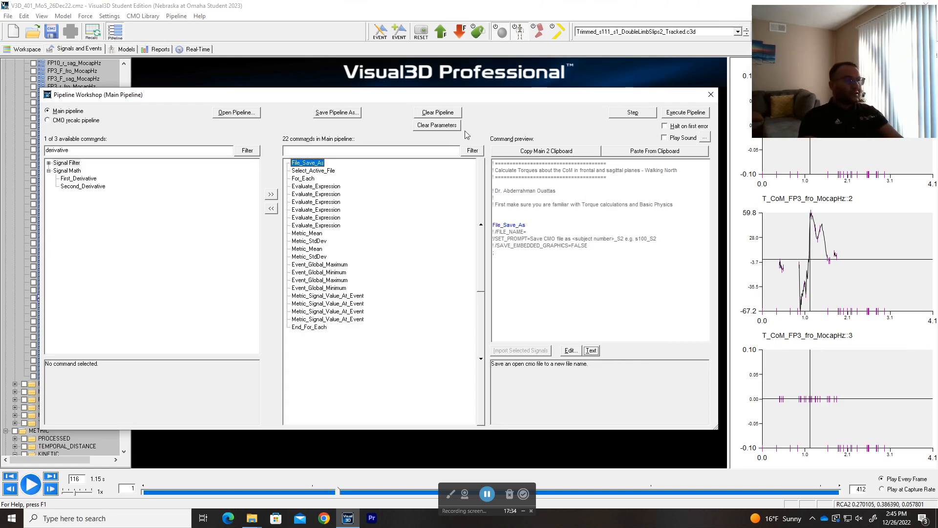
Execute the pipeline and save the CMO file as V3D_402_MoS_26Dec22.cmz
{"action": "left_click_drag", "start_coordinate": [568, 96], "coordinate": [569, 94]}
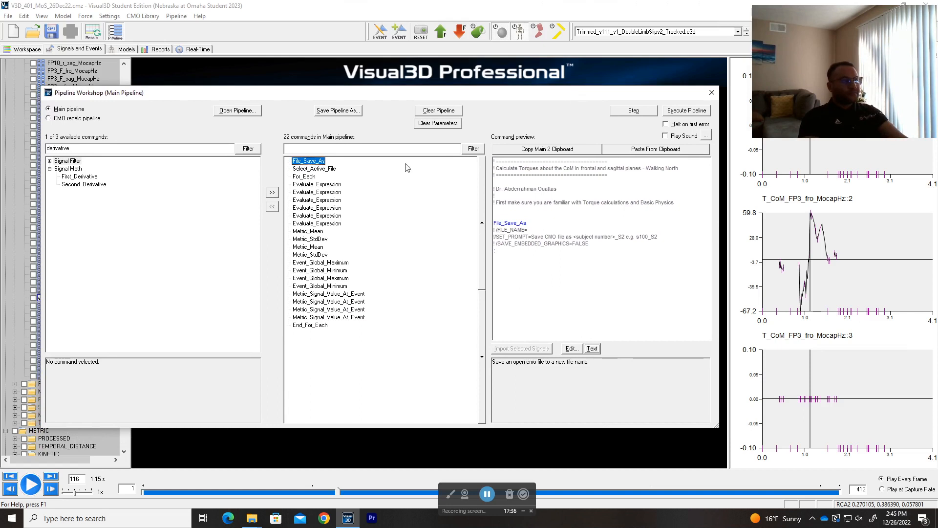
{"action": "left_click", "coordinate": [704, 111]}
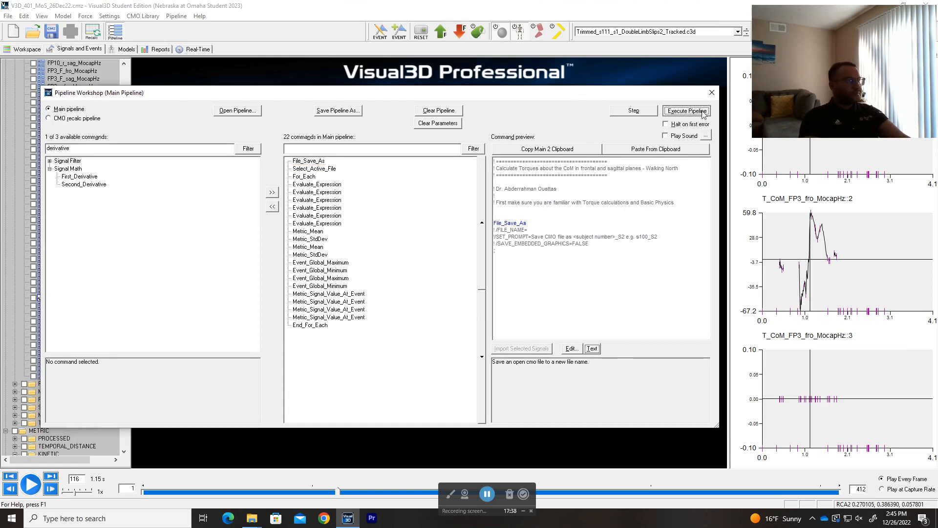
{"action": "left_click", "coordinate": [212, 167]}
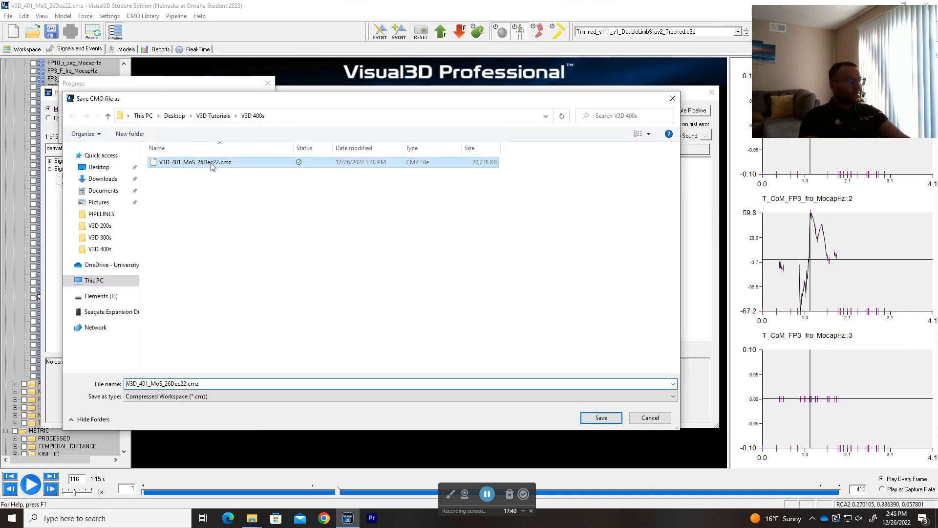
{"action": "left_click", "coordinate": [212, 166]}
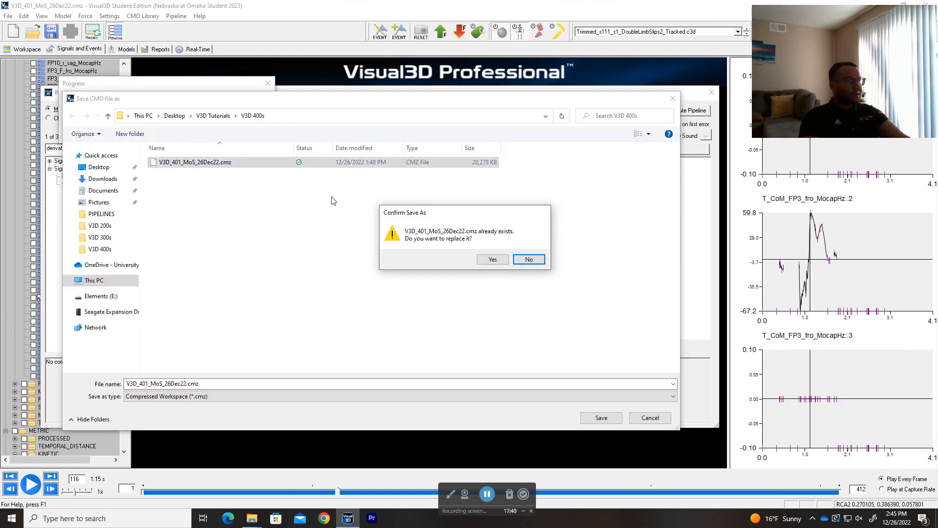
{"action": "left_click", "coordinate": [529, 259]}
{"action": "left_click", "coordinate": [146, 383]}
{"action": "key", "text": "BackSpace"}
{"action": "type", "text": "2"}
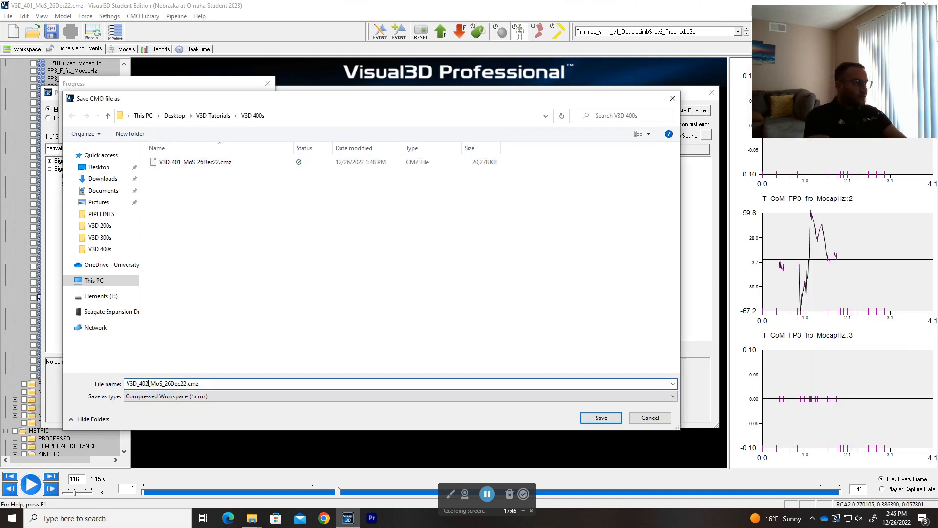
{"action": "key", "text": "Return"}
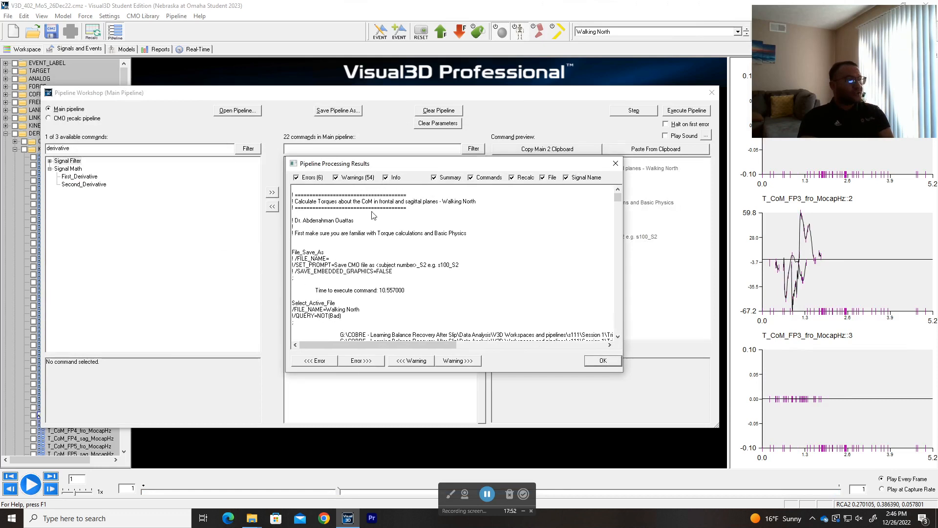
Go to the first error in the pipeline processing results and examine its message and the missing T_CoM_FP7_fro_MocapHz signal warnings
{"action": "left_click", "coordinate": [367, 361]}
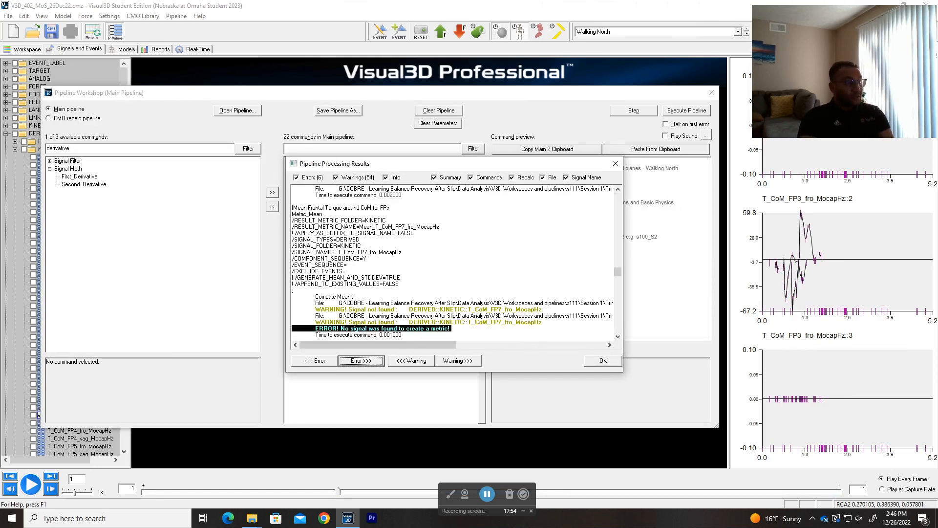
{"action": "left_click", "coordinate": [498, 320]}
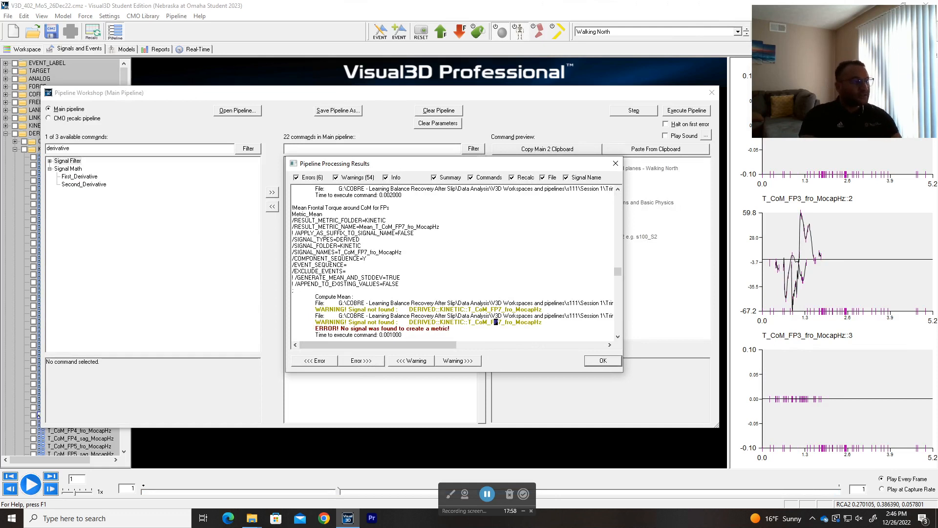
{"action": "left_click_drag", "start_coordinate": [339, 328], "coordinate": [444, 328]}
{"action": "left_click", "coordinate": [451, 329]}
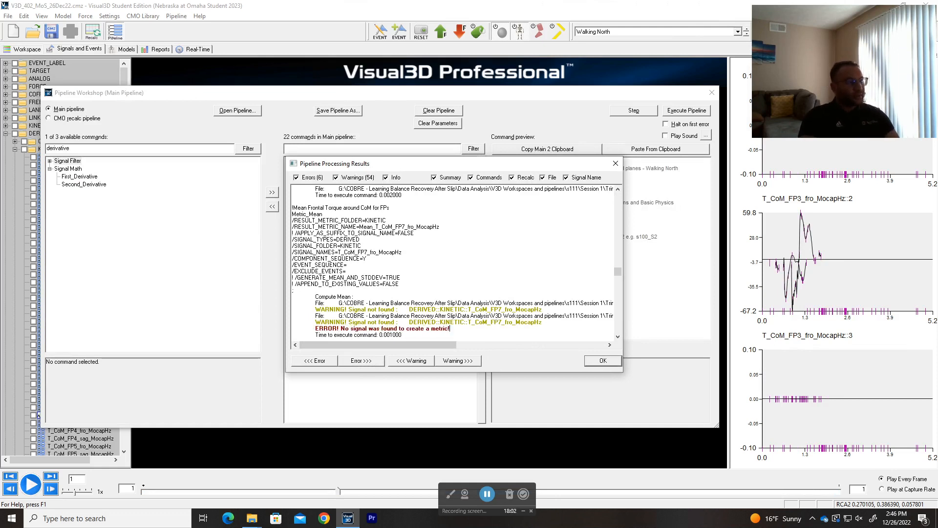
{"action": "scroll", "coordinate": [451, 329], "scroll_direction": "down", "scroll_amount": 3}
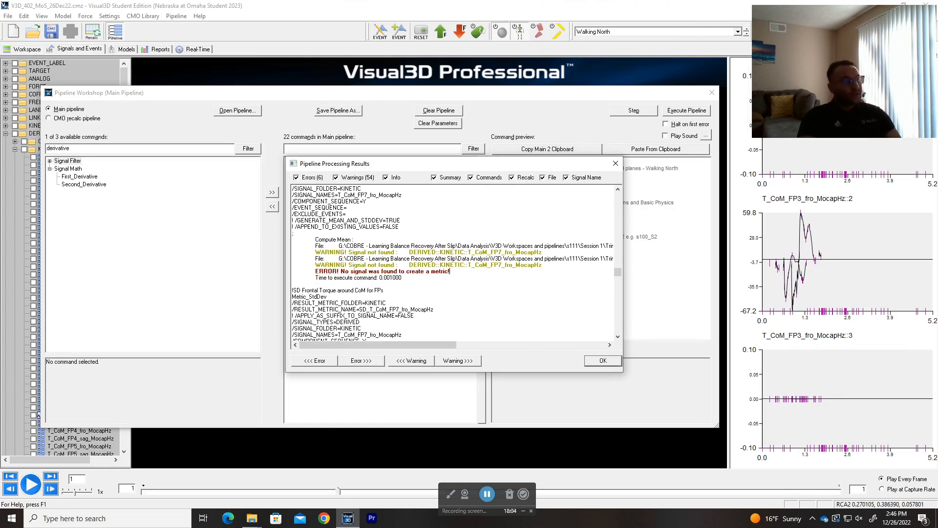
Step through the remaining errors in the pipeline processing results and close the report
{"action": "left_click", "coordinate": [354, 366]}
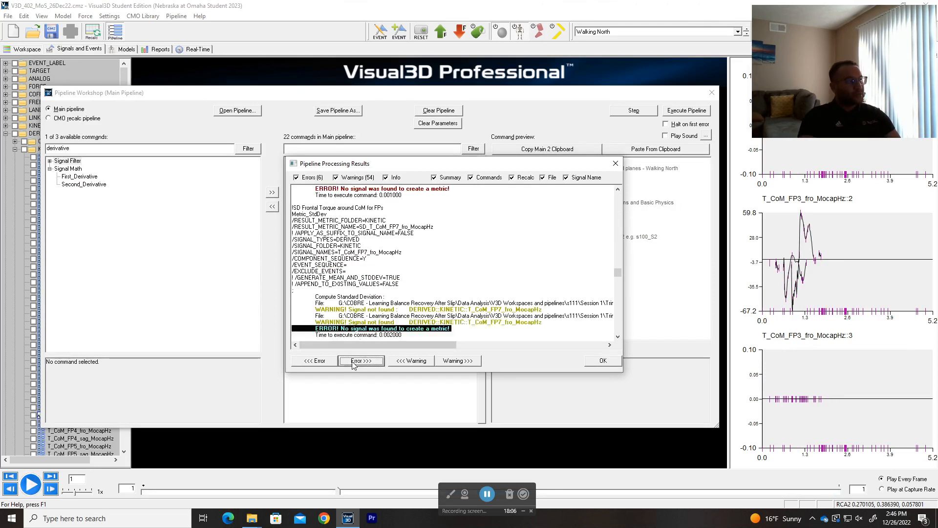
{"action": "left_click", "coordinate": [360, 361]}
{"action": "left_click", "coordinate": [361, 360]}
{"action": "left_click", "coordinate": [361, 360]}
{"action": "left_click", "coordinate": [354, 364]}
{"action": "left_click", "coordinate": [354, 364]}
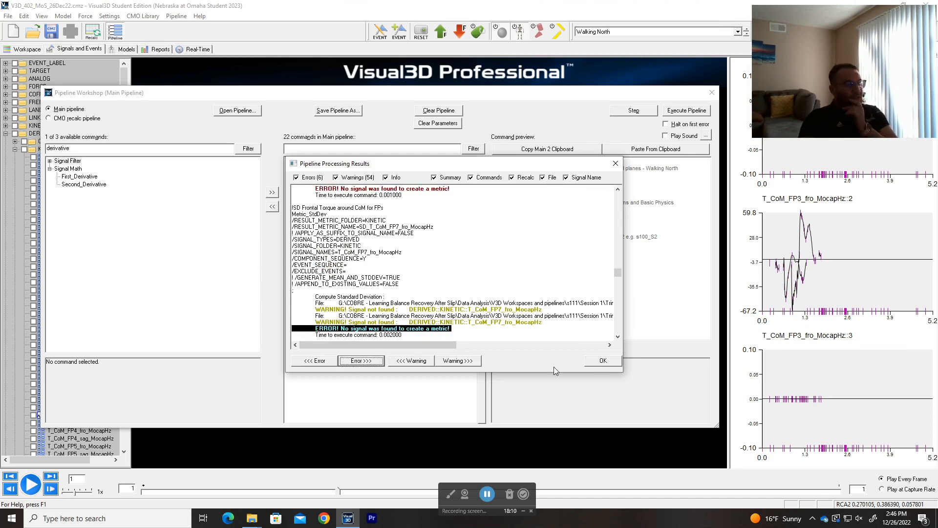
{"action": "left_click", "coordinate": [602, 362]}
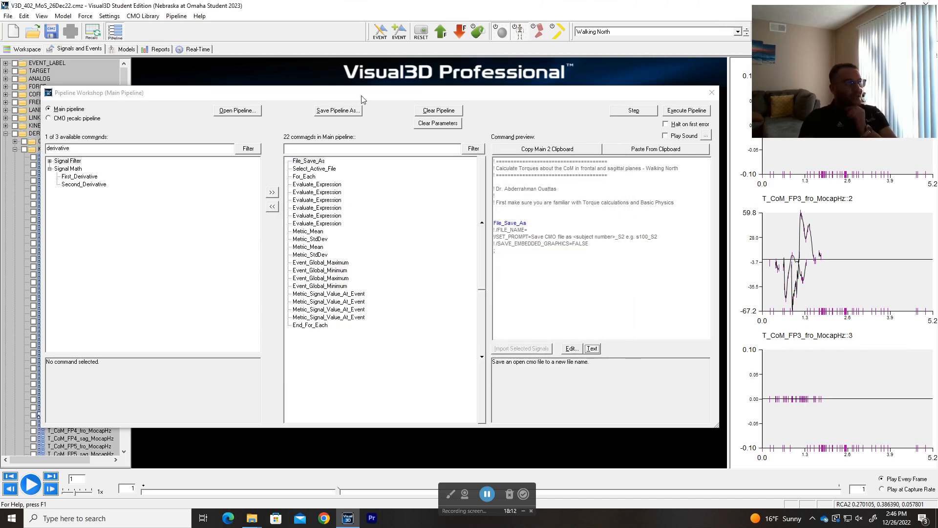
Narrow the Pipeline Workshop window and save the main pipeline over V3D_402_TorquesAboutTheCoM_WalkingNorth.v3s
{"action": "left_click_drag", "start_coordinate": [44, 190], "coordinate": [139, 200]}
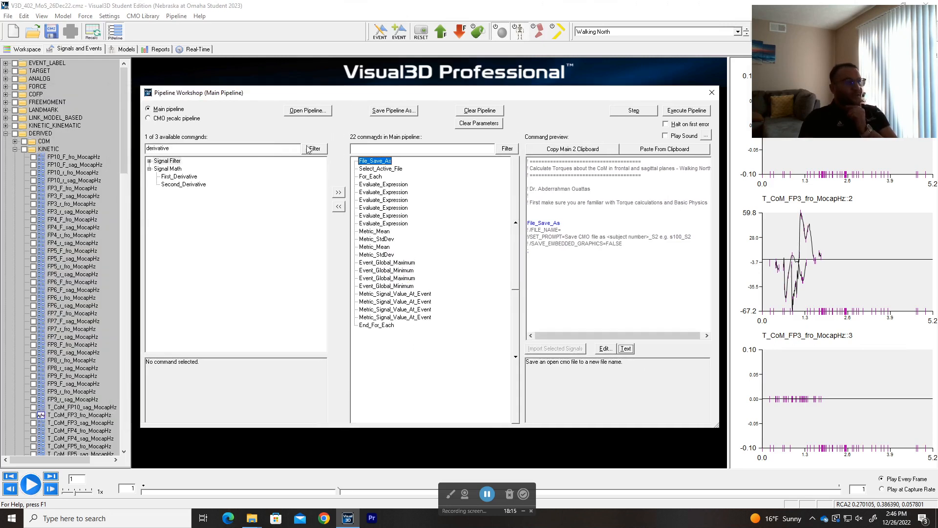
{"action": "left_click", "coordinate": [364, 169]}
{"action": "left_click", "coordinate": [364, 162]}
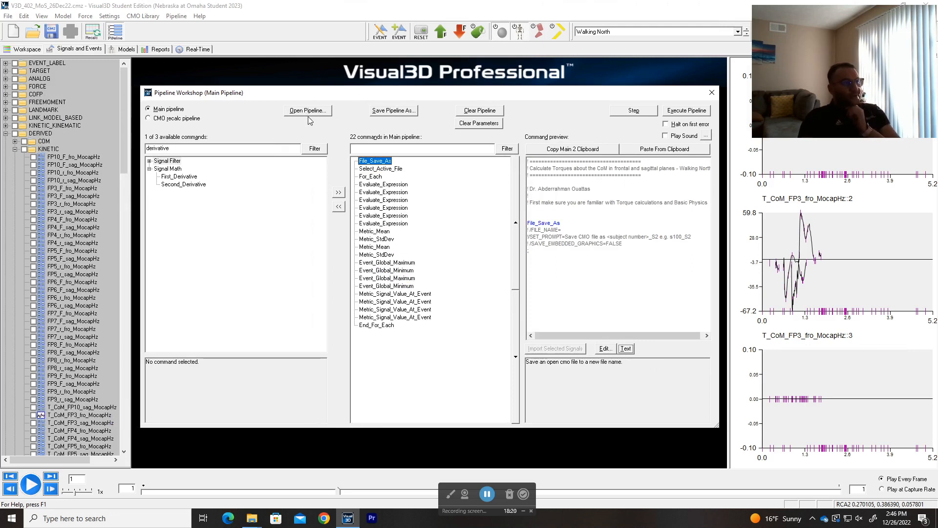
{"action": "left_click", "coordinate": [382, 111]}
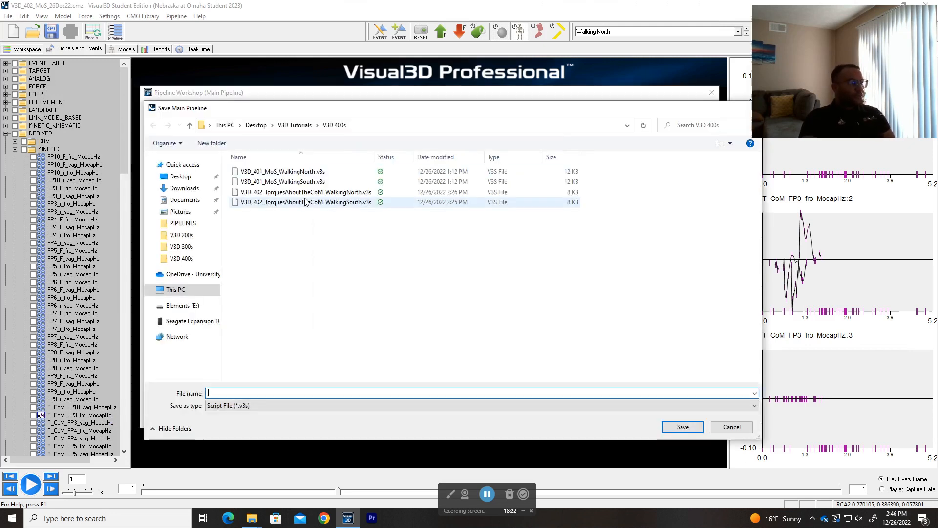
{"action": "double_click", "coordinate": [307, 194]}
{"action": "left_click", "coordinate": [509, 259]}
Replace the main pipeline with V3D_402_TorquesAboutTheCoM_WalkingSouth.v3s and check its Select_Active_File command
{"action": "left_click", "coordinate": [308, 111]}
{"action": "left_click", "coordinate": [432, 280]}
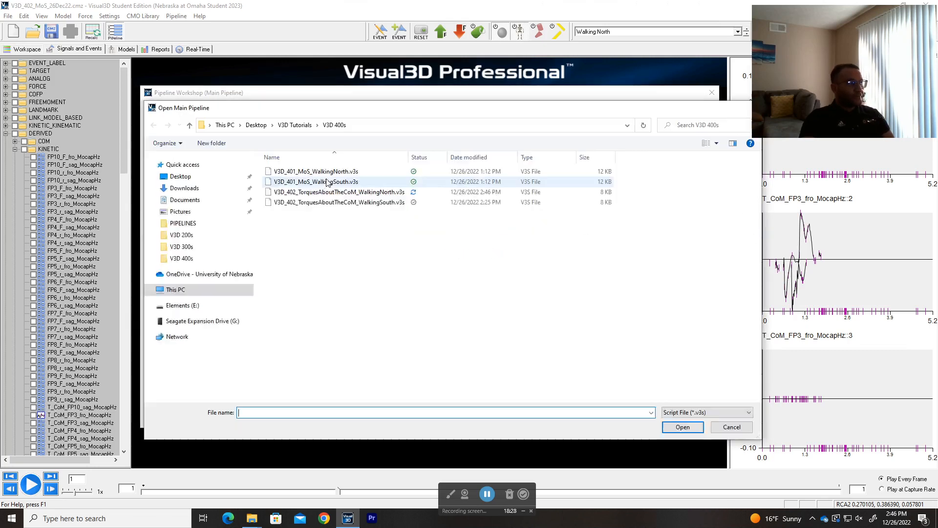
{"action": "double_click", "coordinate": [313, 203]}
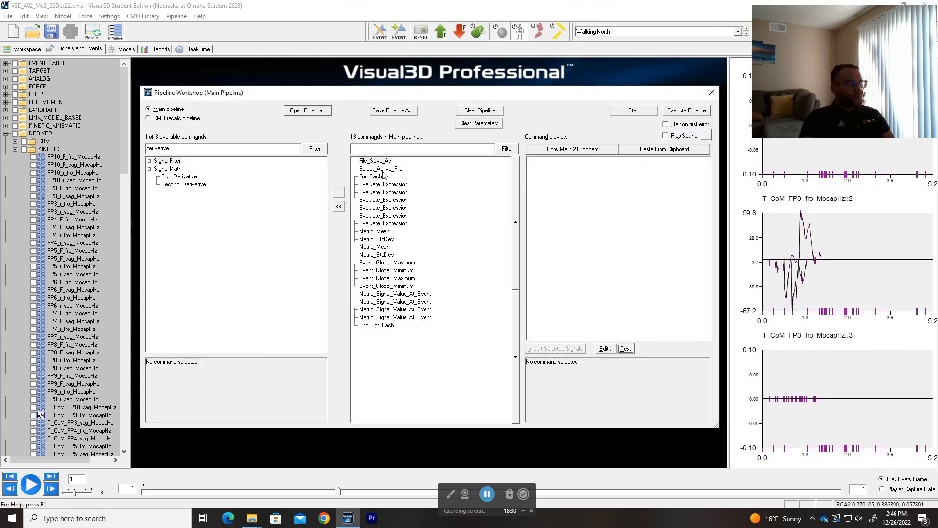
{"action": "left_click", "coordinate": [380, 169]}
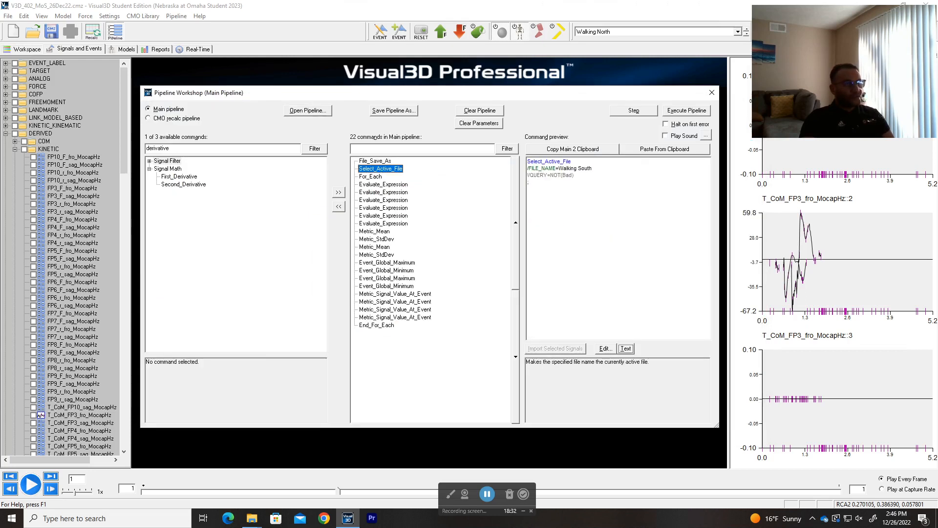
Execute the Walking South pipeline and save the CMO file over the existing V3D_402_MoS_26Dec22.cmz
{"action": "left_click", "coordinate": [692, 111]}
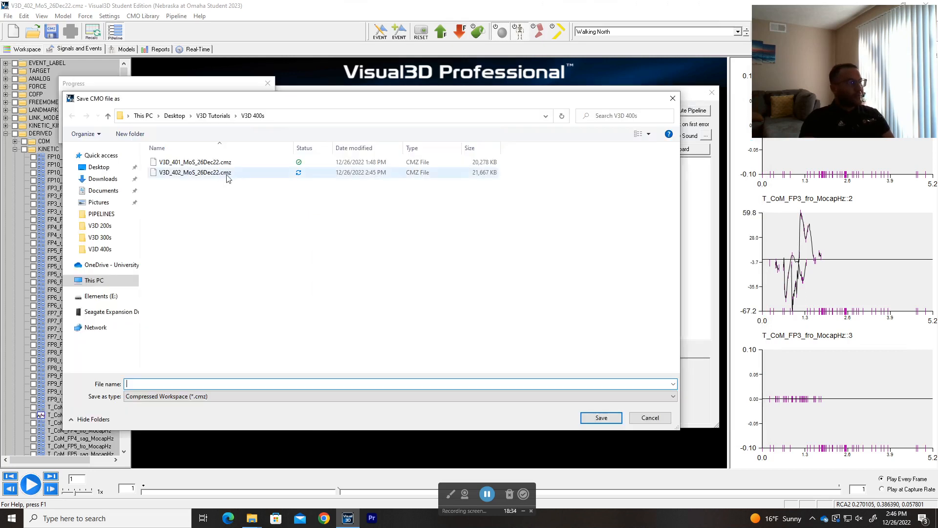
{"action": "double_click", "coordinate": [203, 177]}
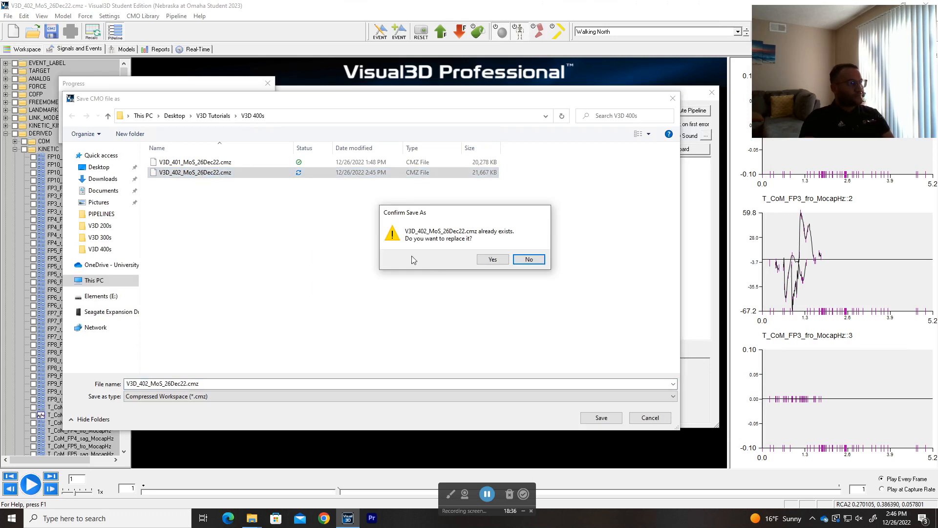
{"action": "left_click", "coordinate": [489, 260]}
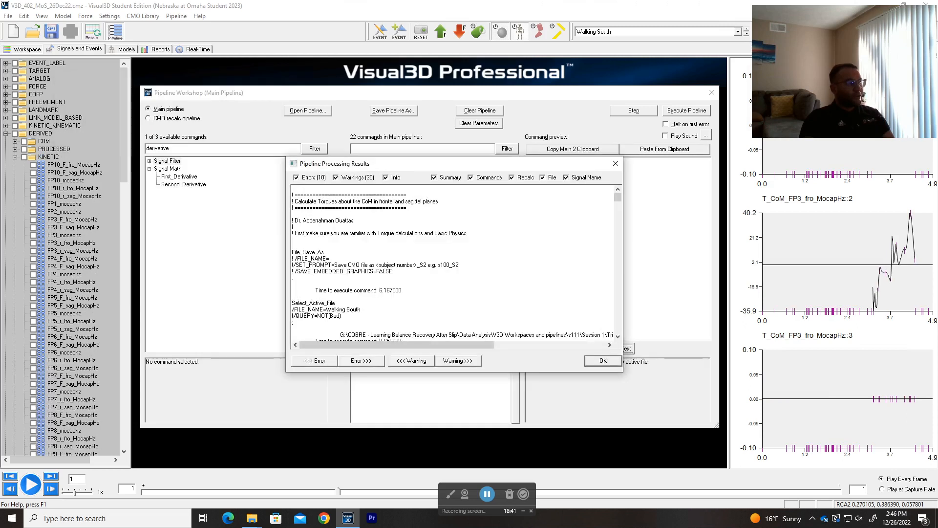
Step through all the errors in the Walking South pipeline processing results and close the report
{"action": "left_click", "coordinate": [355, 362]}
{"action": "scroll", "coordinate": [412, 307], "scroll_direction": "down", "scroll_amount": 2}
{"action": "left_click", "coordinate": [412, 306]}
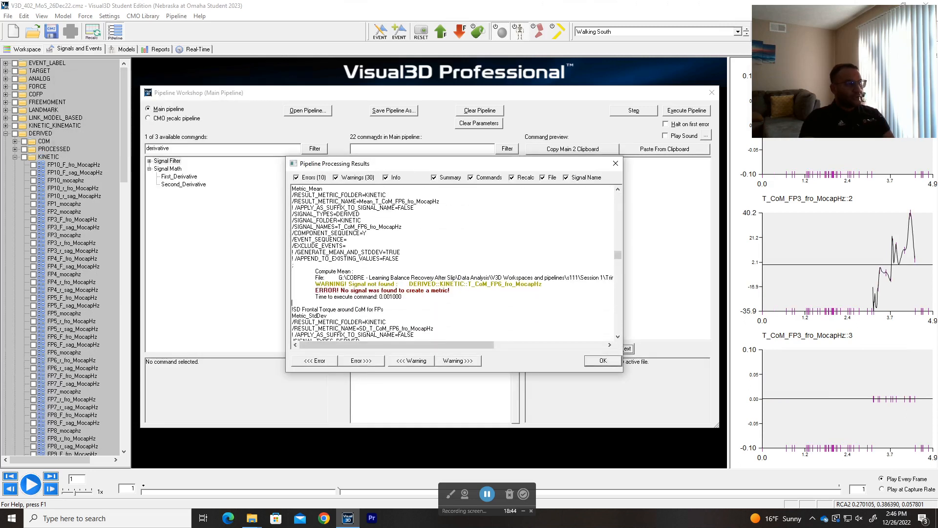
{"action": "left_click", "coordinate": [369, 362]}
{"action": "left_click", "coordinate": [369, 362]}
{"action": "left_click", "coordinate": [369, 362]}
{"action": "left_click", "coordinate": [369, 362]}
{"action": "left_click", "coordinate": [369, 362]}
{"action": "left_click", "coordinate": [369, 362]}
{"action": "left_click", "coordinate": [369, 363]}
{"action": "left_click", "coordinate": [369, 362]}
{"action": "left_click", "coordinate": [369, 362]}
{"action": "left_click", "coordinate": [369, 362]}
{"action": "left_click", "coordinate": [617, 363]}
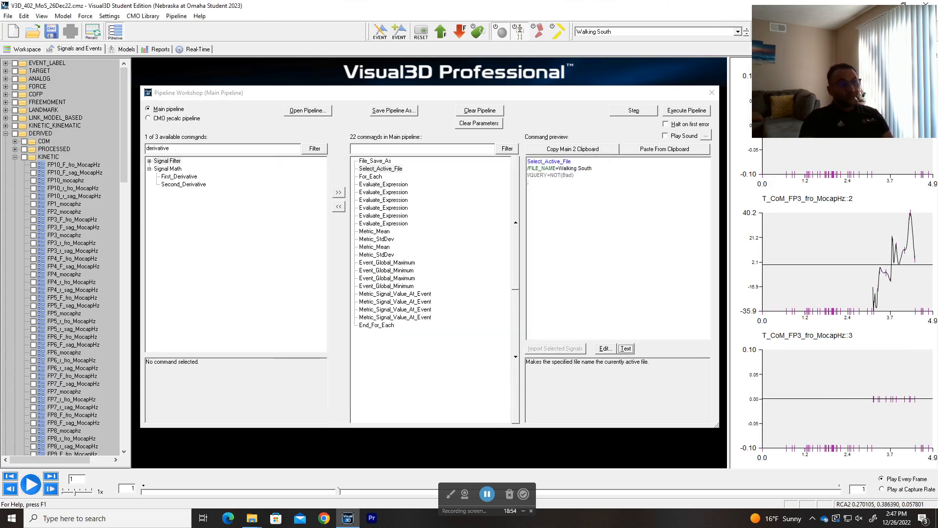
Close the Pipeline Workshop, display the Trimmed_s111_s1_1_Tracked.c3d trial and scrub through the walking motion
{"action": "left_click", "coordinate": [712, 92]}
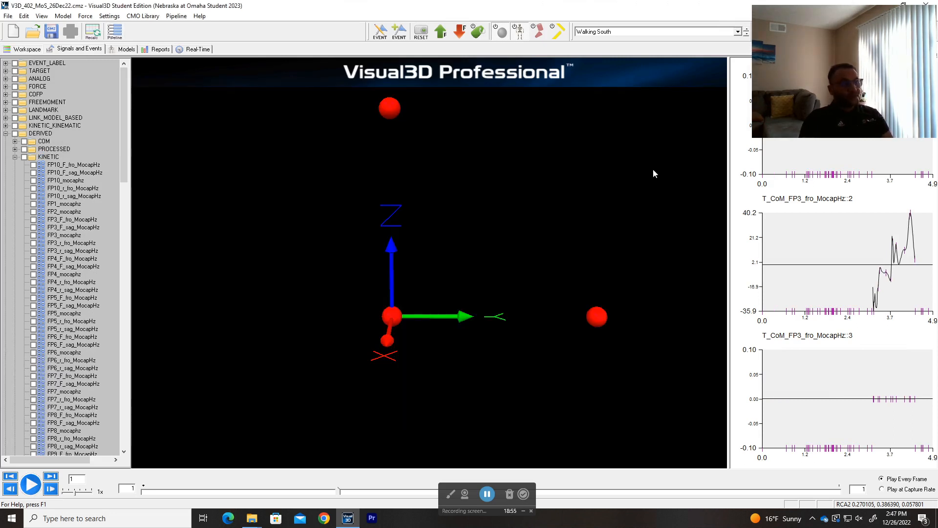
{"action": "left_click", "coordinate": [655, 32]}
{"action": "left_click", "coordinate": [639, 45]}
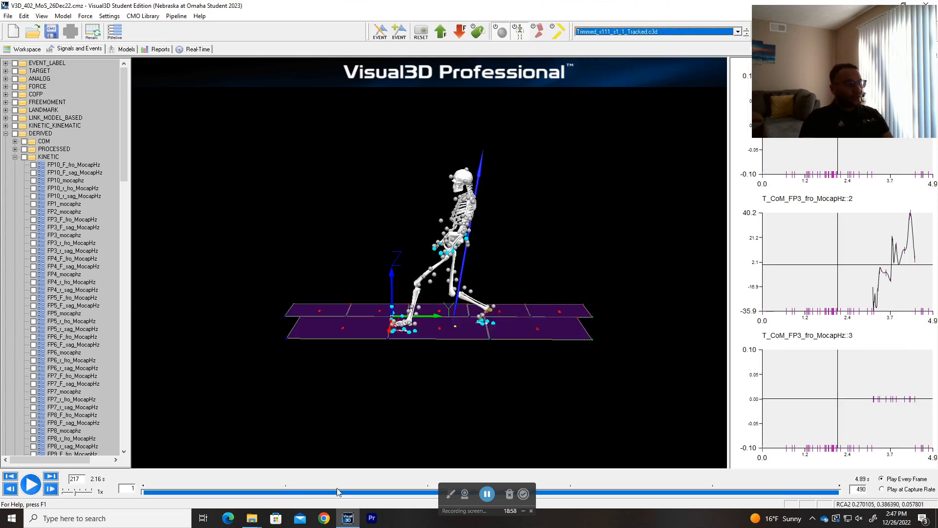
{"action": "left_click_drag", "start_coordinate": [297, 493], "coordinate": [481, 493]}
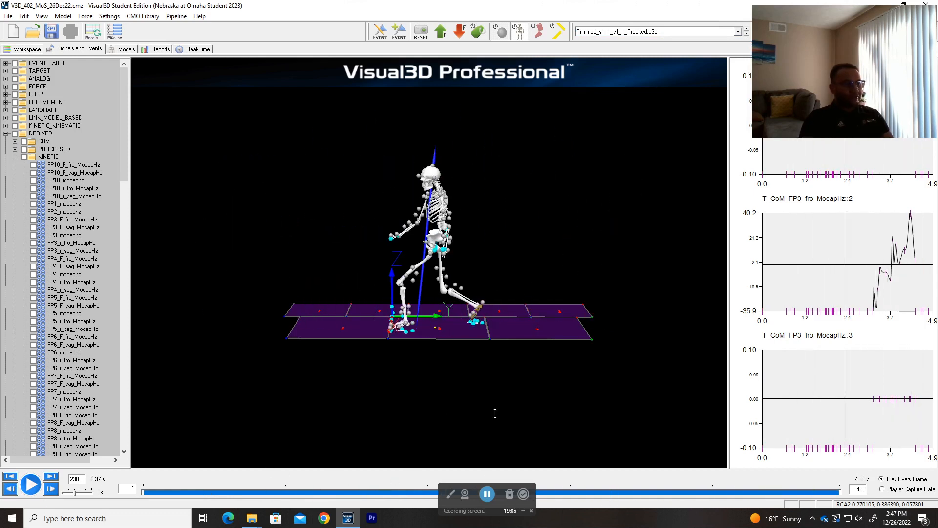
Review the pipeline commands from File_Save_As through the frontal torque Evaluate_Expression, then close the Pipeline Workshop
{"action": "left_click", "coordinate": [115, 31]}
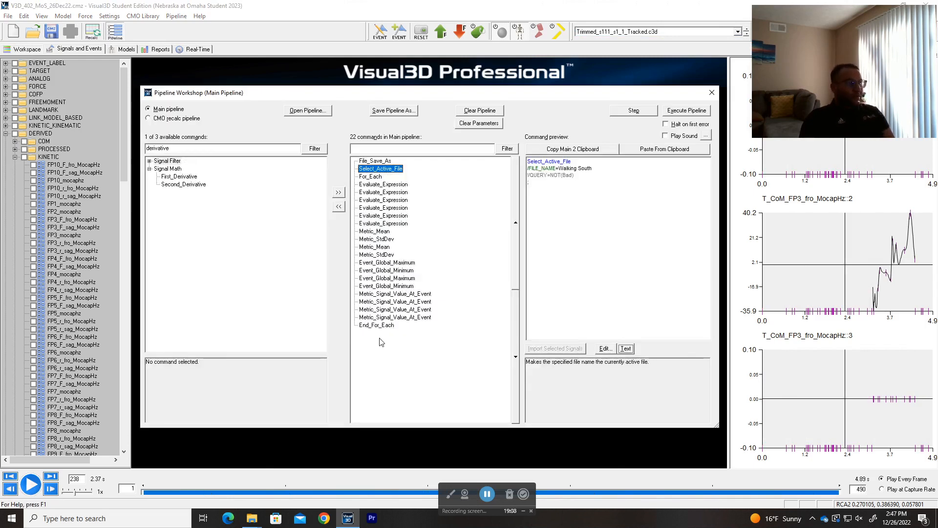
{"action": "left_click", "coordinate": [376, 162]}
{"action": "left_click", "coordinate": [374, 177]}
{"action": "key", "text": "Down"}
{"action": "key", "text": "Down"}
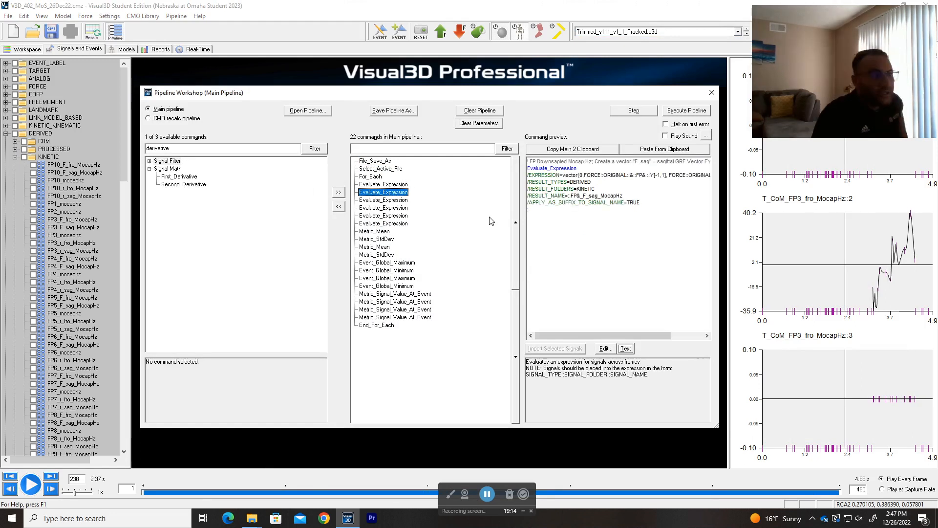
{"action": "key", "text": "Down"}
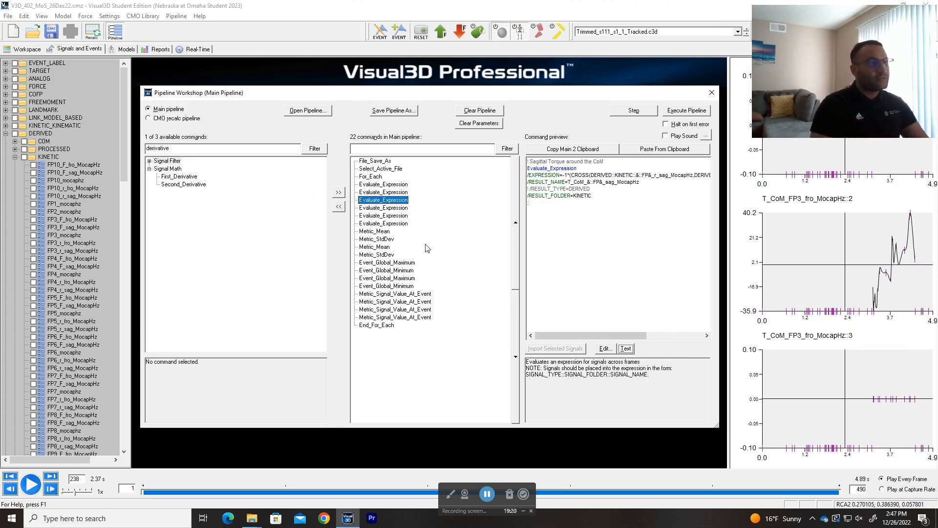
{"action": "key", "text": "Down"}
{"action": "key", "text": "Down"}
{"action": "key", "text": "Down"}
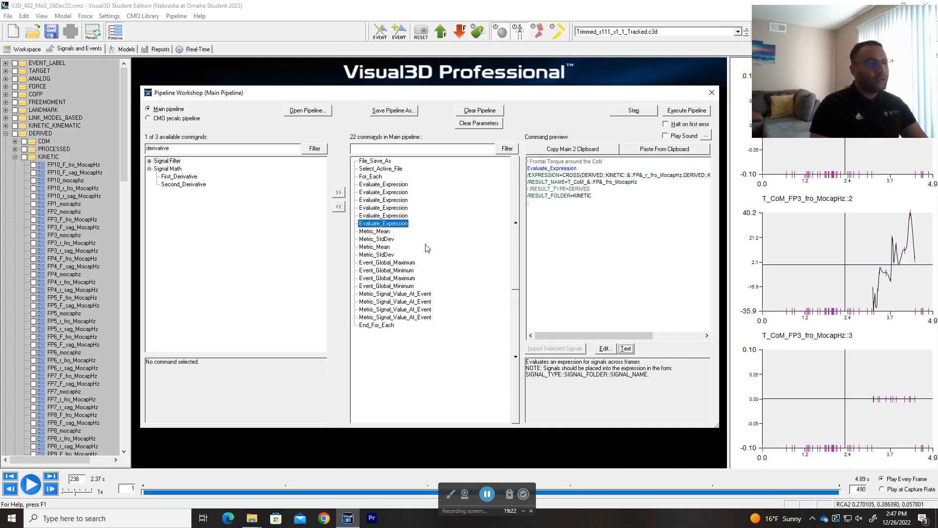
{"action": "left_click", "coordinate": [711, 93]}
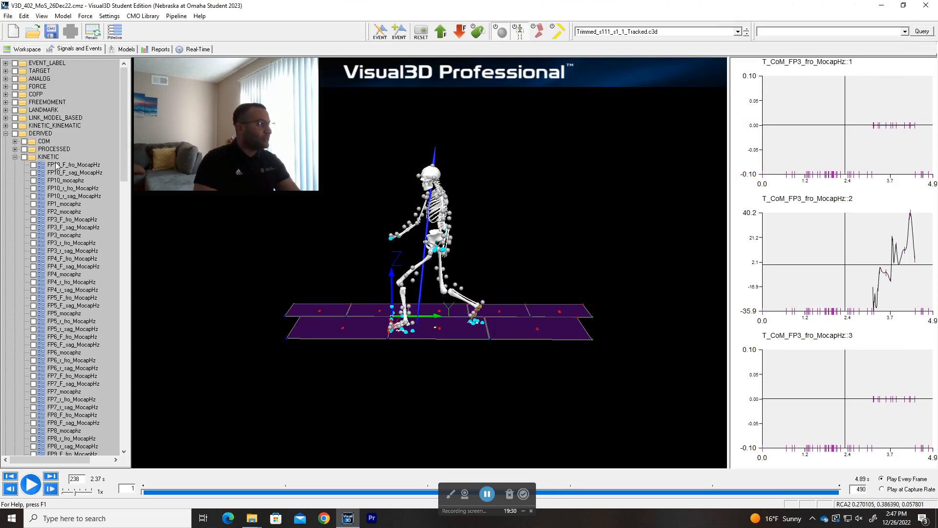
Check the data values of the derived kinetic signal T_CoM_FP3_fro_MocapHz, close them and scrub the trial to frame 118
{"action": "scroll", "coordinate": [100, 177], "scroll_direction": "down", "scroll_amount": 12}
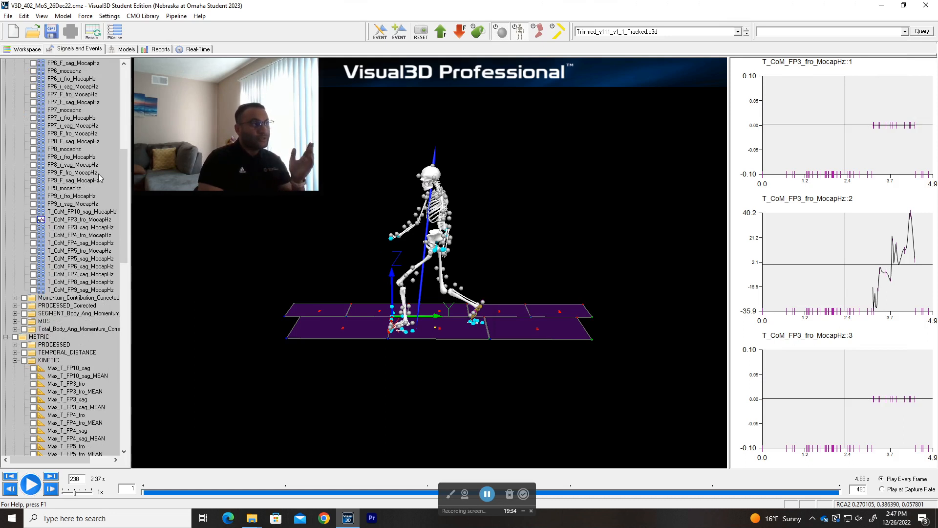
{"action": "double_click", "coordinate": [65, 220]}
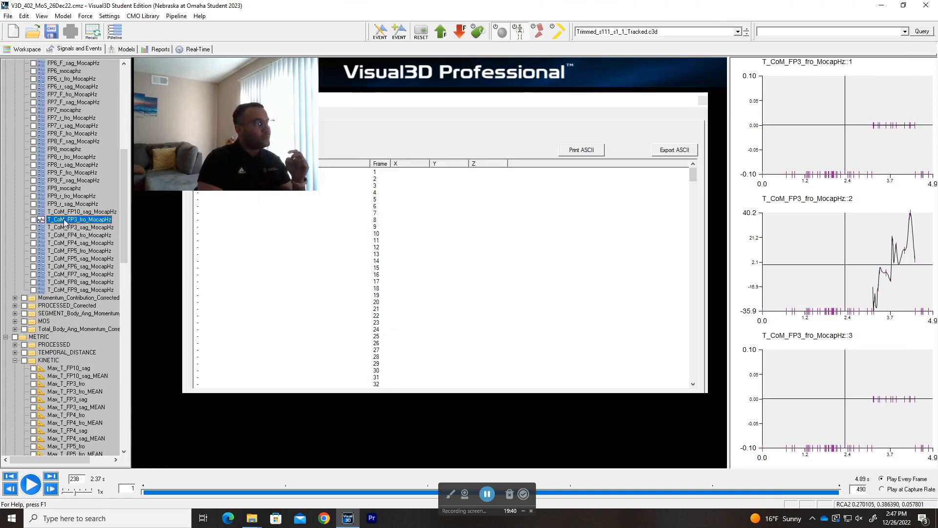
{"action": "left_click", "coordinate": [703, 101]}
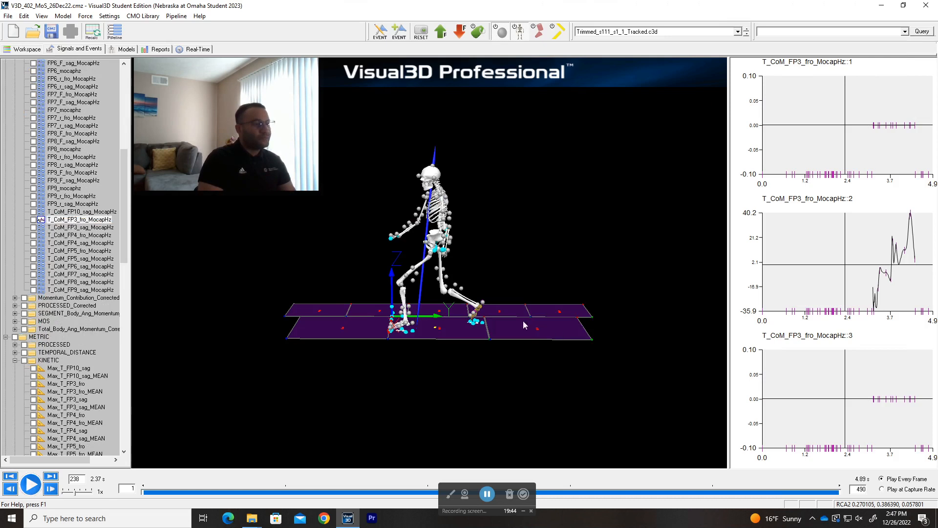
{"action": "left_click_drag", "start_coordinate": [270, 494], "coordinate": [311, 494]}
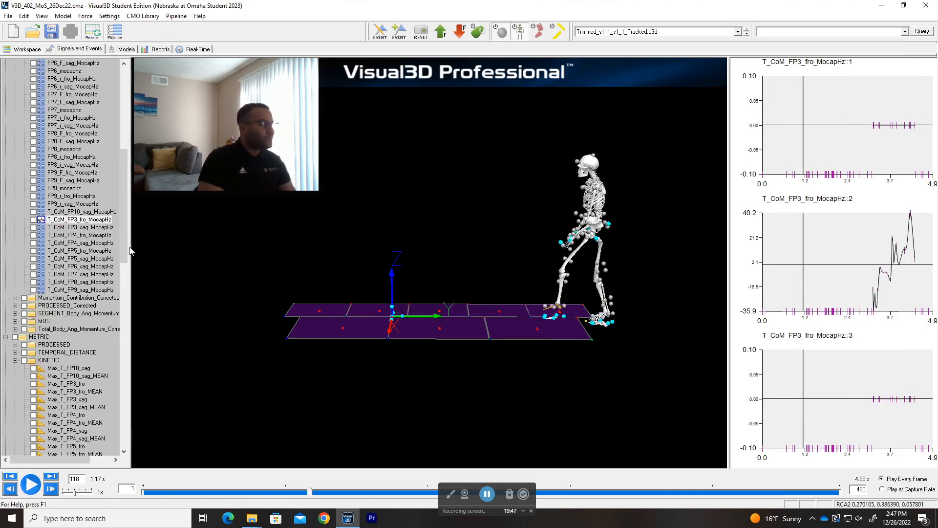
Graph the T_CoM_FP4_sag_MocapHz signal and examine its X, Y and Z data values around frames 184 to 215
{"action": "left_click", "coordinate": [77, 244]}
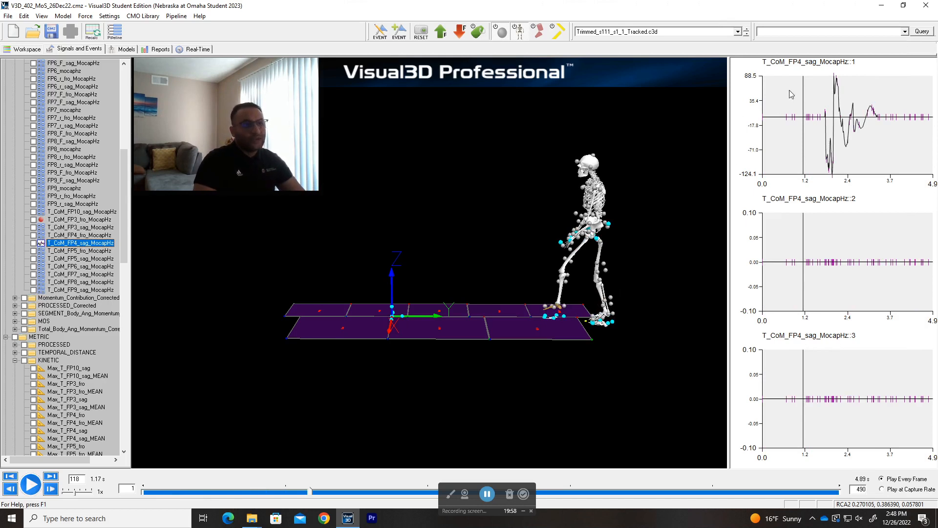
{"action": "double_click", "coordinate": [73, 246]}
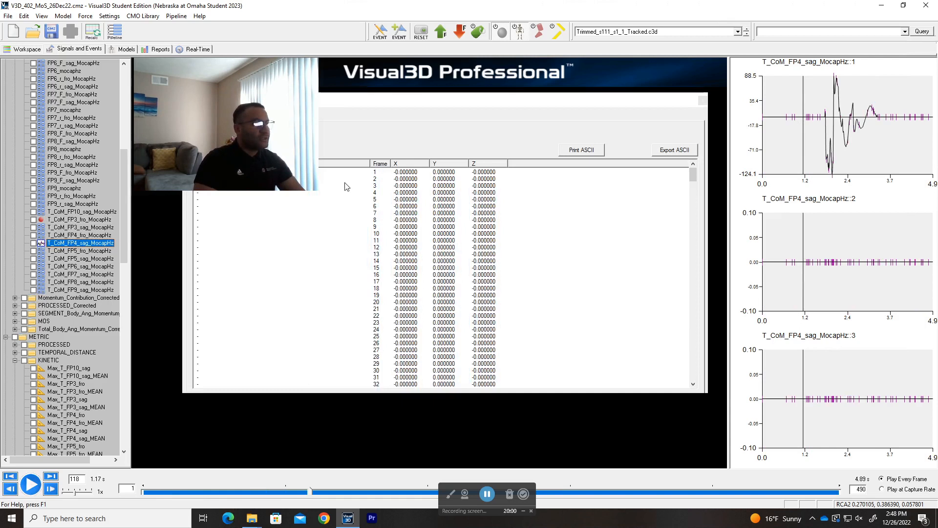
{"action": "left_click_drag", "start_coordinate": [694, 180], "coordinate": [694, 258]}
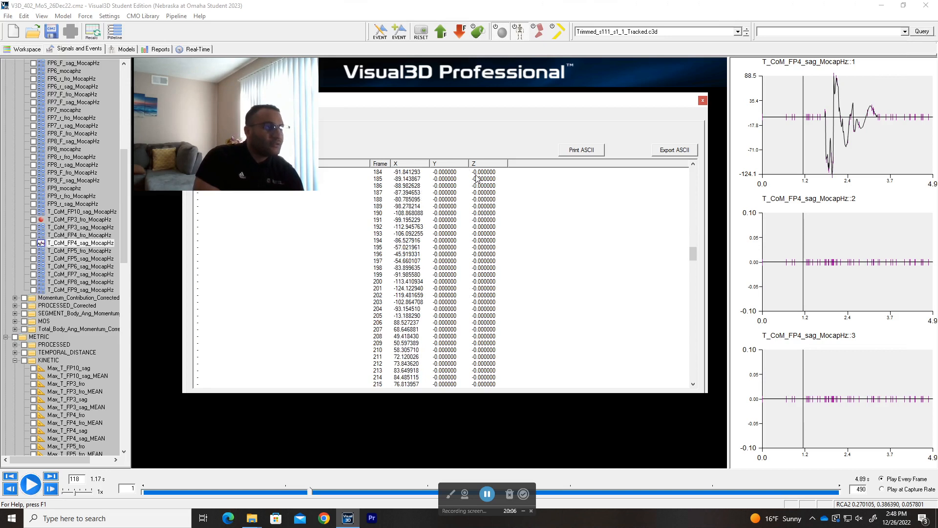
Reopen the Pipeline Workshop and examine the Evaluate_Expression command that calculates the sagittal torque around the CoM
{"action": "left_click", "coordinate": [115, 31]}
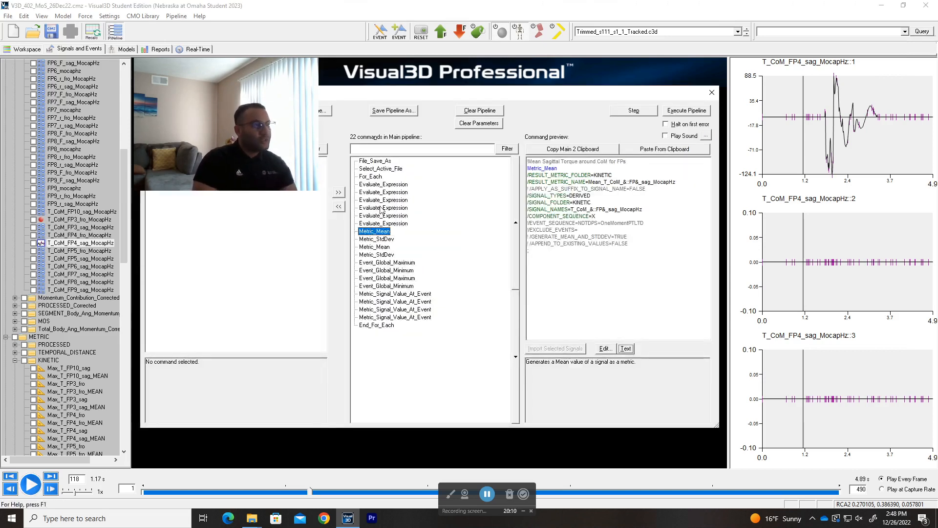
{"action": "left_click", "coordinate": [382, 208]}
{"action": "left_click", "coordinate": [381, 200]}
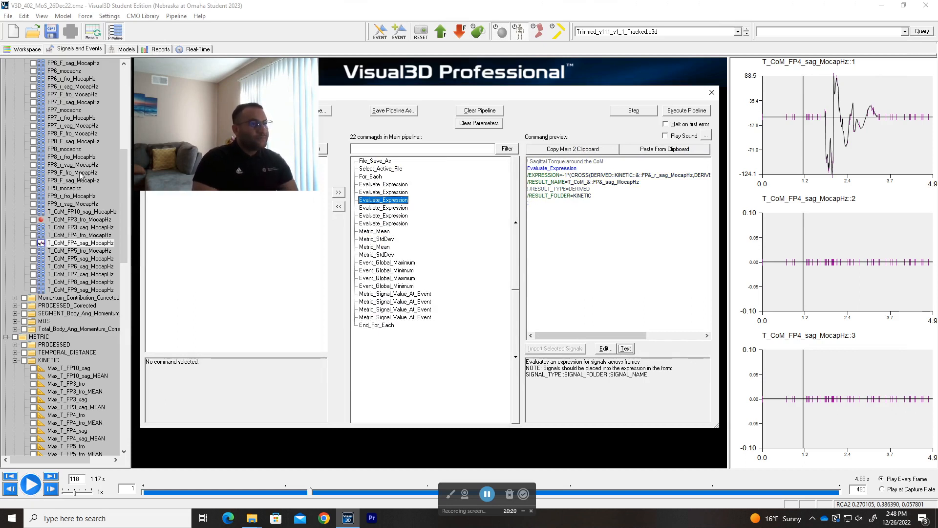
Close the Pipeline Workshop and examine the FP5_r_sag_MocapHz data values around frames 157 to 188
{"action": "scroll", "coordinate": [73, 186], "scroll_direction": "up", "scroll_amount": 4}
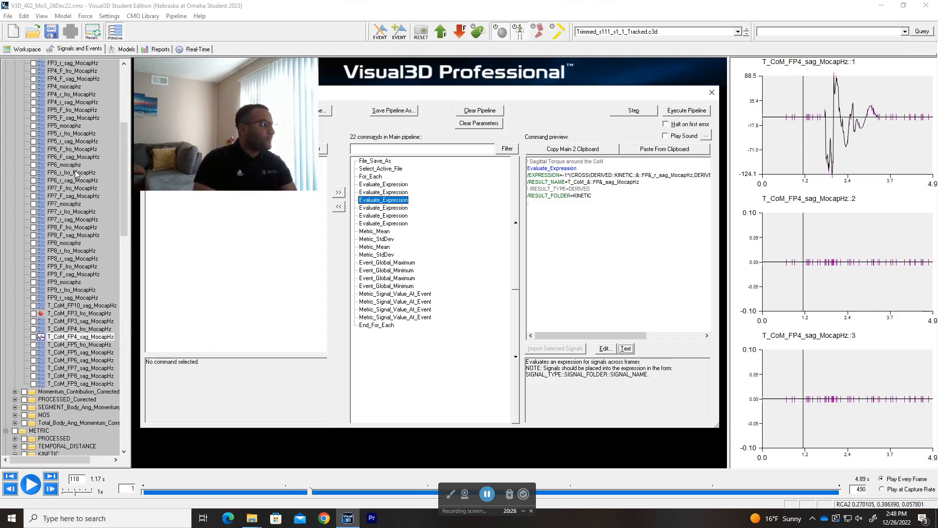
{"action": "left_click", "coordinate": [74, 142]}
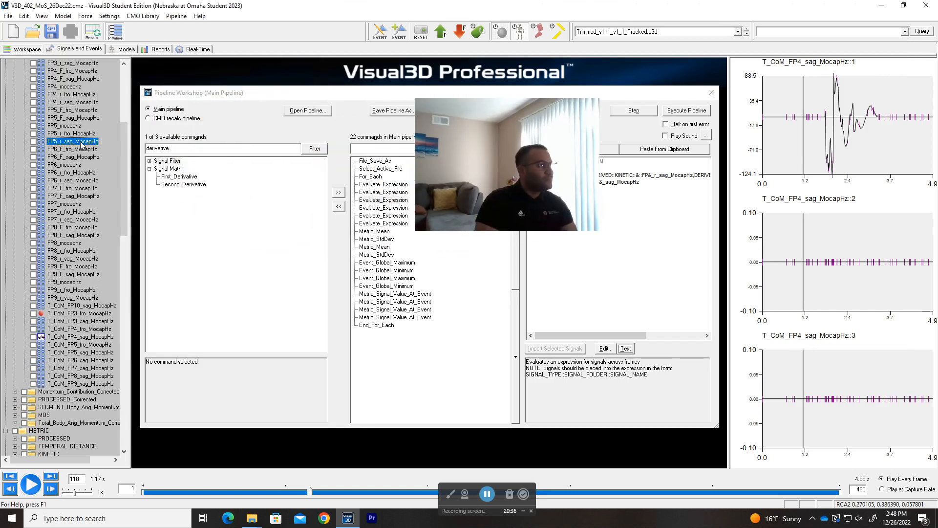
{"action": "left_click", "coordinate": [712, 92]}
{"action": "left_click_drag", "start_coordinate": [508, 140], "coordinate": [788, 147]}
{"action": "left_click_drag", "start_coordinate": [531, 94], "coordinate": [477, 86]}
{"action": "left_click_drag", "start_coordinate": [637, 165], "coordinate": [585, 230]}
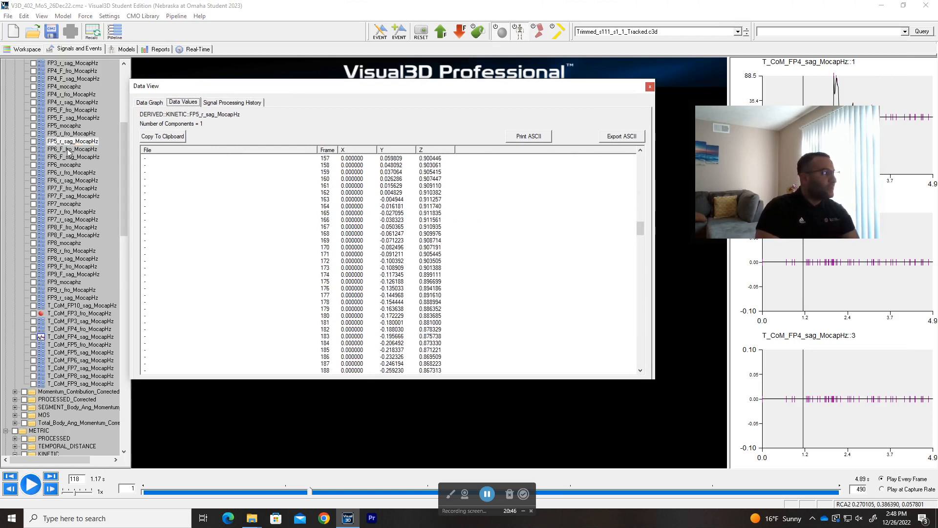
Examine the data values of FP5_F_sag_MocapHz and T_CoM_FP5_sag_MocapHz, comparing their X, Y and Z components
{"action": "left_click", "coordinate": [66, 118]}
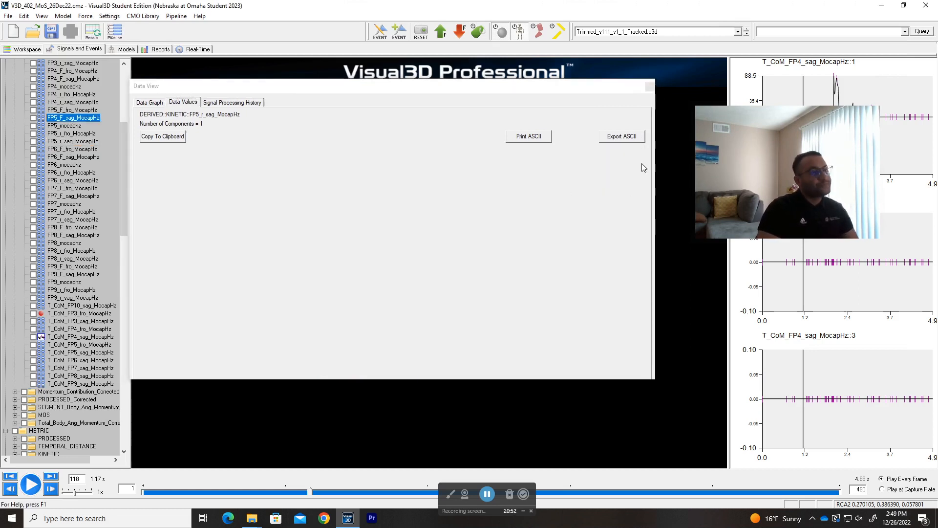
{"action": "left_click_drag", "start_coordinate": [643, 157], "coordinate": [640, 224]}
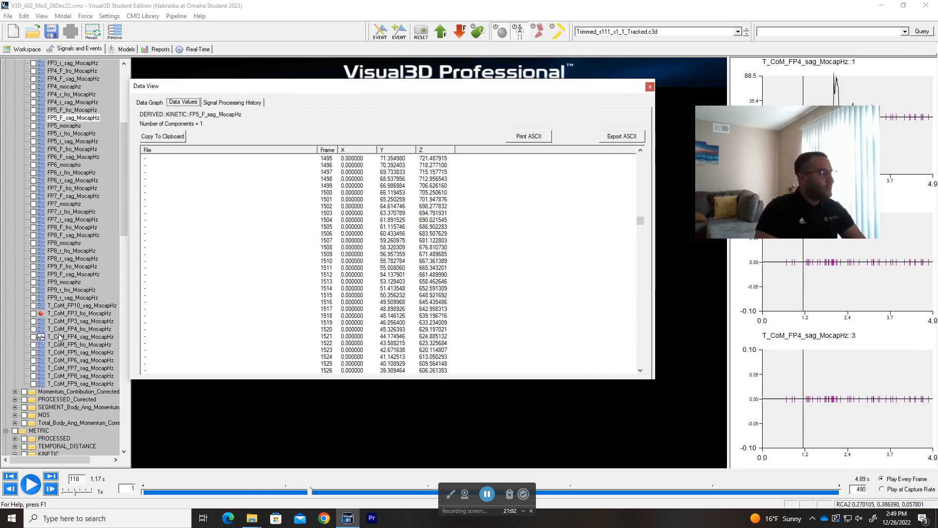
{"action": "left_click", "coordinate": [77, 353]}
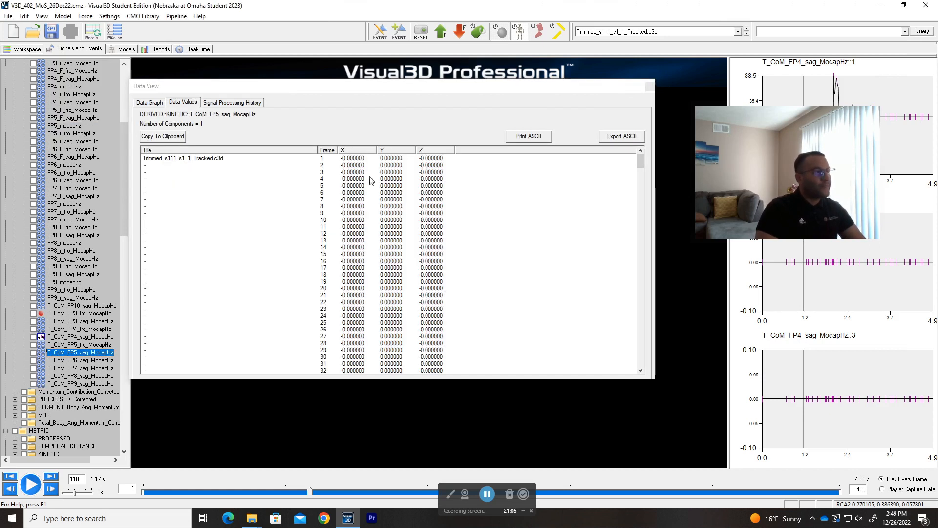
{"action": "left_click_drag", "start_coordinate": [643, 166], "coordinate": [641, 226]}
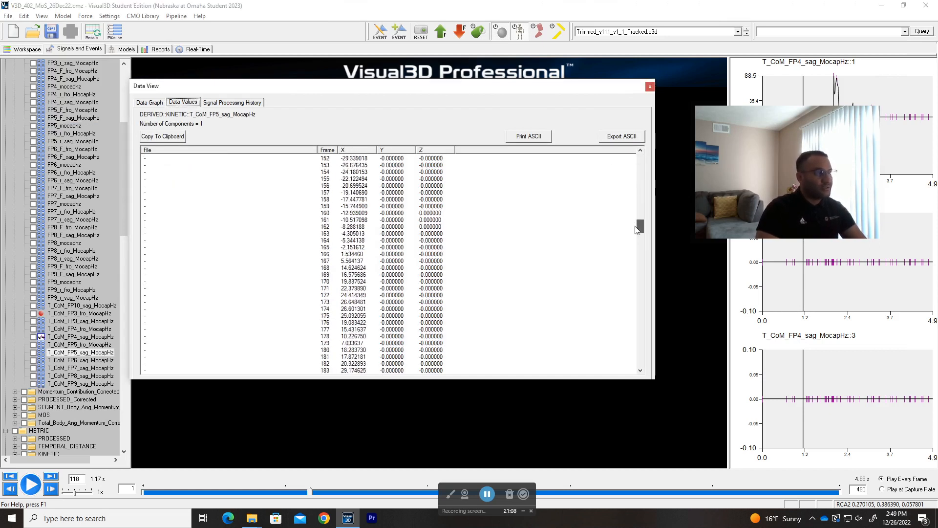
Close the data view, graph T_CoM_FP5_sag_MocapHz, move playback to frame 166, and enlarge the X curve around 1.25 to 2.0 s
{"action": "left_click", "coordinate": [649, 86]}
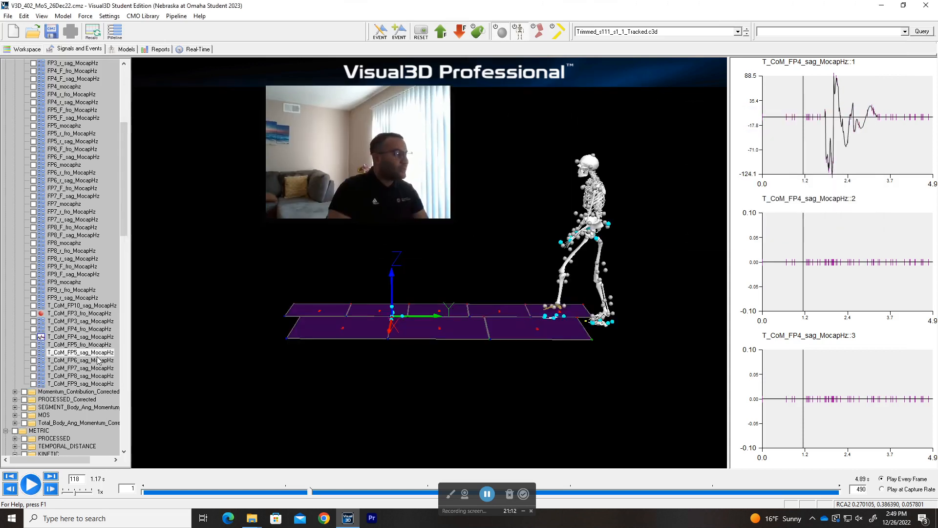
{"action": "left_click", "coordinate": [78, 352]}
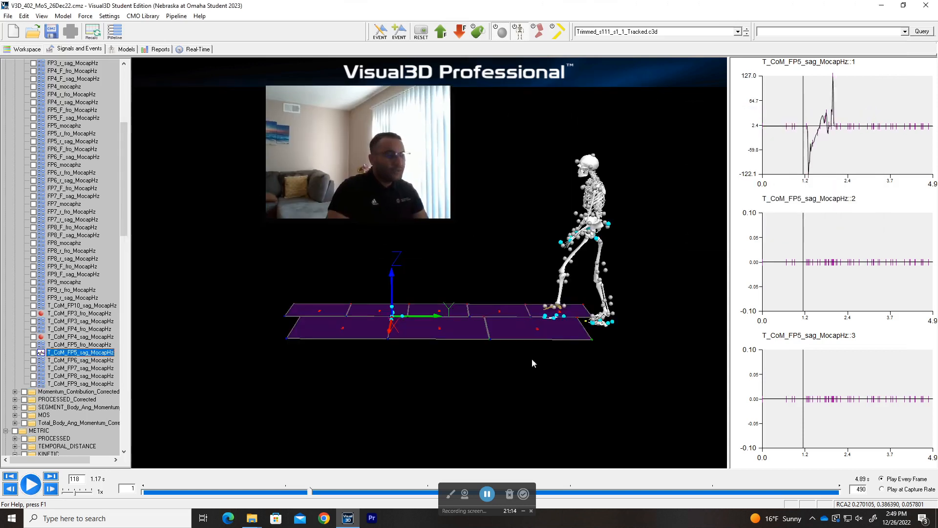
{"action": "left_click", "coordinate": [304, 495]}
{"action": "left_click_drag", "start_coordinate": [304, 495], "coordinate": [329, 496]}
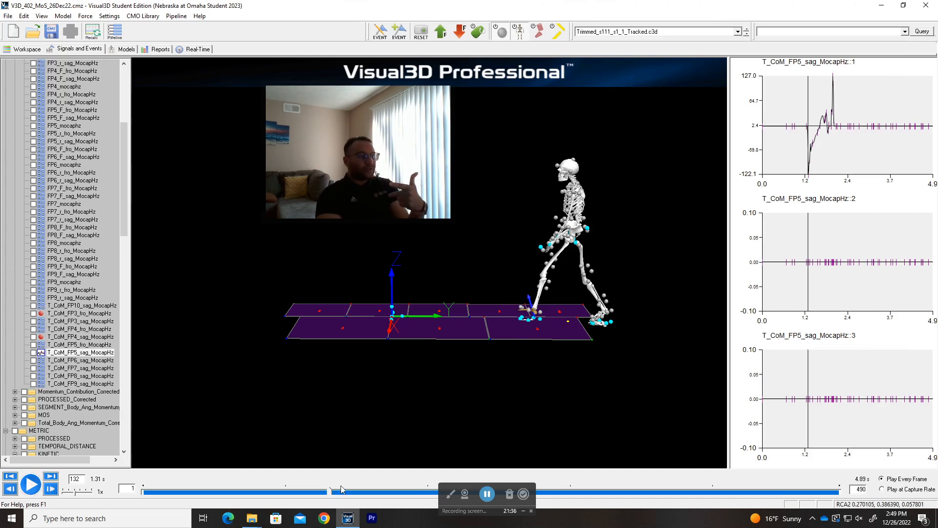
{"action": "left_click_drag", "start_coordinate": [330, 493], "coordinate": [381, 499]}
{"action": "left_click", "coordinate": [868, 102]}
{"action": "scroll", "coordinate": [840, 120], "scroll_direction": "up", "scroll_amount": 8}
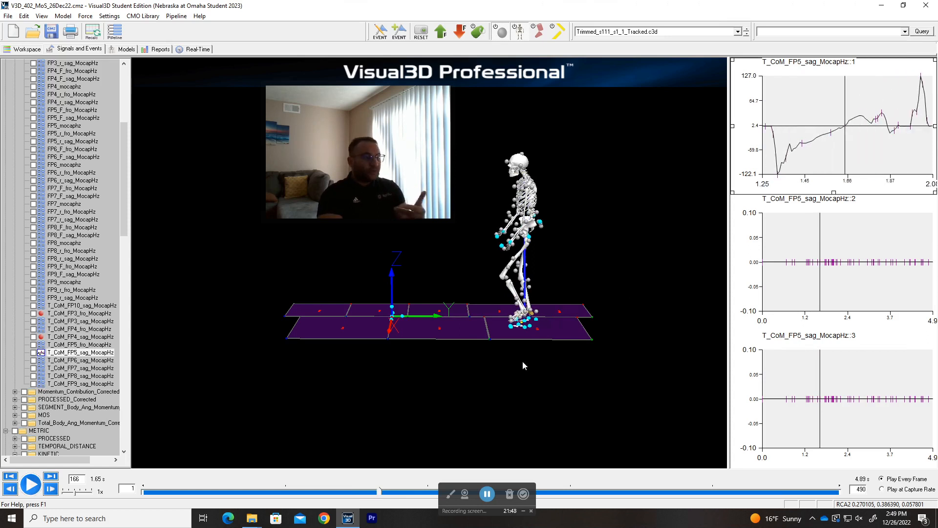
Examine the ground reaction force vector relative to the model's center of mass from a side view between frames 166 and 203
{"action": "scroll", "coordinate": [523, 362], "scroll_direction": "up", "scroll_amount": 5}
{"action": "left_click_drag", "start_coordinate": [631, 280], "coordinate": [582, 232]}
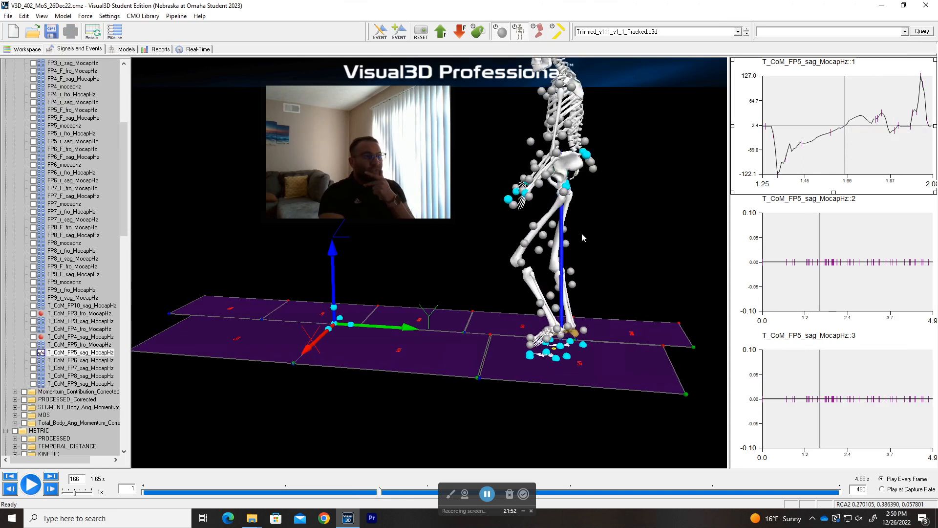
{"action": "left_click_drag", "start_coordinate": [644, 256], "coordinate": [618, 229]}
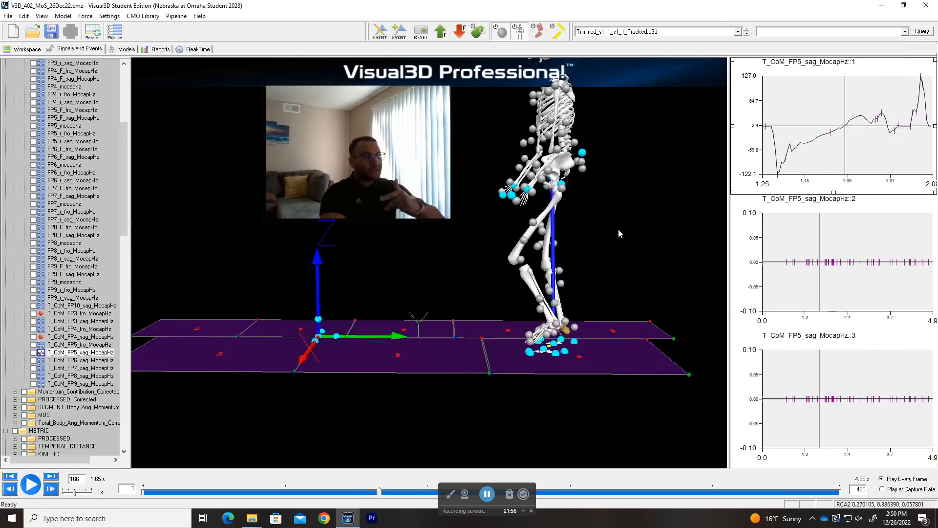
{"action": "left_click_drag", "start_coordinate": [380, 491], "coordinate": [386, 490]}
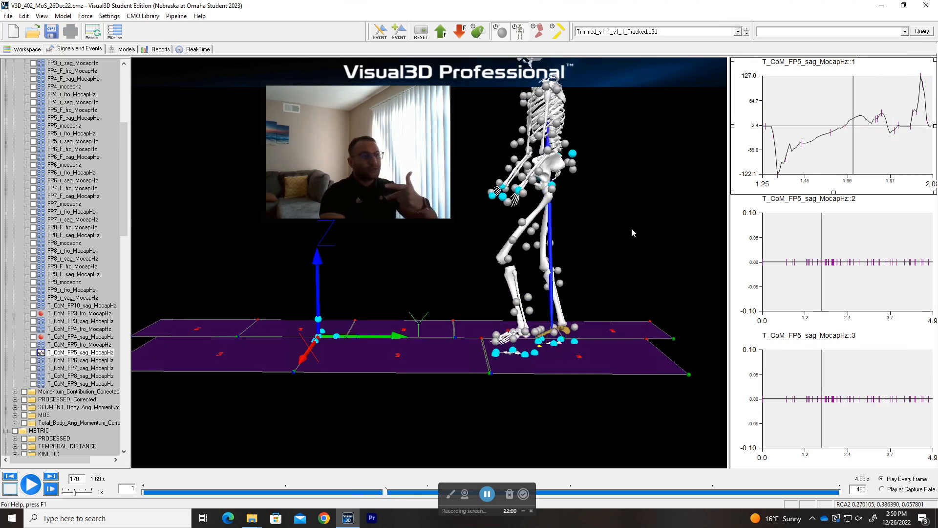
{"action": "scroll", "coordinate": [626, 272], "scroll_direction": "down", "scroll_amount": 4}
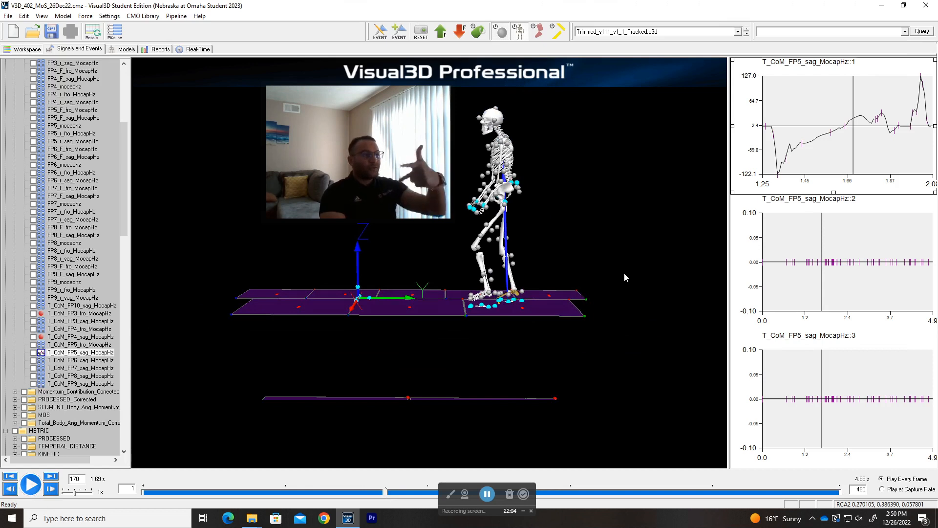
{"action": "scroll", "coordinate": [875, 113], "scroll_direction": "down", "scroll_amount": 5}
{"action": "left_click_drag", "start_coordinate": [386, 491], "coordinate": [435, 493]}
{"action": "scroll", "coordinate": [543, 284], "scroll_direction": "down", "scroll_amount": 3}
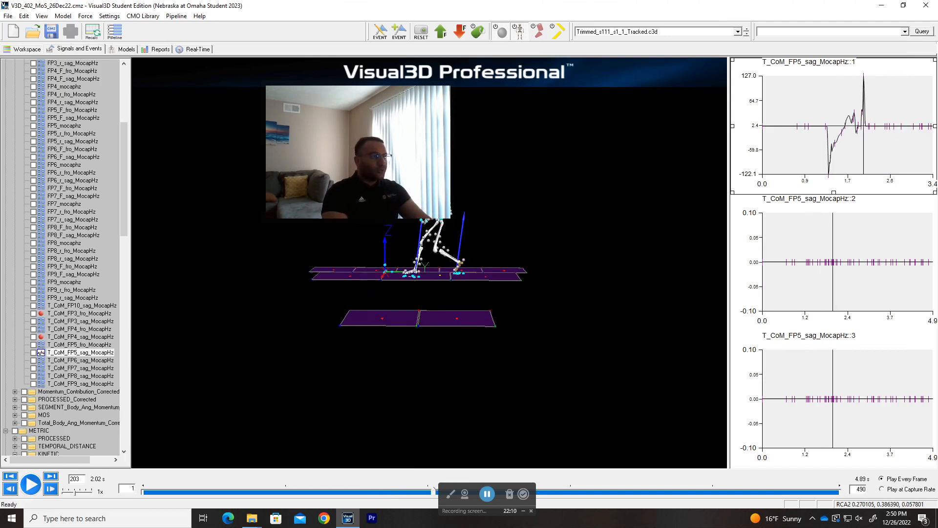
Graph T_CoM_FP5_fro_MocapHz and examine the force vector in a frontal view between frames 82 and 149
{"action": "left_click", "coordinate": [76, 345]}
{"action": "left_click_drag", "start_coordinate": [404, 306], "coordinate": [526, 274]}
{"action": "scroll", "coordinate": [526, 274], "scroll_direction": "up", "scroll_amount": 5}
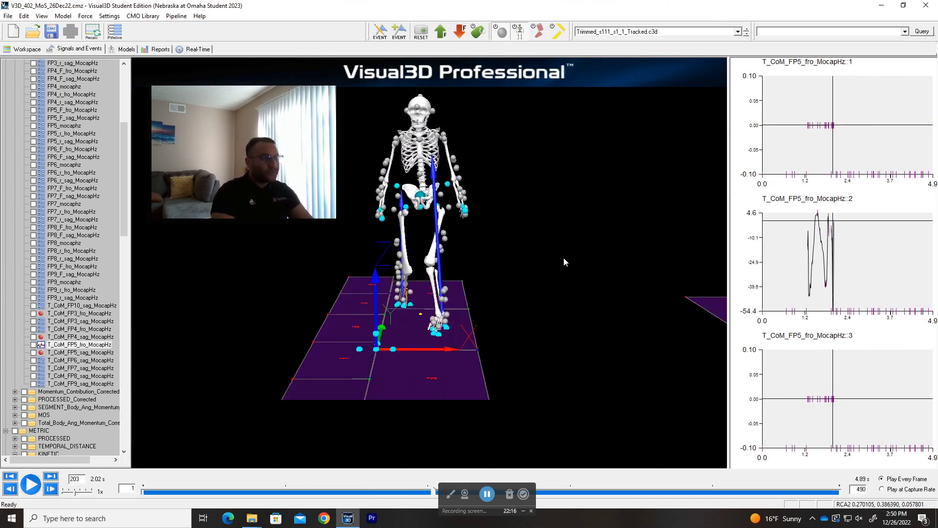
{"action": "left_click", "coordinate": [316, 493]}
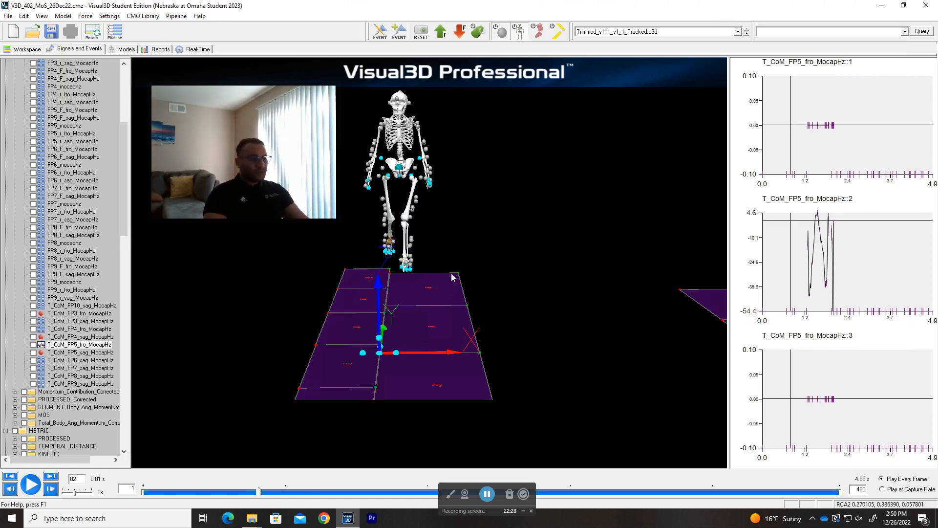
{"action": "left_click_drag", "start_coordinate": [259, 494], "coordinate": [346, 504]}
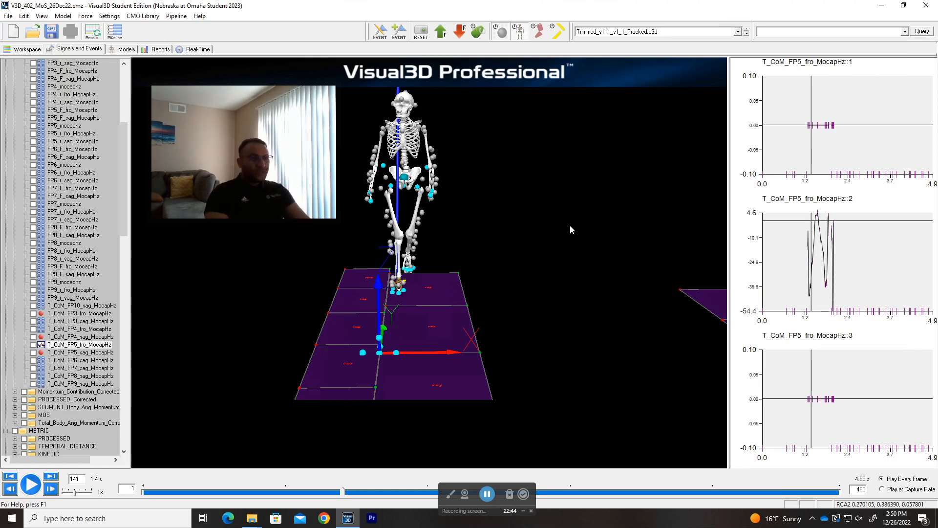
{"action": "mouse_move", "coordinate": [343, 497]}
{"action": "left_mouse_down"}
{"action": "mouse_move", "coordinate": [391, 498]}
{"action": "mouse_move", "coordinate": [339, 497]}
{"action": "mouse_move", "coordinate": [356, 497]}
{"action": "left_mouse_up"}
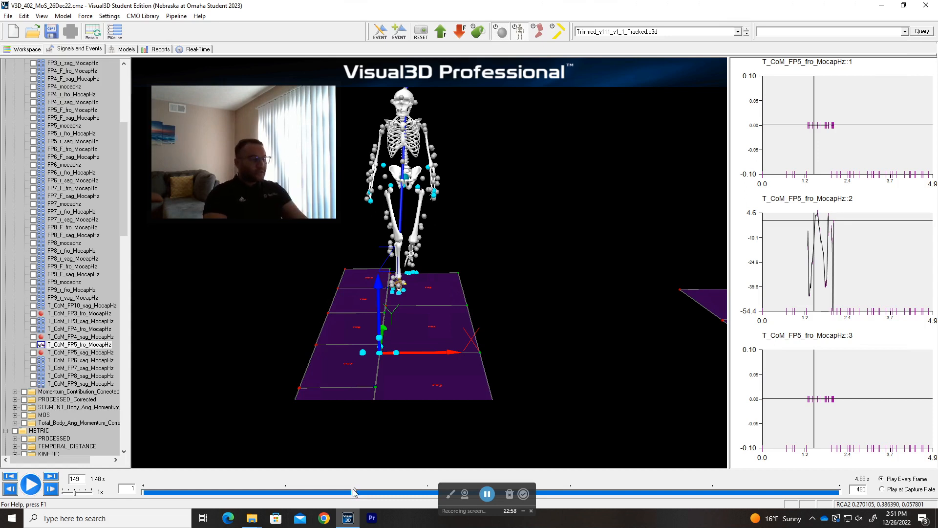
Enlarge the Y curve of T_CoM_FP5_fro_MocapHz and compare it with the force vector at frames 153 to 159
{"action": "left_click_drag", "start_coordinate": [357, 492], "coordinate": [361, 492]}
{"action": "scroll", "coordinate": [489, 137], "scroll_direction": "up", "scroll_amount": 4}
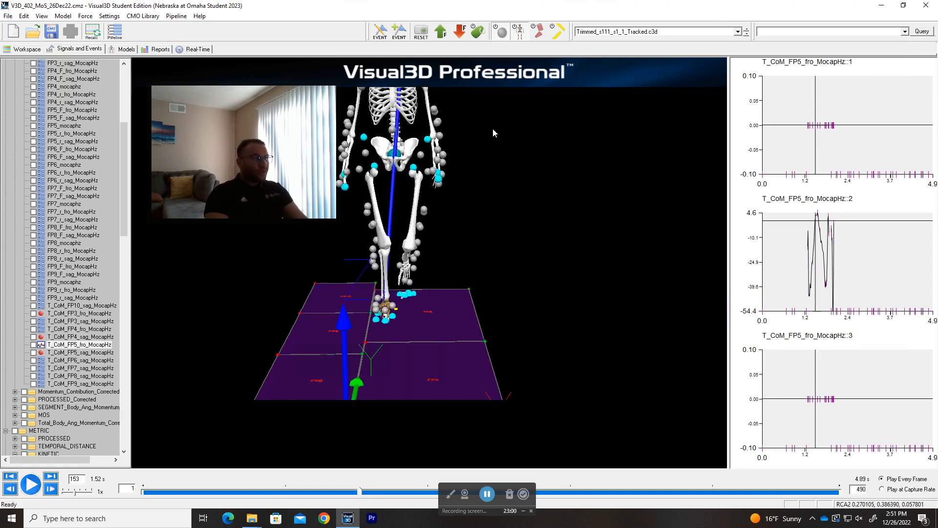
{"action": "left_click_drag", "start_coordinate": [435, 172], "coordinate": [454, 209]}
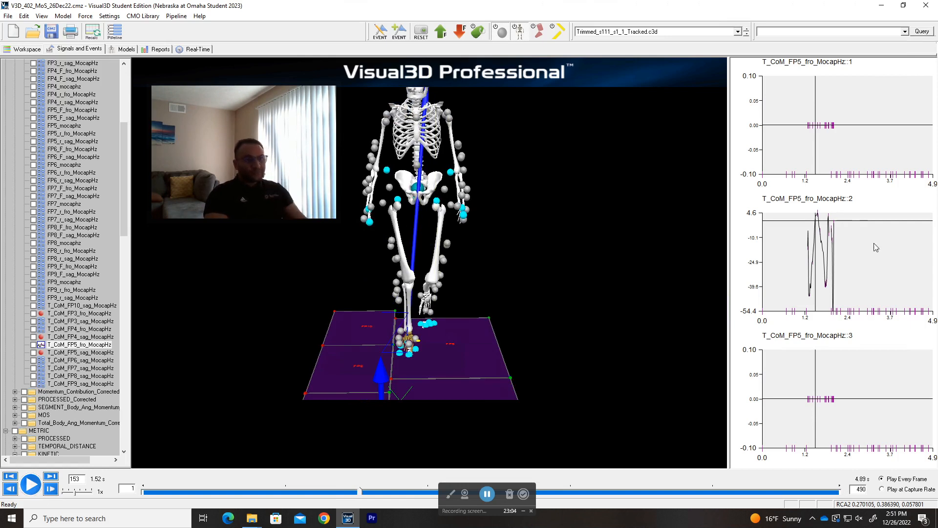
{"action": "scroll", "coordinate": [867, 245], "scroll_direction": "up", "scroll_amount": 5}
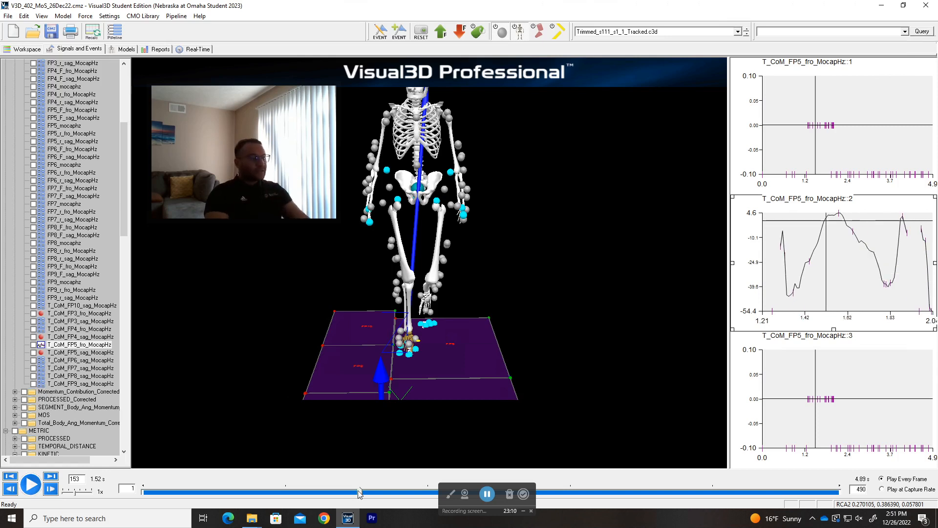
{"action": "left_click_drag", "start_coordinate": [360, 494], "coordinate": [367, 493]}
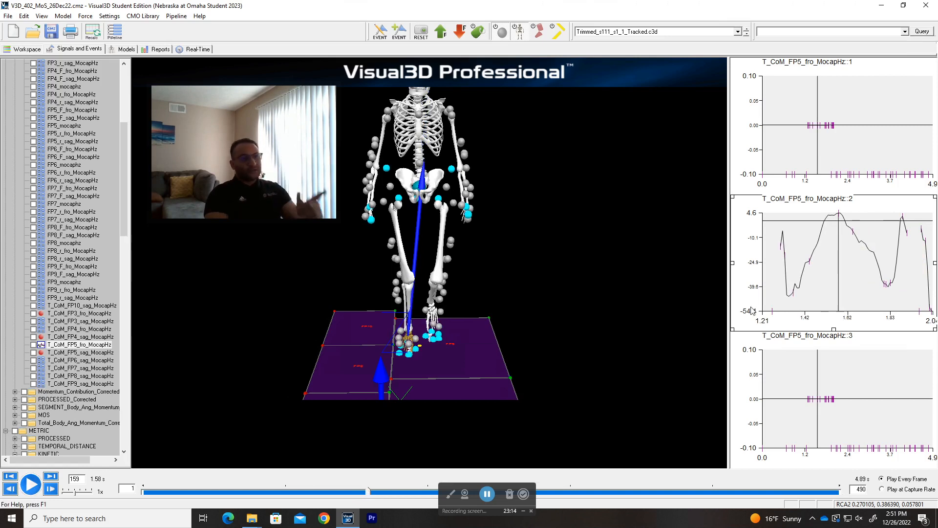
{"action": "mouse_move", "coordinate": [544, 365]}
{"action": "left_mouse_down"}
{"action": "mouse_move", "coordinate": [556, 307]}
{"action": "mouse_move", "coordinate": [553, 356]}
{"action": "left_mouse_up"}
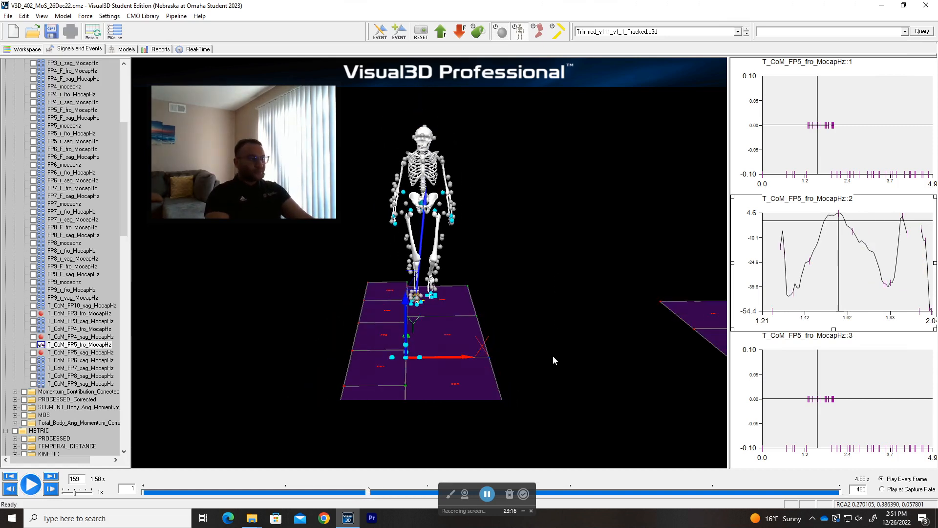
Switch the active trial to Trimmed_s111_s1_DoubleLimbSlips2_Tracked.c3d and show frame 70 from the side
{"action": "right_click", "coordinate": [553, 356]}
{"action": "left_click", "coordinate": [504, 277]}
{"action": "left_click_drag", "start_coordinate": [504, 277], "coordinate": [421, 253]}
{"action": "left_click_drag", "start_coordinate": [226, 145], "coordinate": [211, 121]}
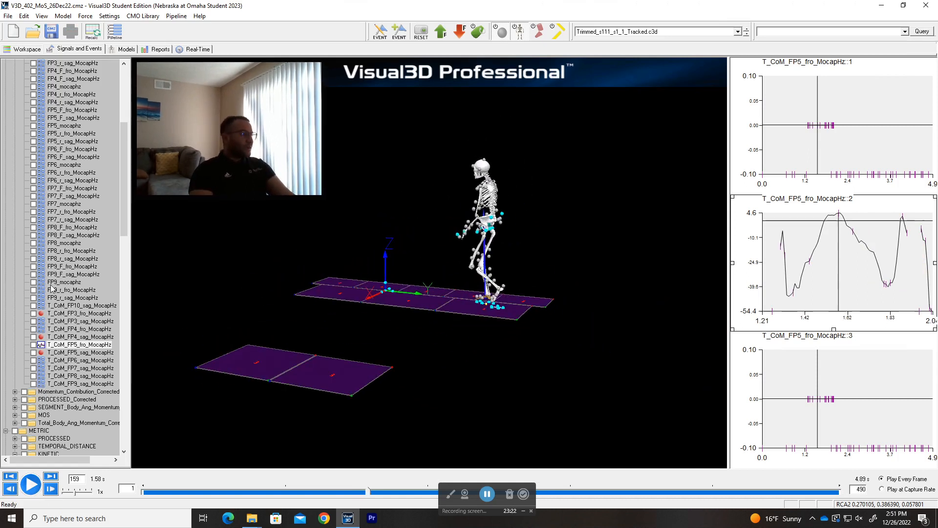
{"action": "left_click", "coordinate": [603, 33]}
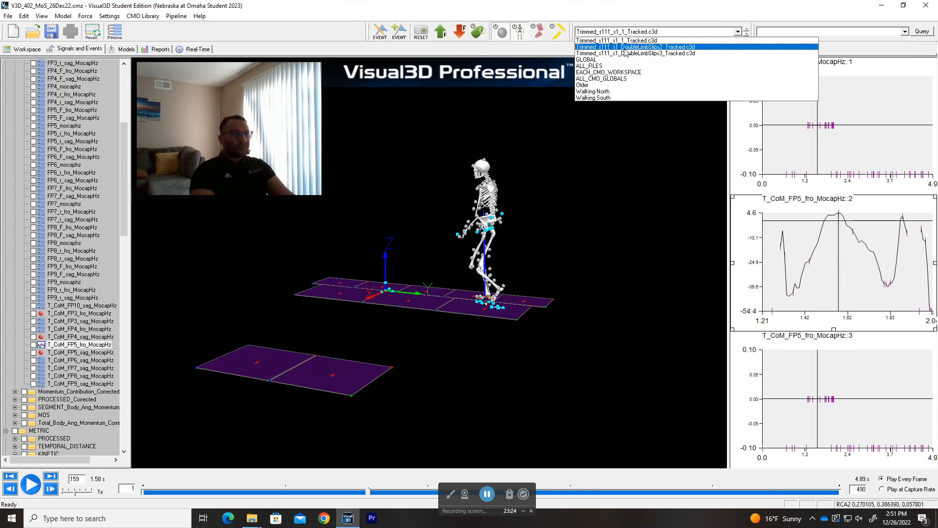
{"action": "left_click", "coordinate": [625, 48]}
{"action": "left_click_drag", "start_coordinate": [338, 492], "coordinate": [264, 493]}
{"action": "left_click_drag", "start_coordinate": [354, 362], "coordinate": [467, 313]}
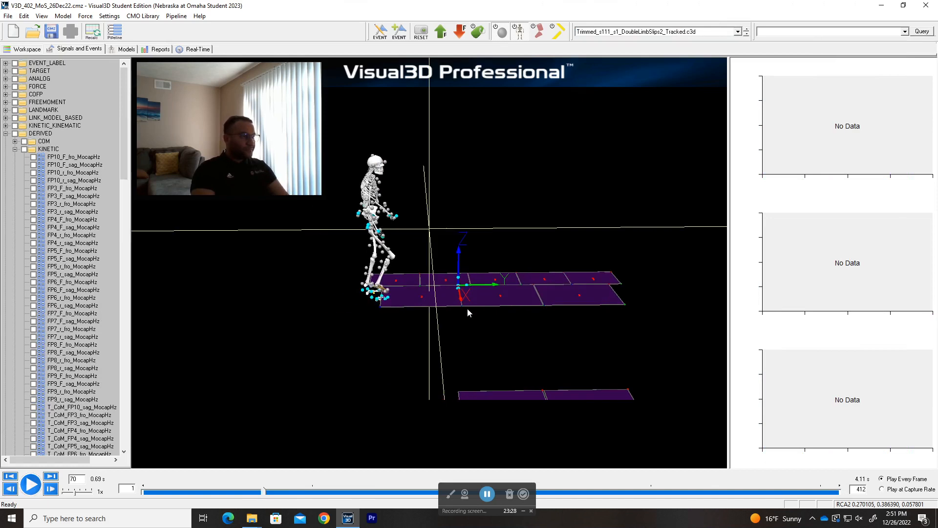
{"action": "scroll", "coordinate": [469, 254], "scroll_direction": "up", "scroll_amount": 3}
{"action": "scroll", "coordinate": [470, 273], "scroll_direction": "down", "scroll_amount": 1}
{"action": "left_click_drag", "start_coordinate": [470, 272], "coordinate": [468, 276]}
{"action": "scroll", "coordinate": [469, 278], "scroll_direction": "down", "scroll_amount": 1}
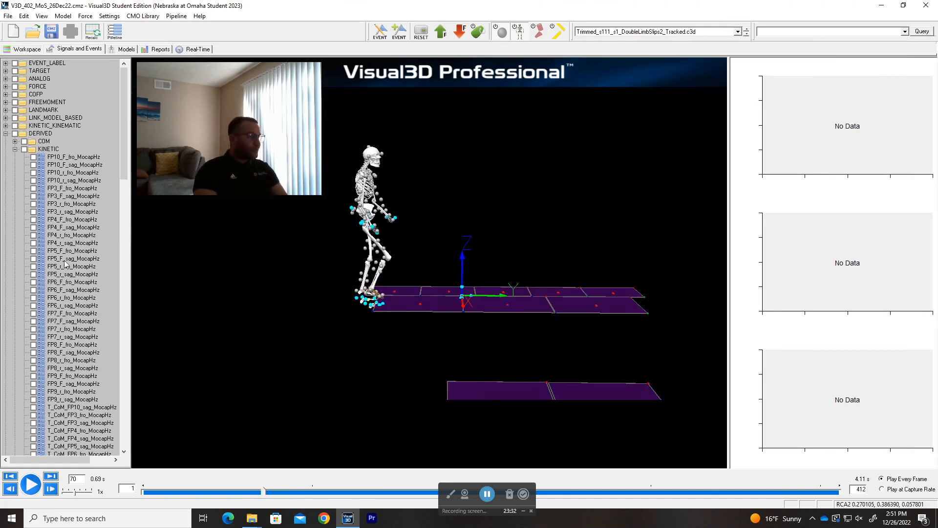
Graph T_CoM_FP3_fro_MocapHz and T_CoM_FP3_sag_MocapHz in turn, comparing the sagittal torque with the force vector between frames 94 and 129
{"action": "left_click", "coordinate": [83, 415]}
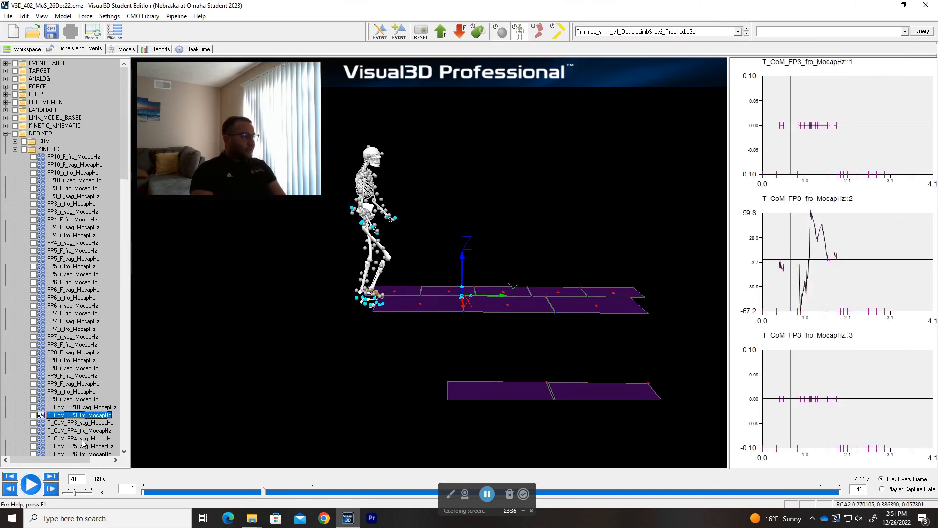
{"action": "left_click", "coordinate": [83, 424]}
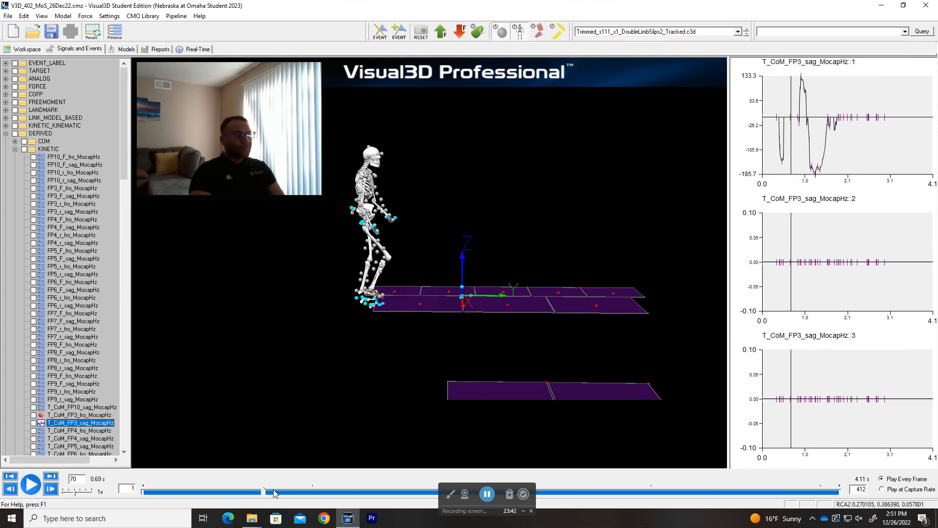
{"action": "left_click_drag", "start_coordinate": [264, 493], "coordinate": [299, 491]}
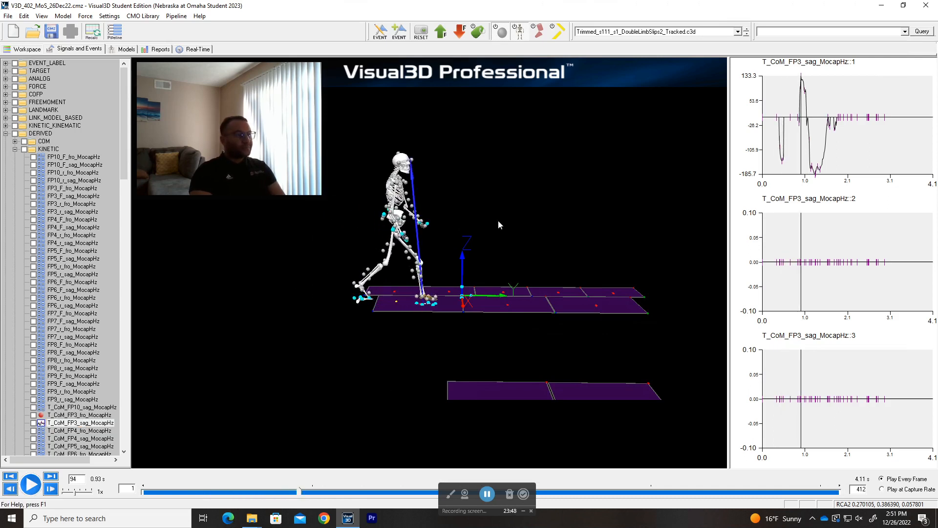
{"action": "scroll", "coordinate": [517, 197], "scroll_direction": "up", "scroll_amount": 2}
{"action": "left_click_drag", "start_coordinate": [517, 197], "coordinate": [519, 197]}
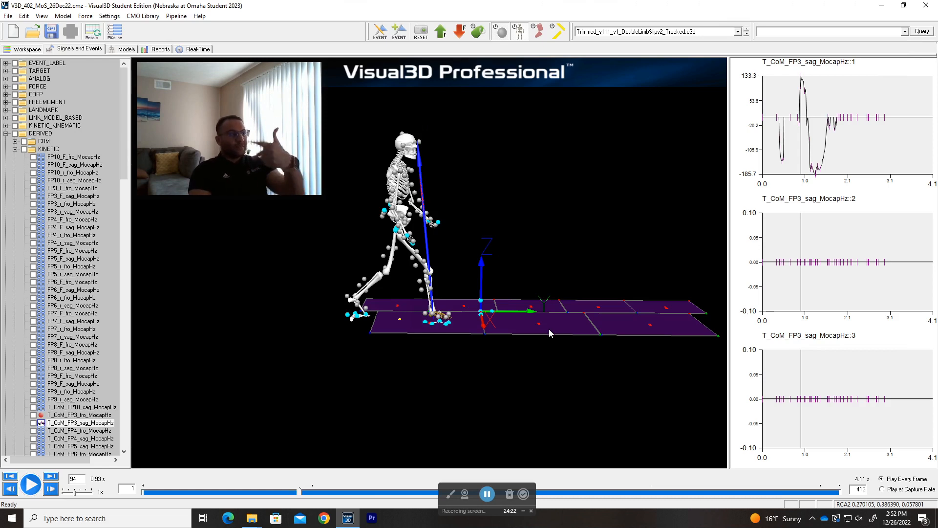
{"action": "left_click_drag", "start_coordinate": [300, 494], "coordinate": [360, 506]}
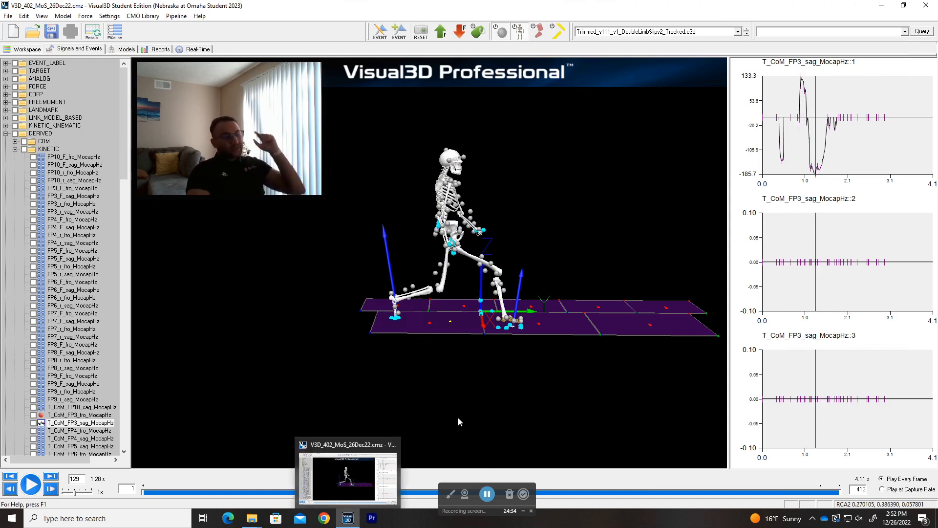
{"action": "mouse_move", "coordinate": [360, 489]}
{"action": "left_mouse_down"}
{"action": "mouse_move", "coordinate": [394, 489]}
{"action": "mouse_move", "coordinate": [341, 499]}
{"action": "mouse_move", "coordinate": [348, 492]}
{"action": "left_mouse_up"}
Graph T_CoM_FP4_fro_MocapHz and examine the force vector in a frontal view between frames 95 and 121
{"action": "left_click_drag", "start_coordinate": [528, 295], "coordinate": [471, 360]}
{"action": "right_click", "coordinate": [470, 359]}
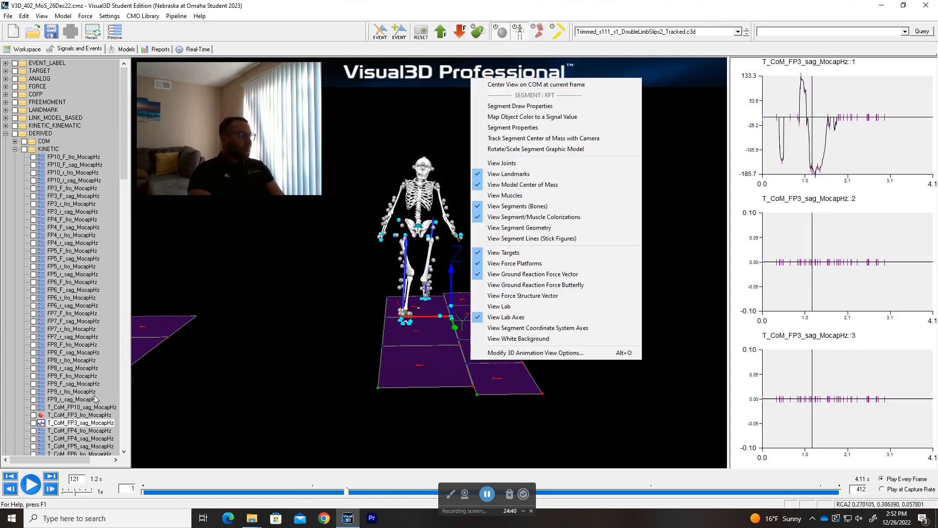
{"action": "left_click", "coordinate": [81, 431]}
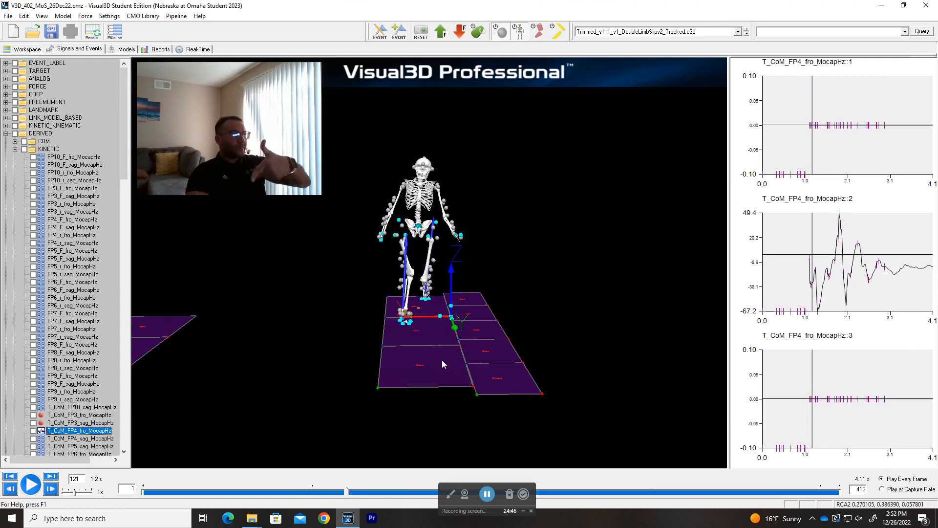
{"action": "left_click_drag", "start_coordinate": [344, 492], "coordinate": [303, 514]}
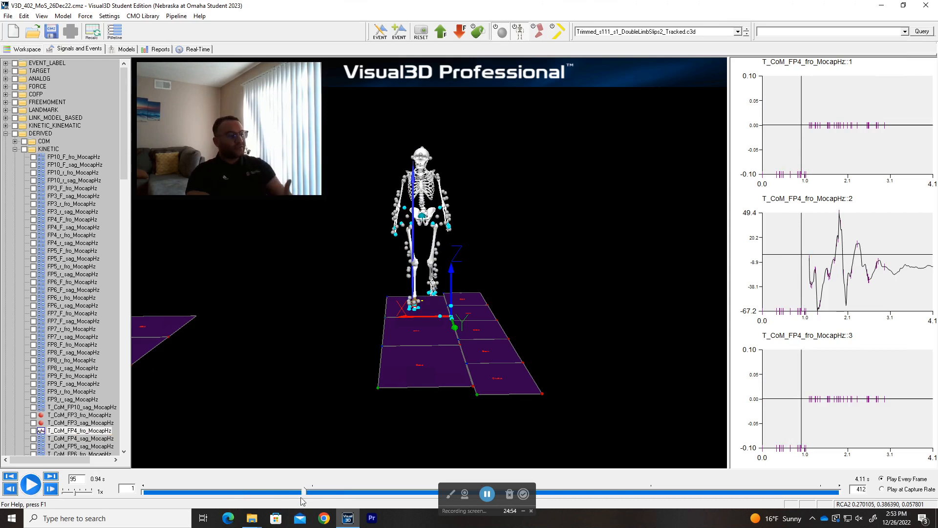
{"action": "left_click", "coordinate": [307, 492]}
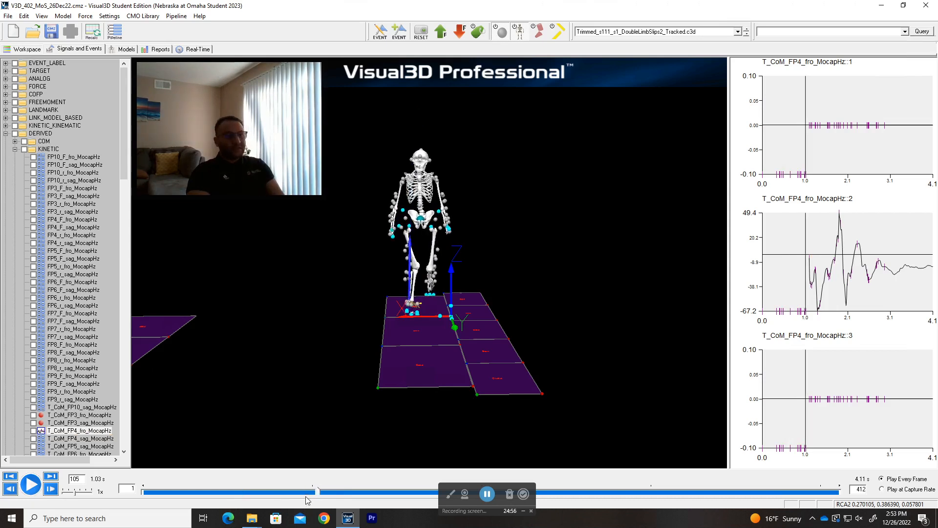
Graph T_CoM_FP3_fro_MocapHz again, follow it from frame 96 to 124, and enlarge its Y curve around 0.7 to 1.9 s
{"action": "left_click", "coordinate": [80, 415]}
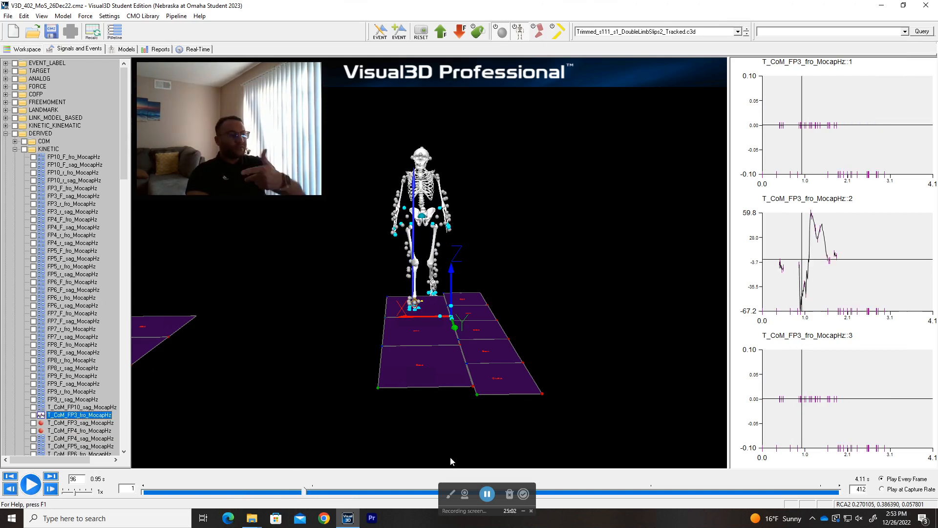
{"action": "left_click_drag", "start_coordinate": [305, 491], "coordinate": [329, 494]}
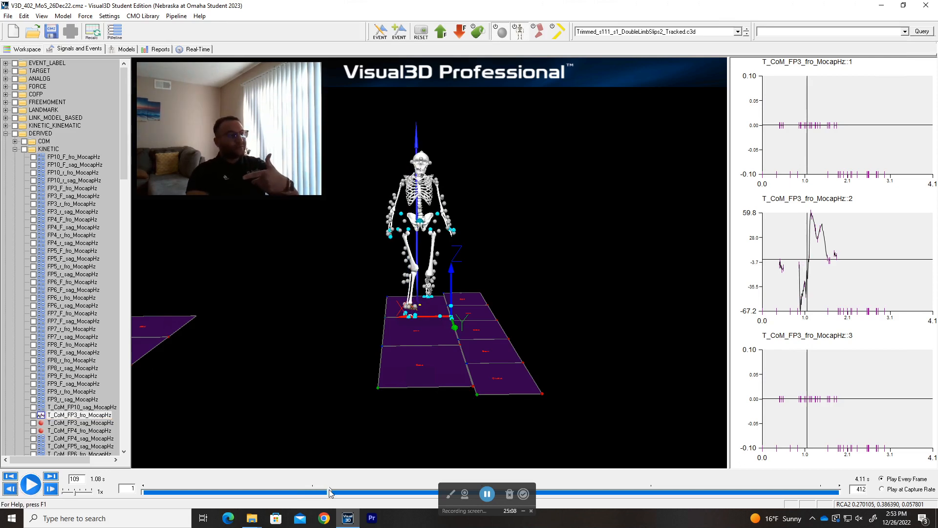
{"action": "left_click_drag", "start_coordinate": [323, 496], "coordinate": [352, 497]}
{"action": "left_click", "coordinate": [844, 221]}
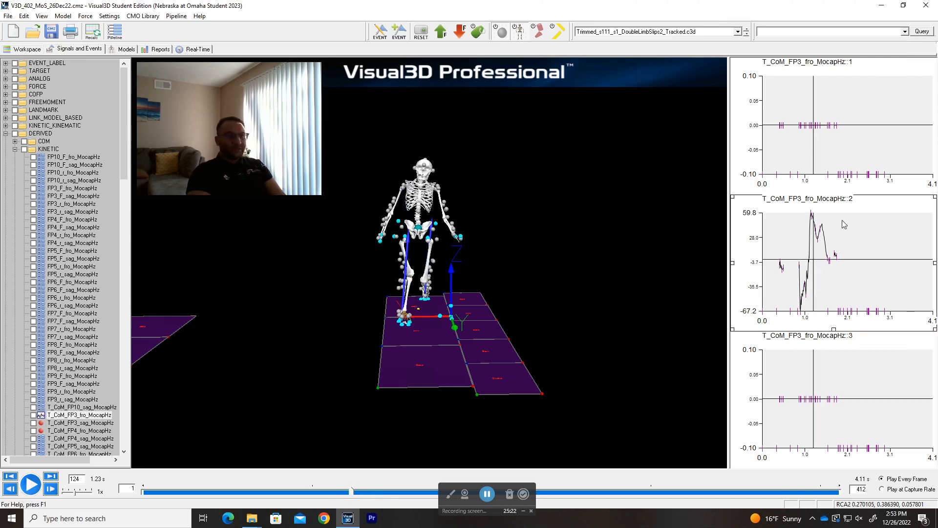
{"action": "scroll", "coordinate": [811, 242], "scroll_direction": "up", "scroll_amount": 6}
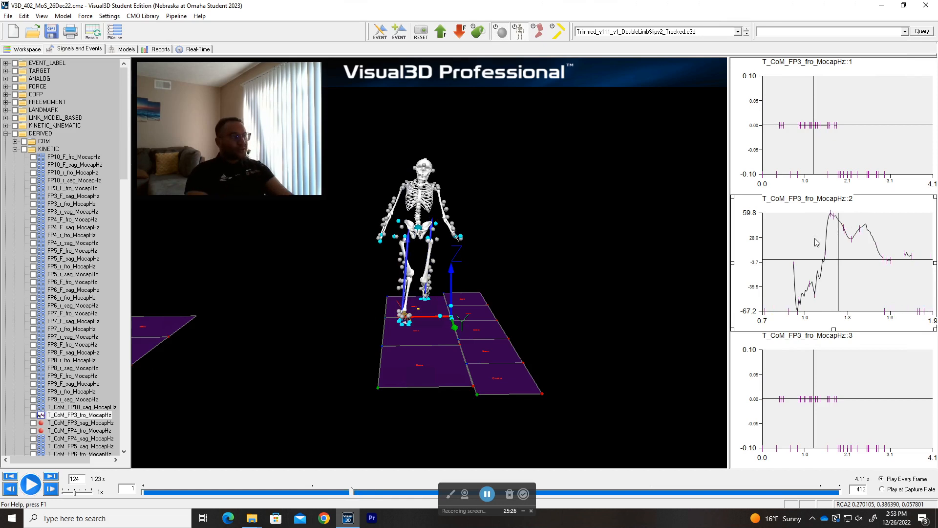
{"action": "left_click_drag", "start_coordinate": [251, 92], "coordinate": [863, 88]}
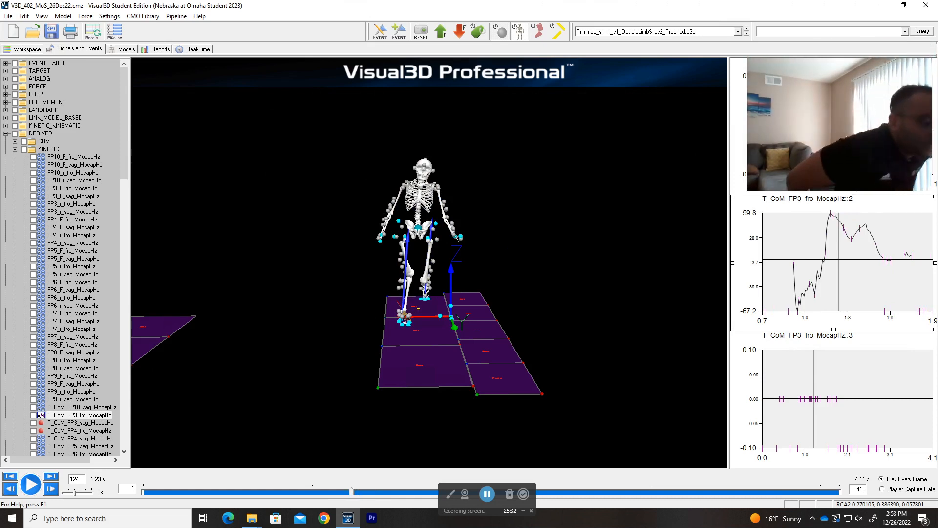
{"action": "mouse_move", "coordinate": [851, 117]}
{"action": "left_mouse_down"}
{"action": "mouse_move", "coordinate": [842, 111]}
{"action": "mouse_move", "coordinate": [849, 118]}
{"action": "left_mouse_up"}
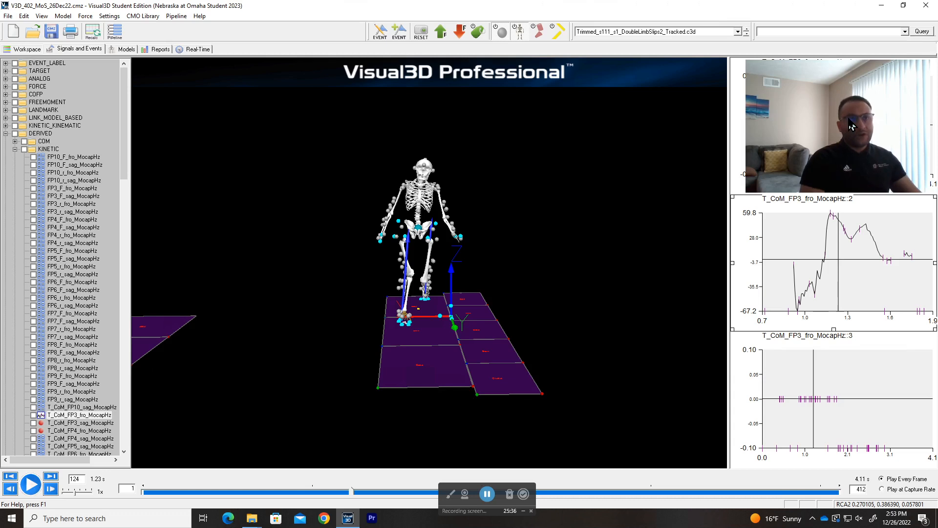
{"action": "left_click_drag", "start_coordinate": [278, 222], "coordinate": [324, 209]}
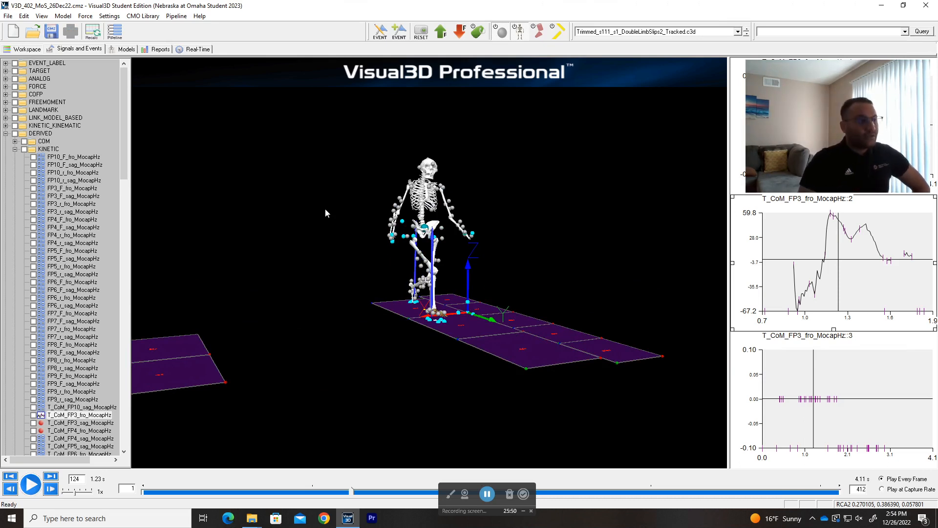
{"action": "left_click_drag", "start_coordinate": [326, 180], "coordinate": [577, 235]}
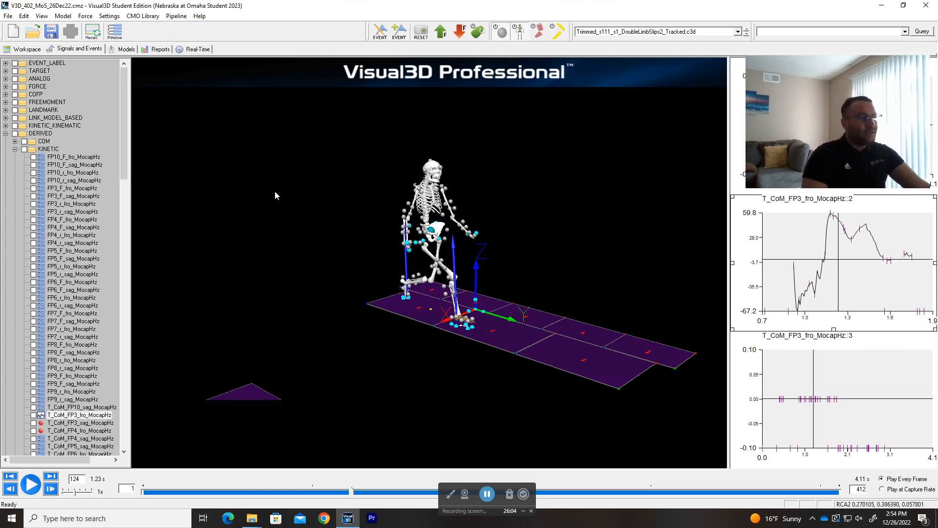
{"action": "left_click_drag", "start_coordinate": [528, 212], "coordinate": [506, 170]}
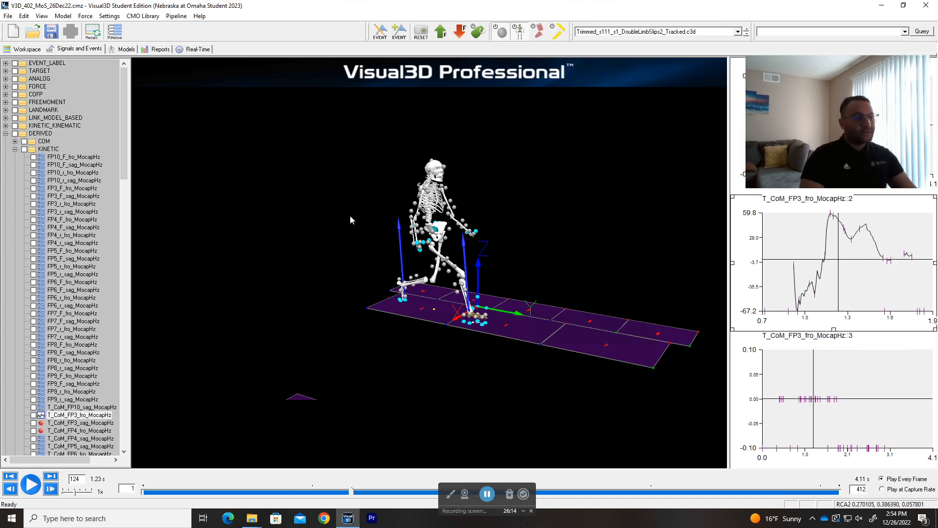
{"action": "left_click_drag", "start_coordinate": [529, 225], "coordinate": [517, 224]}
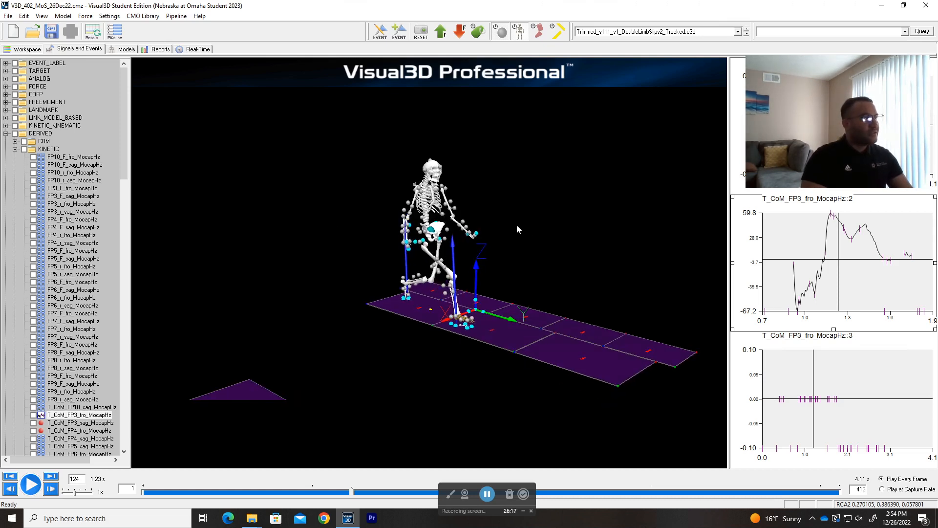
Review the main pipeline's Evaluate_Expression command for the sagittal torque around the CoM, closing the Pipeline Workshop when done
{"action": "left_click", "coordinate": [115, 31]}
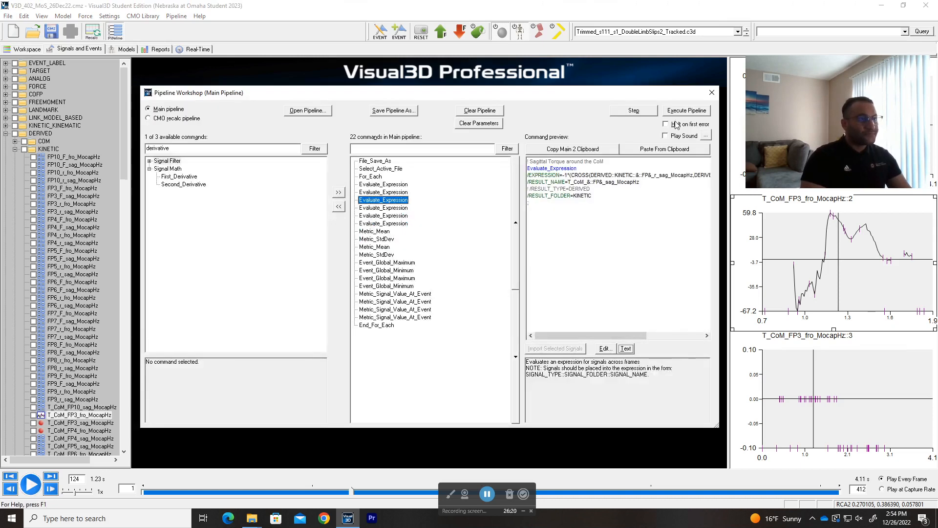
{"action": "left_click", "coordinate": [712, 93]}
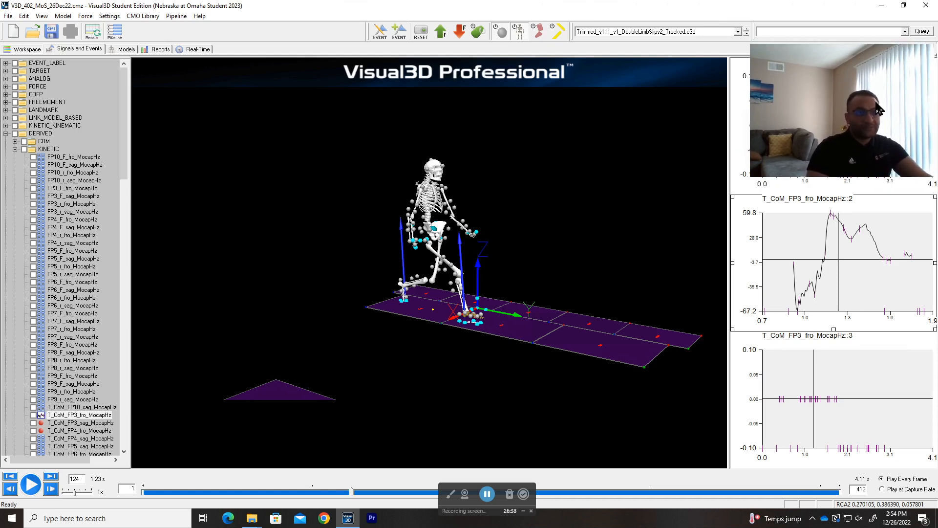
{"action": "left_click_drag", "start_coordinate": [584, 209], "coordinate": [564, 207]}
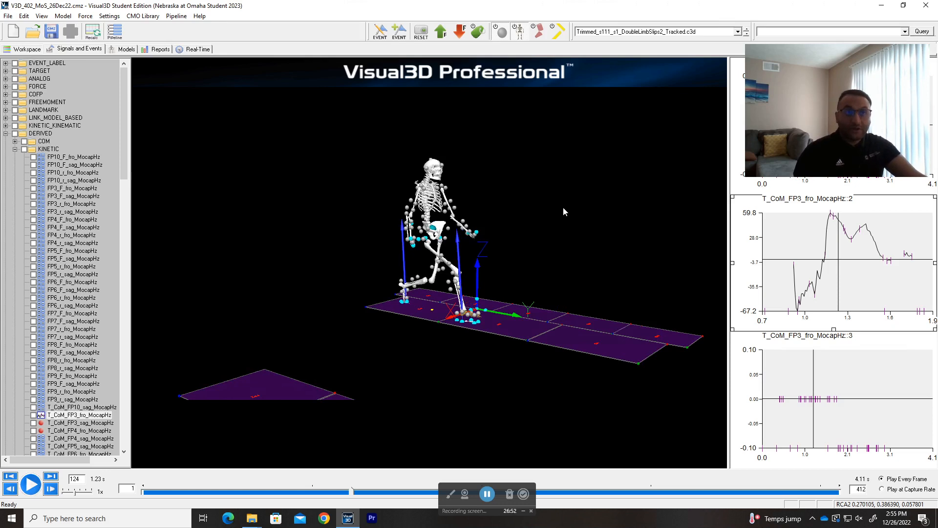
{"action": "left_click_drag", "start_coordinate": [563, 206], "coordinate": [602, 216]}
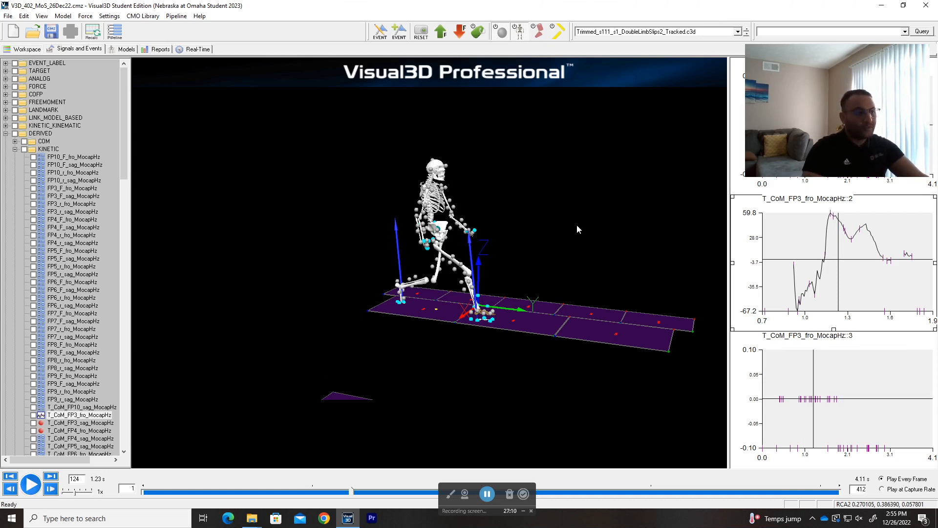
{"action": "left_click_drag", "start_coordinate": [599, 219], "coordinate": [573, 221]}
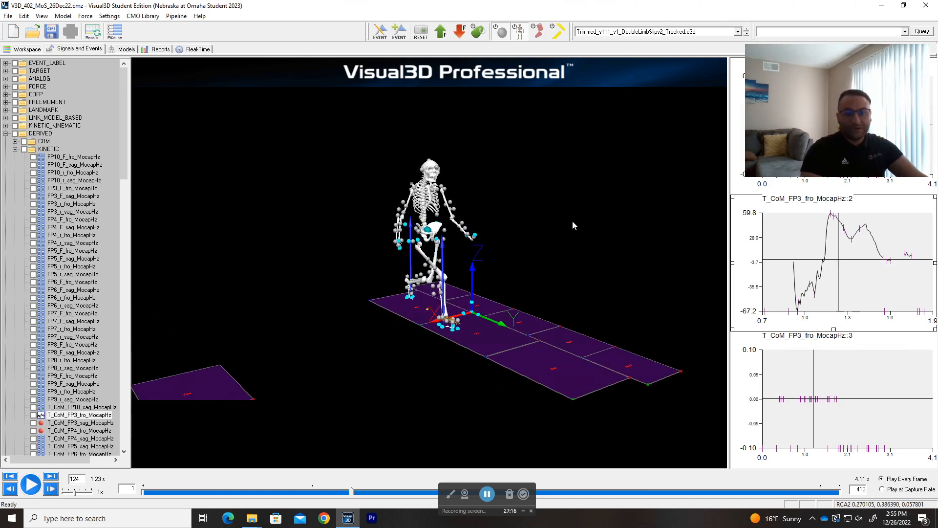
{"action": "left_click_drag", "start_coordinate": [538, 215], "coordinate": [344, 223]}
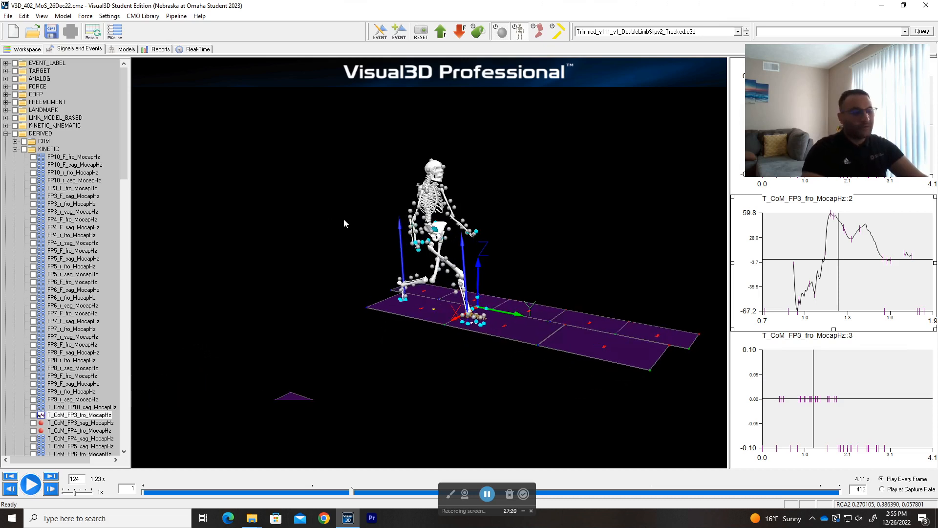